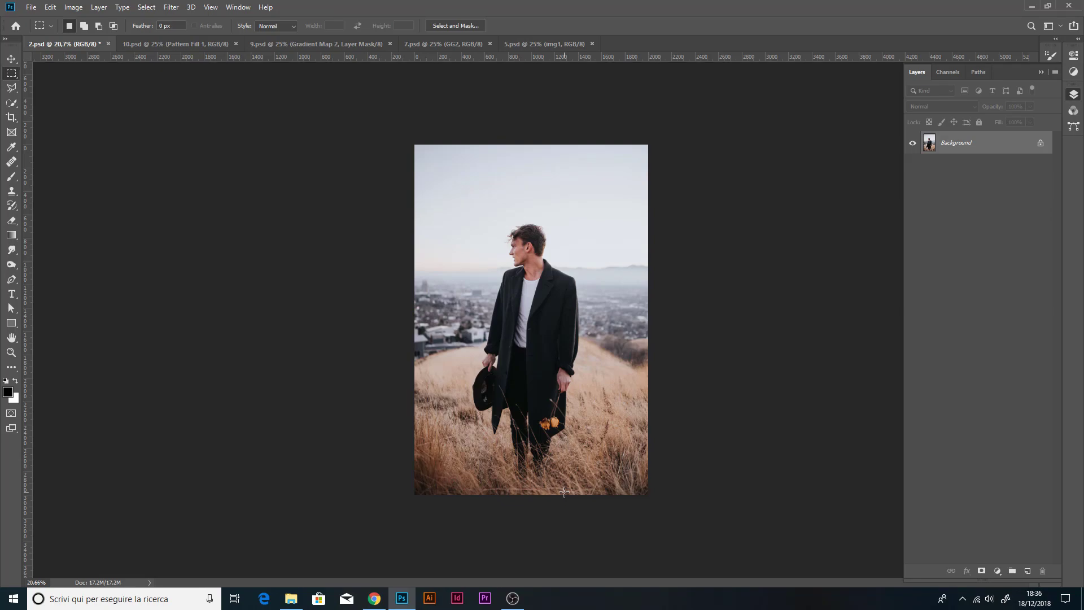
click(514, 600)
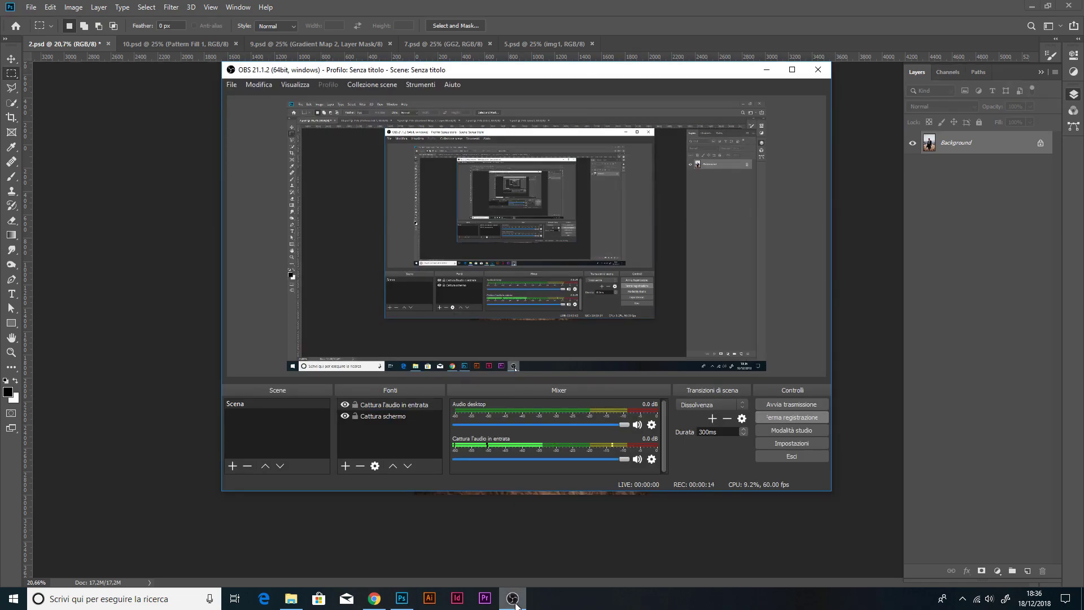
click(515, 603)
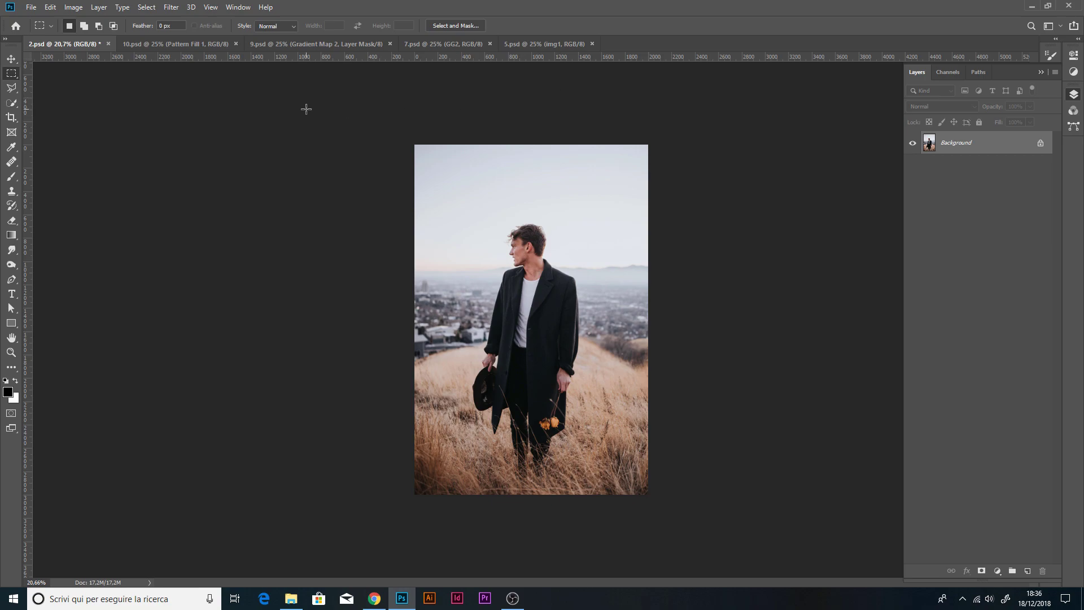
- Review the finished collage examples 10.psd, 9.psd, 7.psd and 5.psd, and return to the 2.psd photo
click(204, 44)
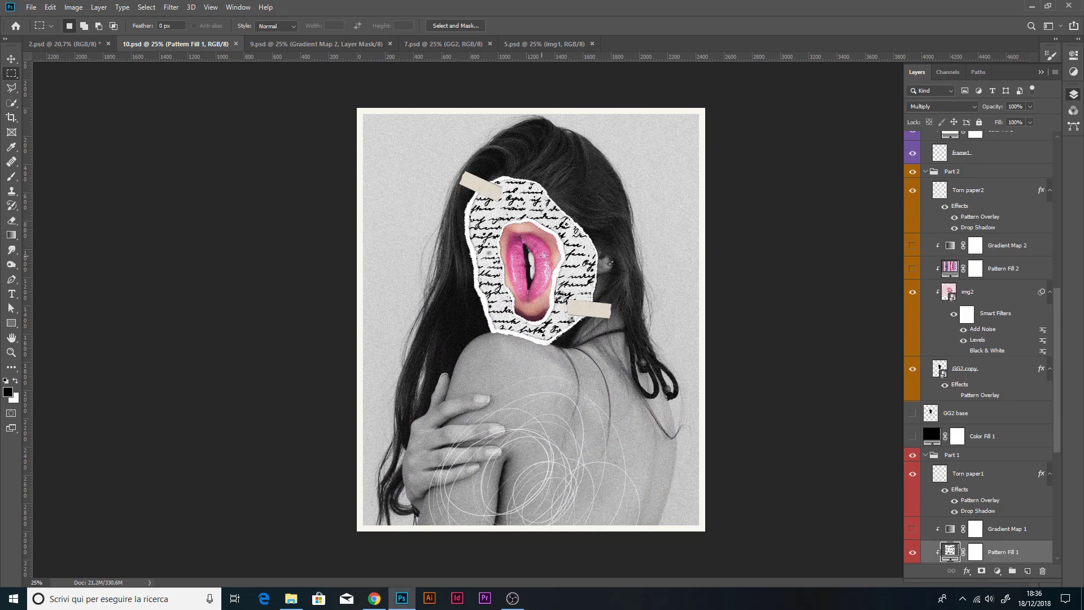
click(1042, 73)
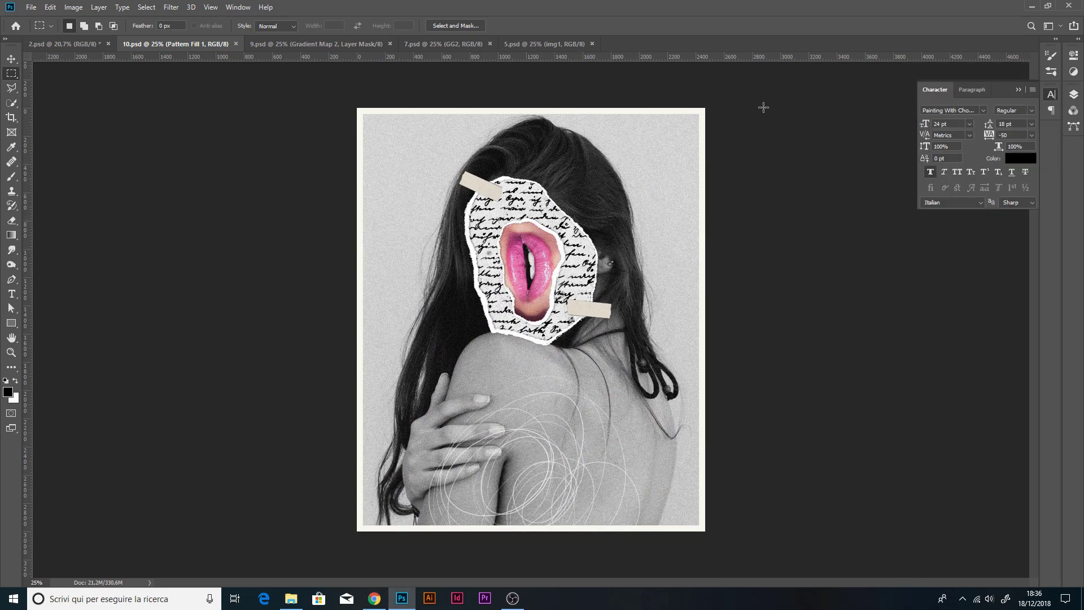
click(286, 45)
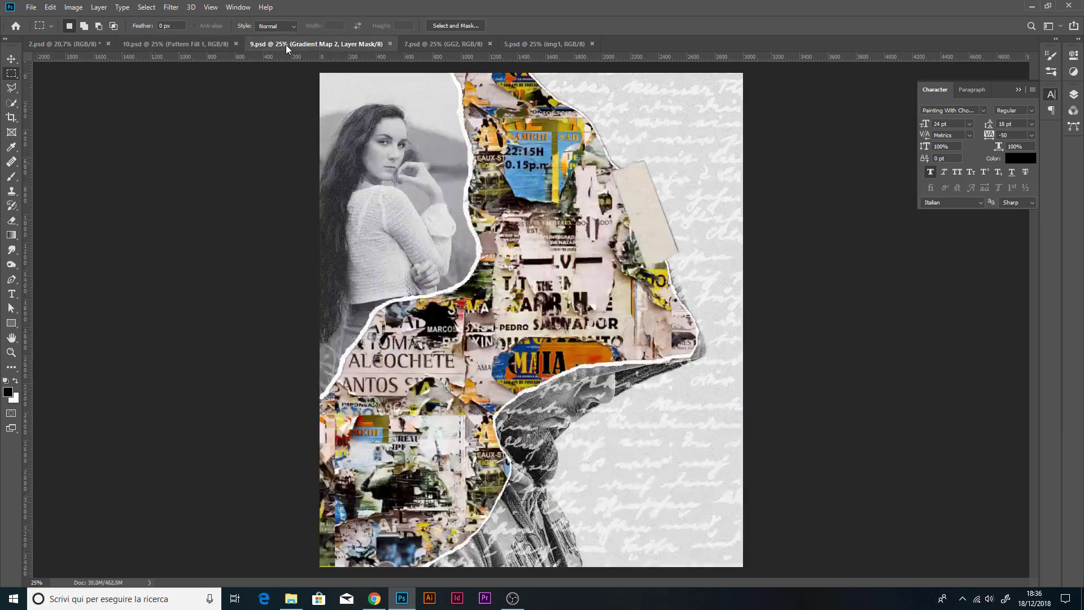
click(423, 47)
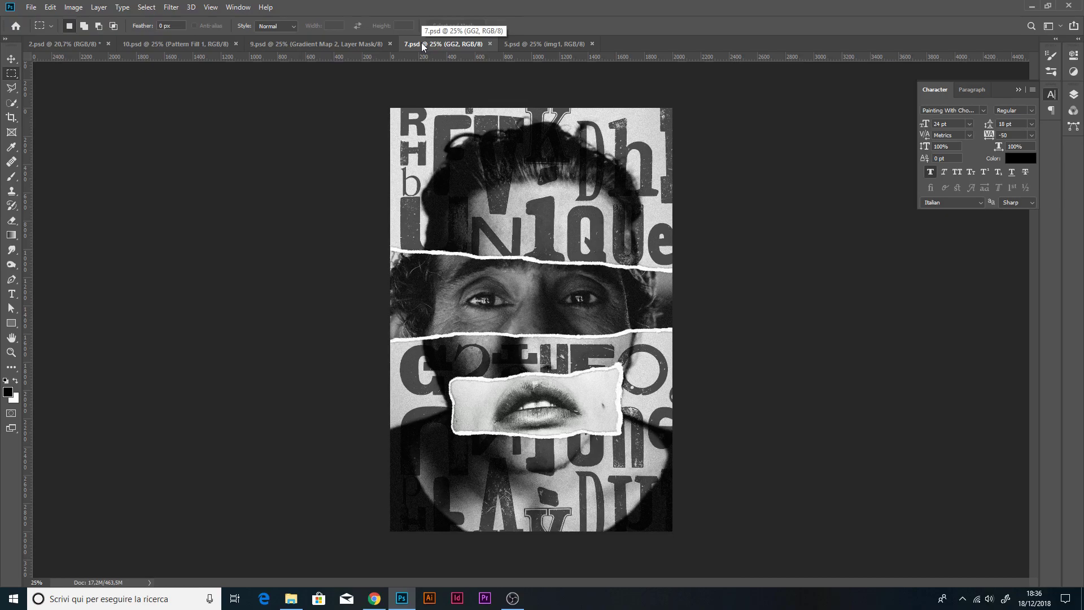
click(554, 45)
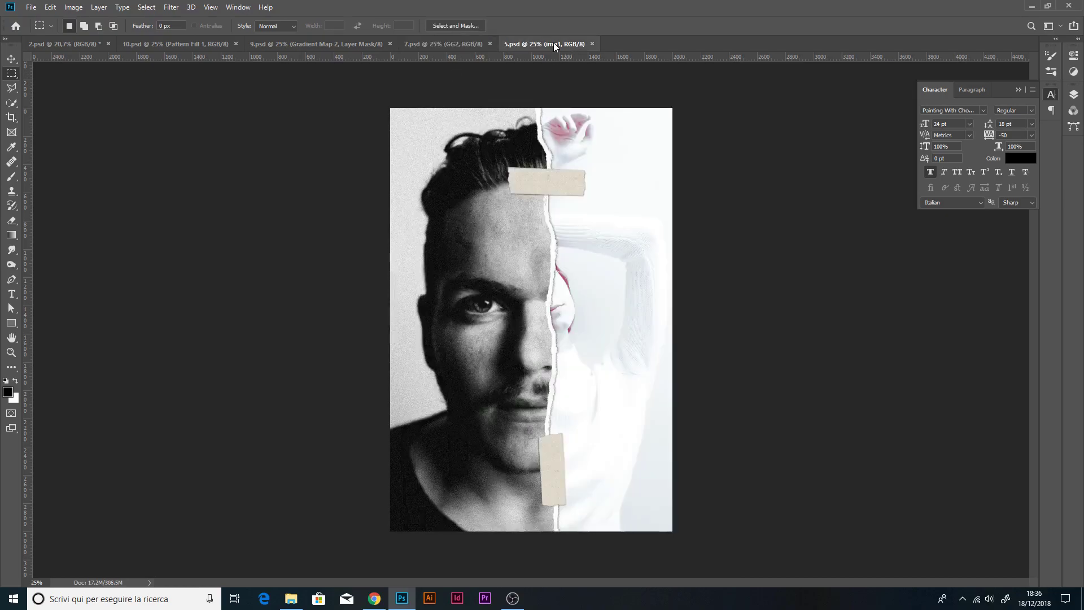
click(77, 43)
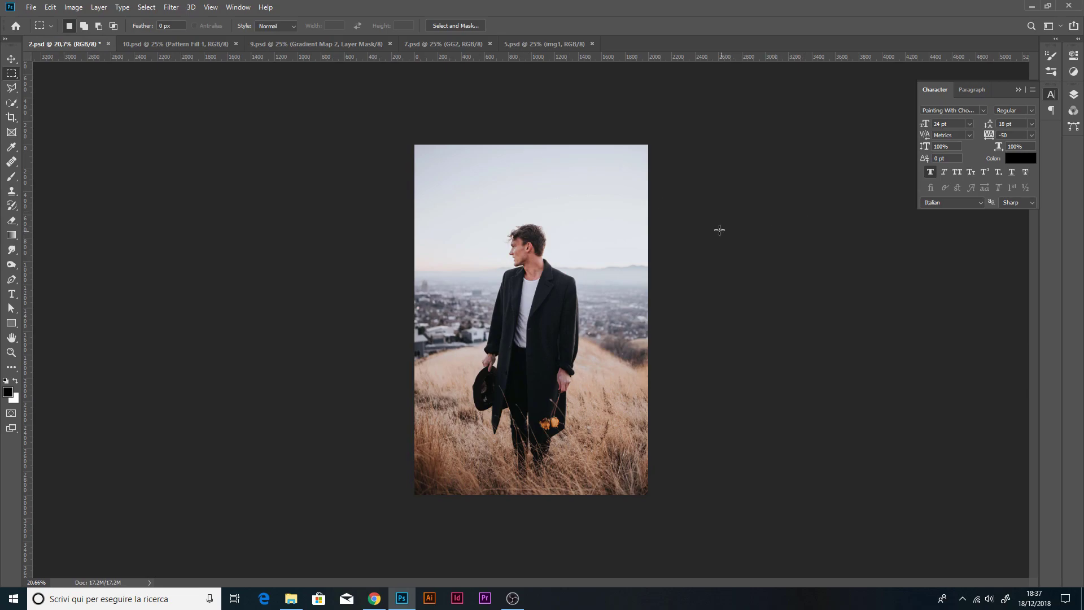
- Check the color mode and bit depth of the 2.psd photo
click(74, 8)
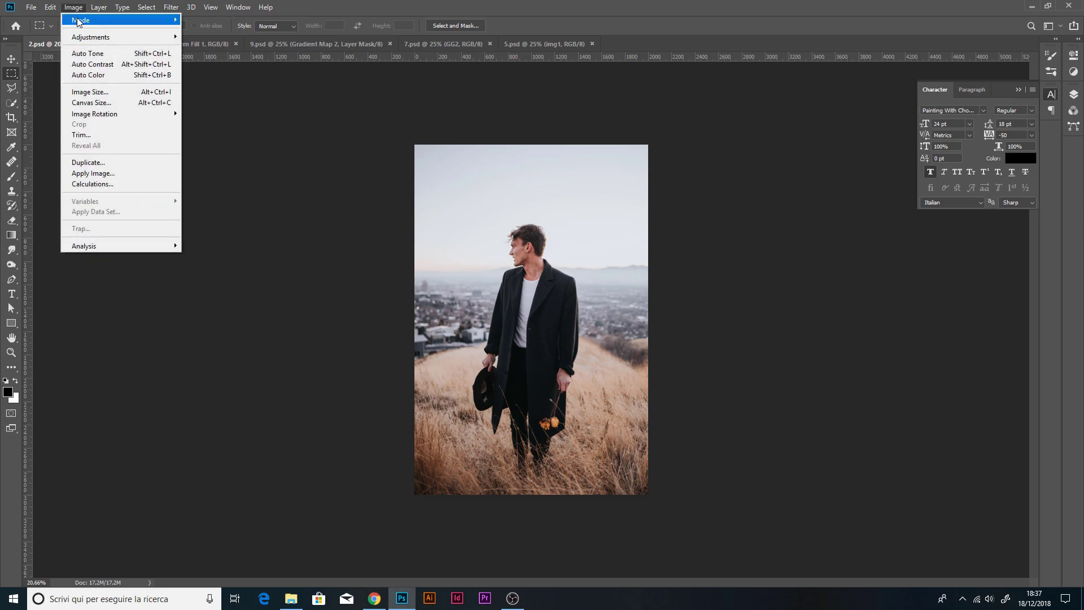
mouse_move(79, 21)
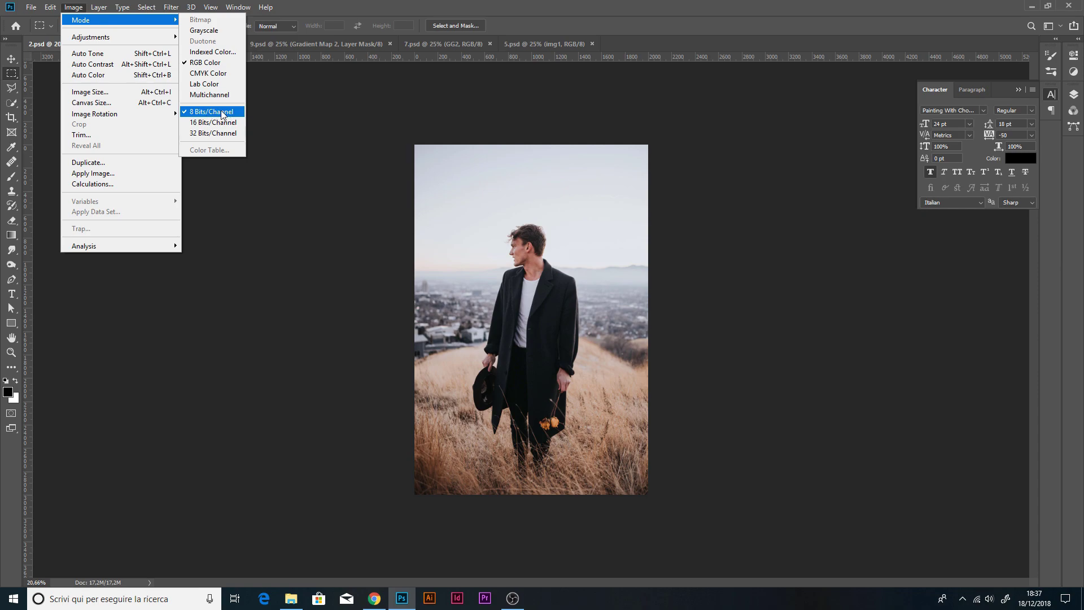
- Check the Layers panel options for default masks on fill layers, expanding new effects, and adding "copy" to copied layers and groups
click(1076, 96)
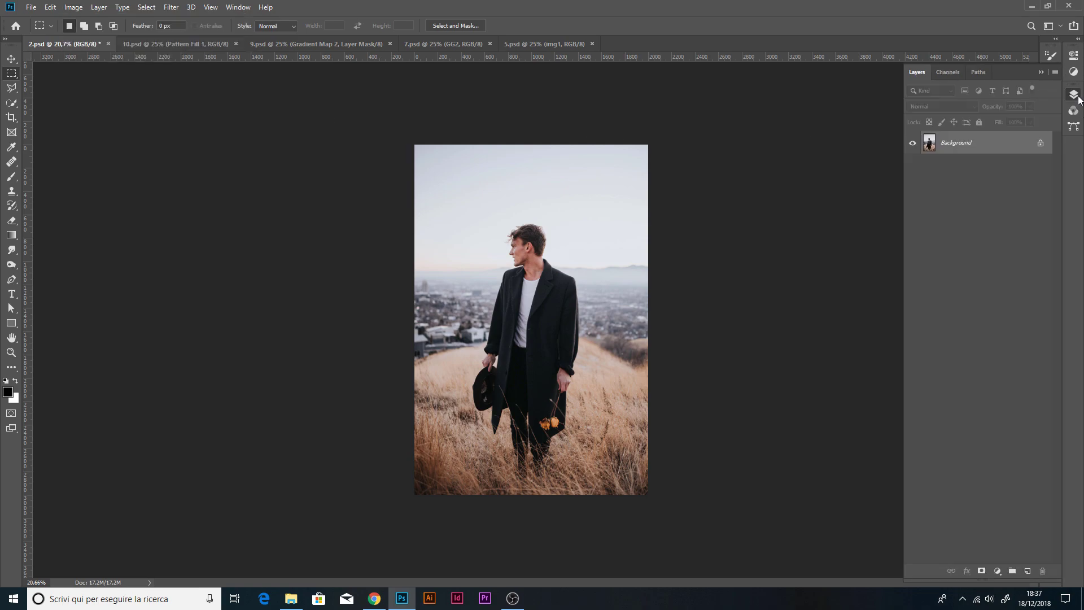
click(1054, 73)
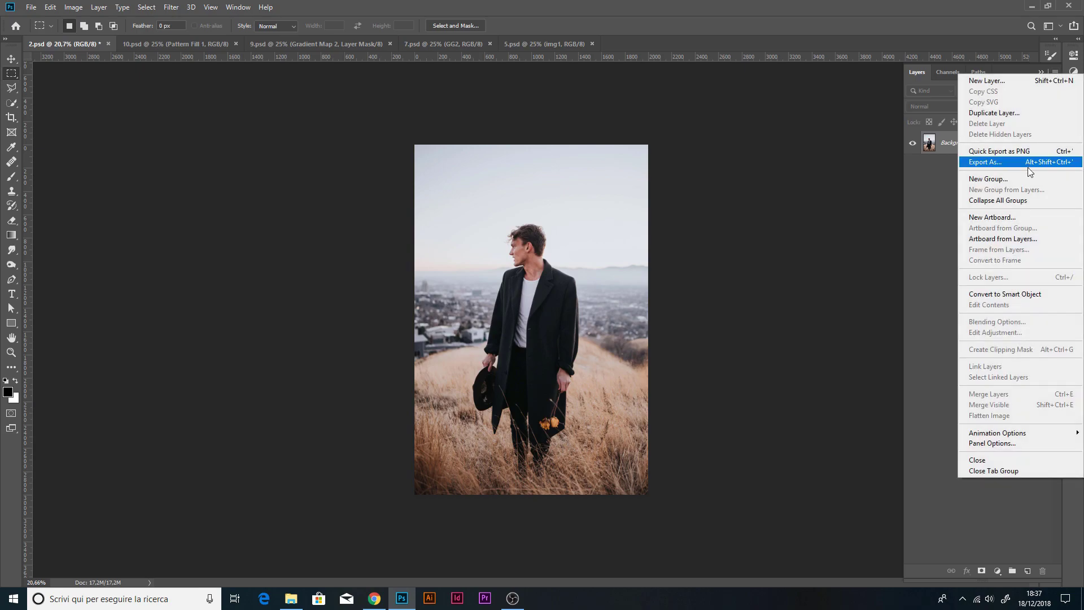
click(990, 446)
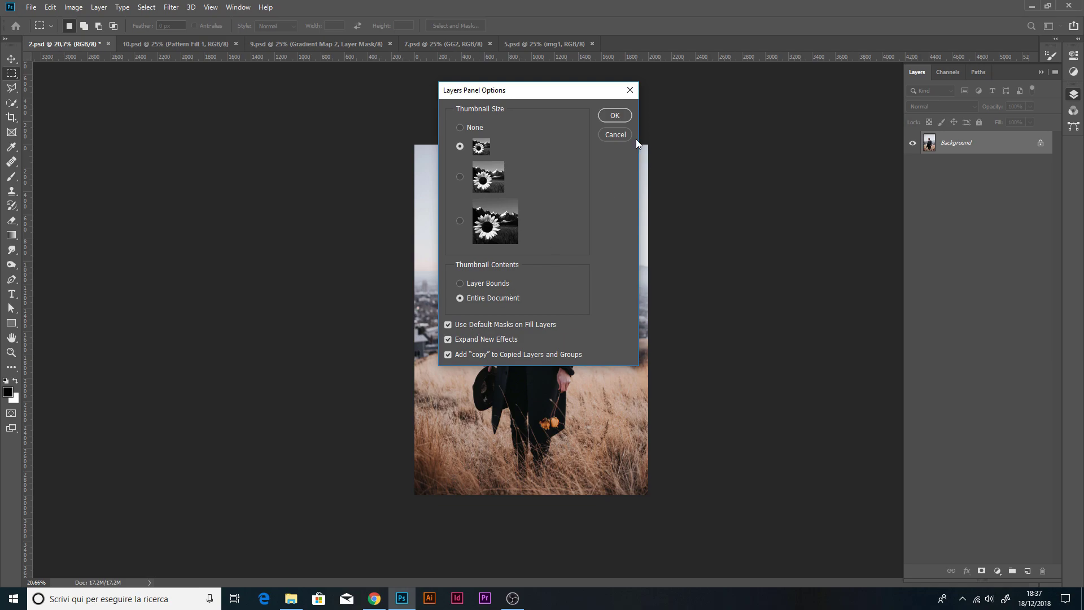
click(614, 116)
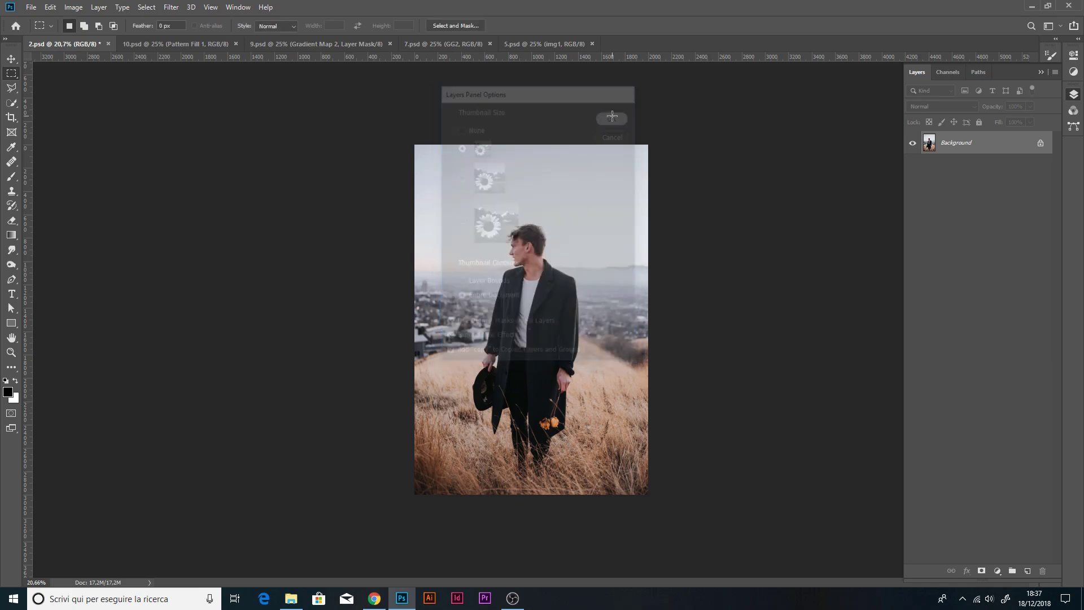
- Activate the Move tool, then load Collage Art Action GG Brushes.abr from the Main folder into the brush presets and inspect its group
click(12, 58)
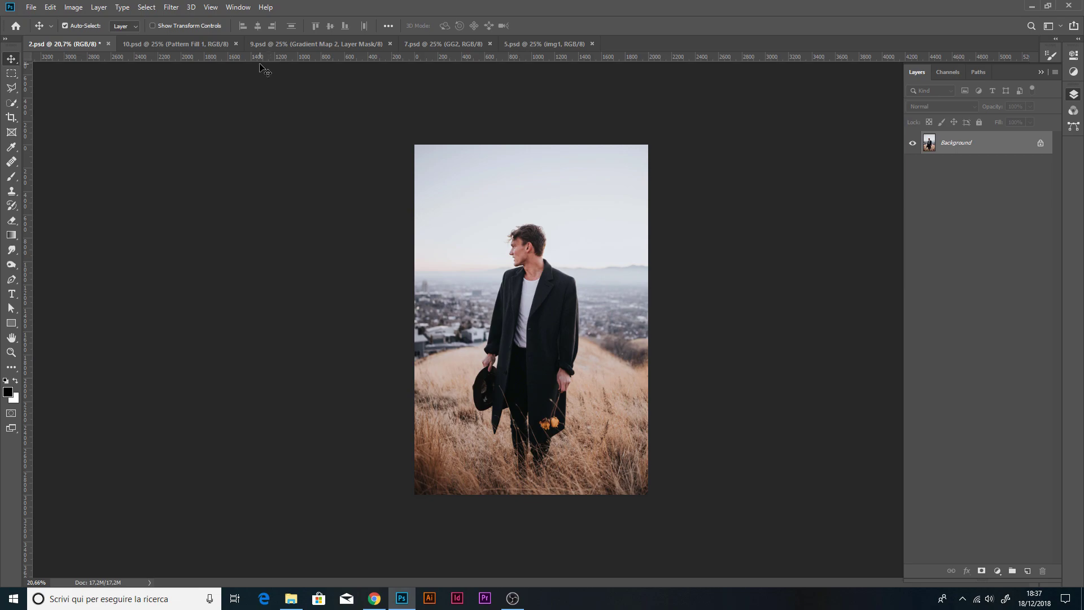
click(51, 7)
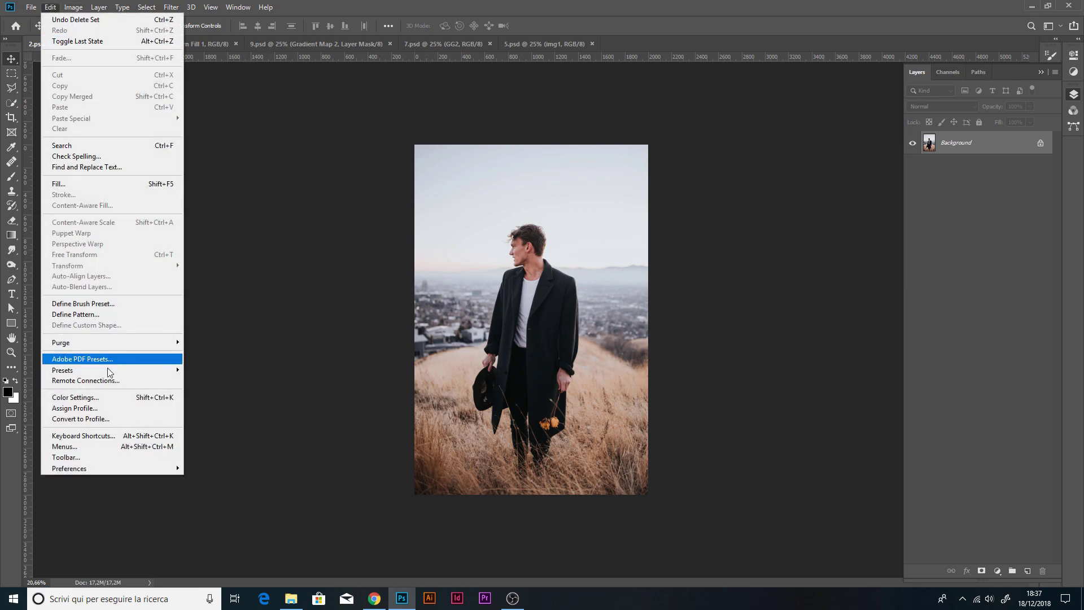
mouse_move(108, 372)
click(207, 371)
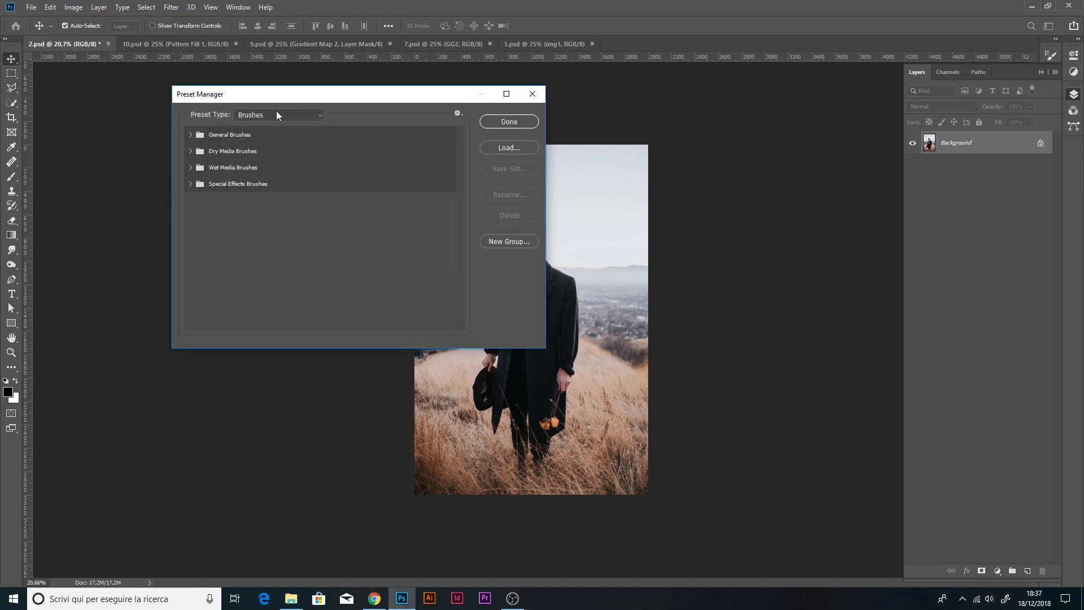
click(518, 147)
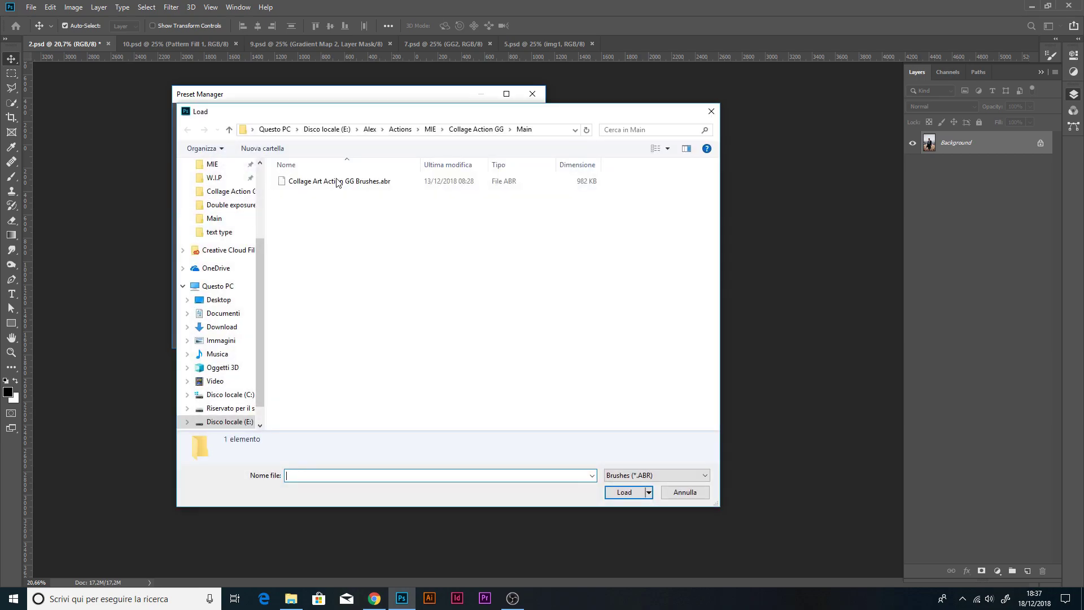
click(458, 131)
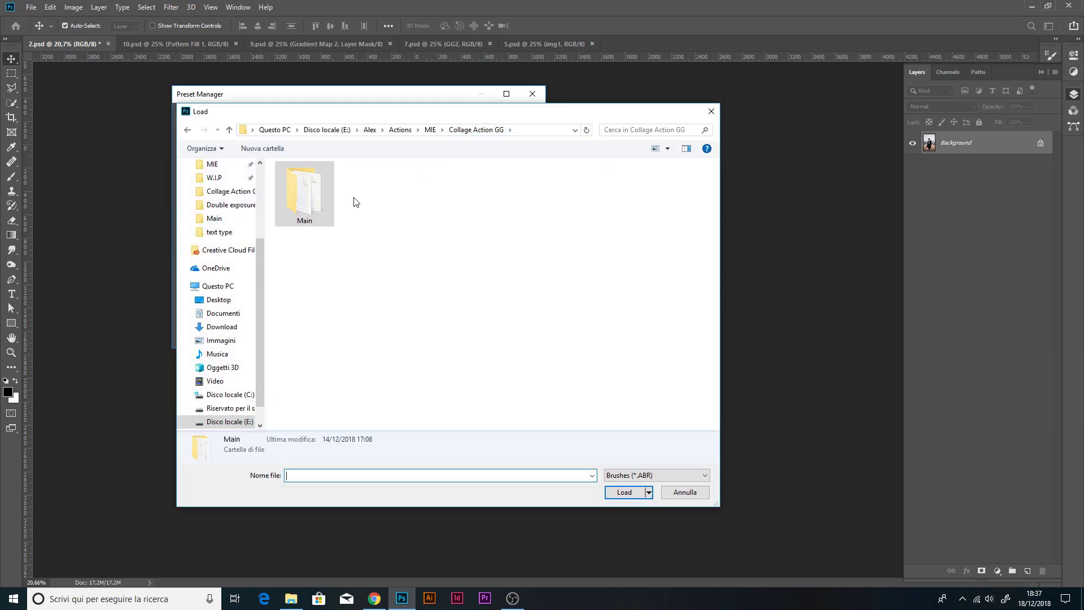
double_click(318, 200)
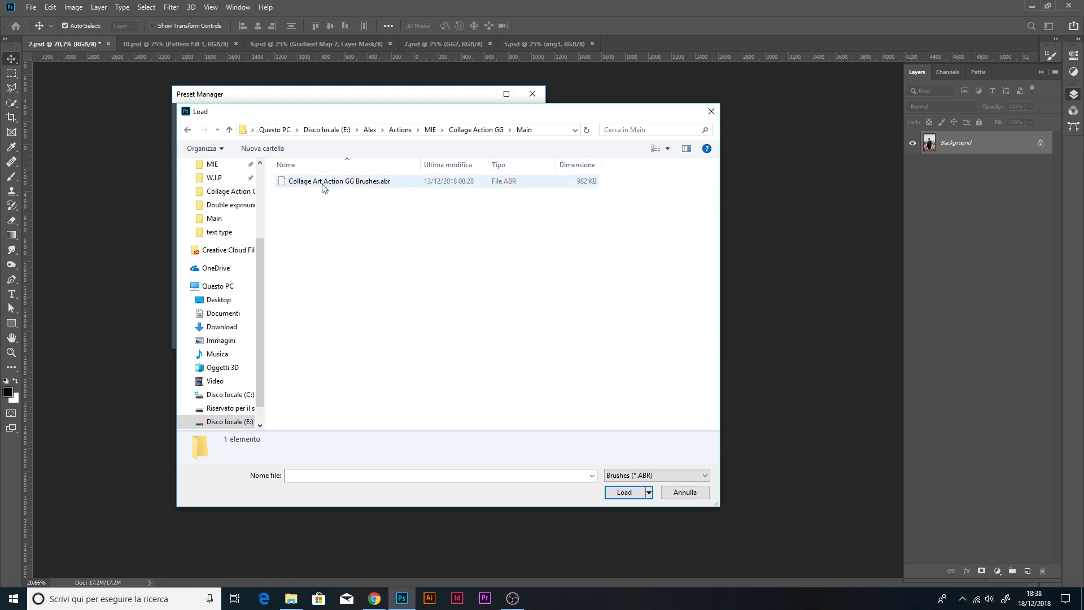
click(364, 188)
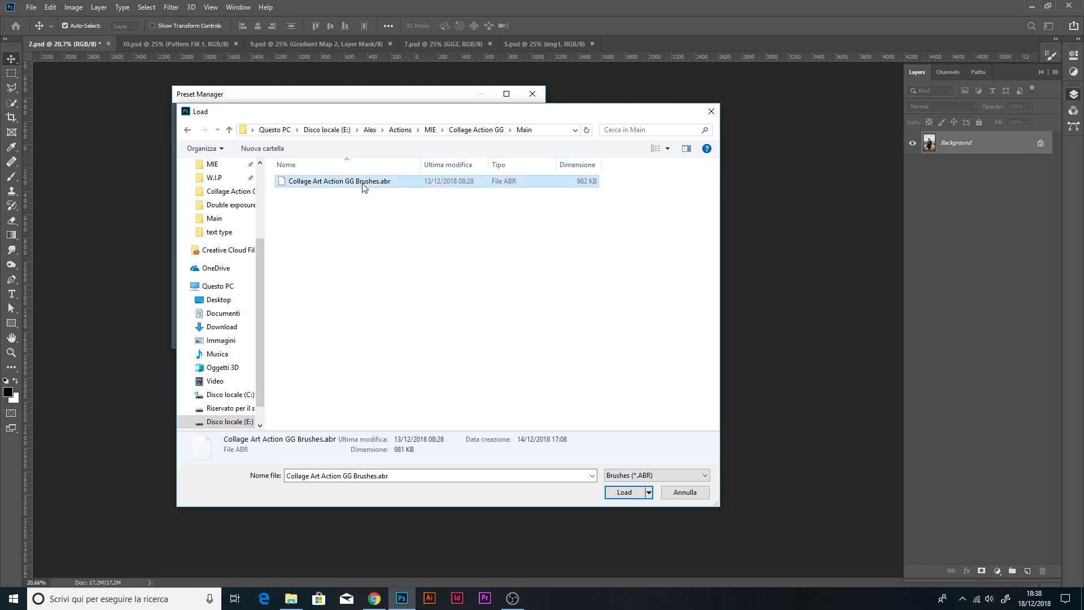
click(625, 493)
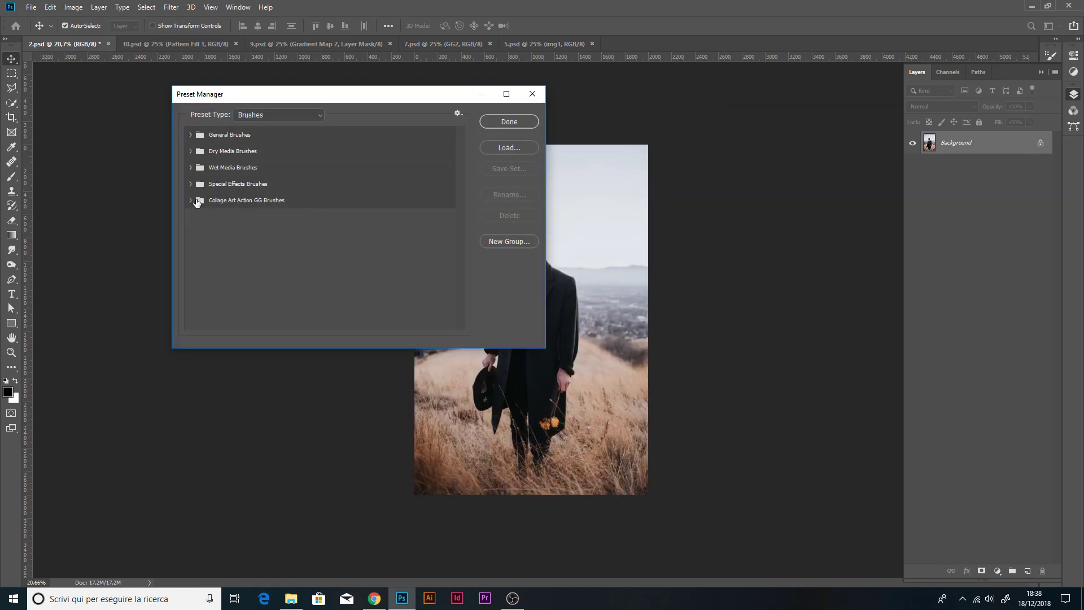
click(191, 200)
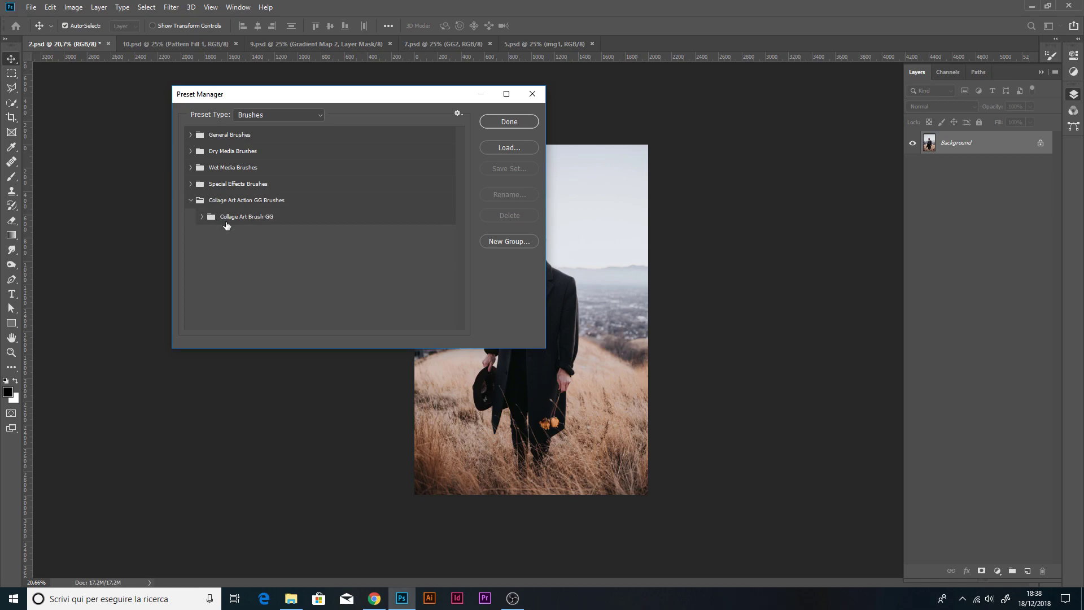
click(202, 217)
click(191, 201)
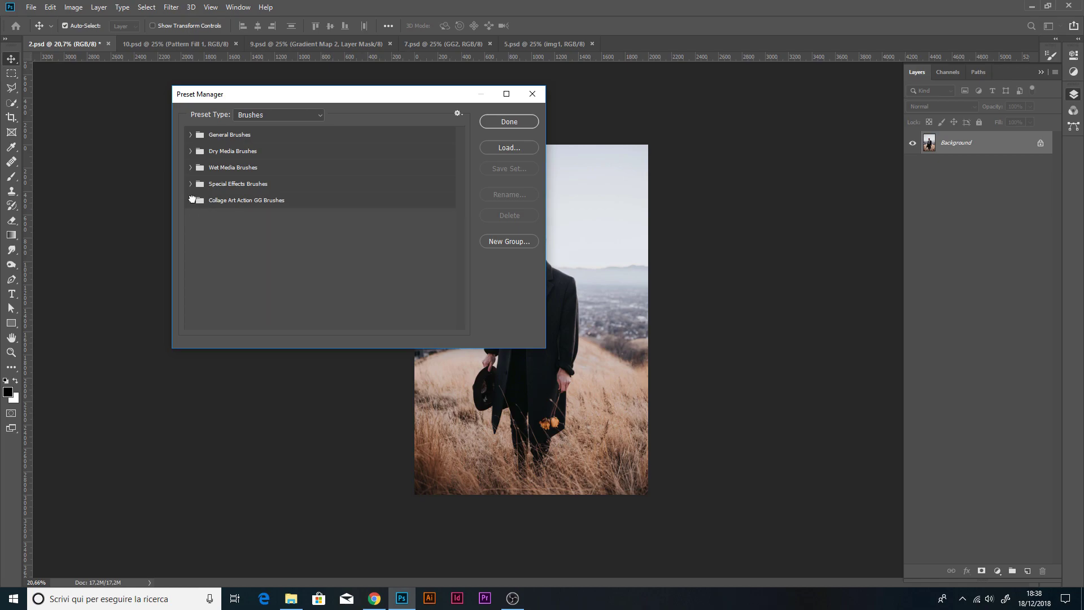
- Load the pattern set Collage Art Patterns GG.pat into the Preset Manager
click(277, 115)
click(278, 165)
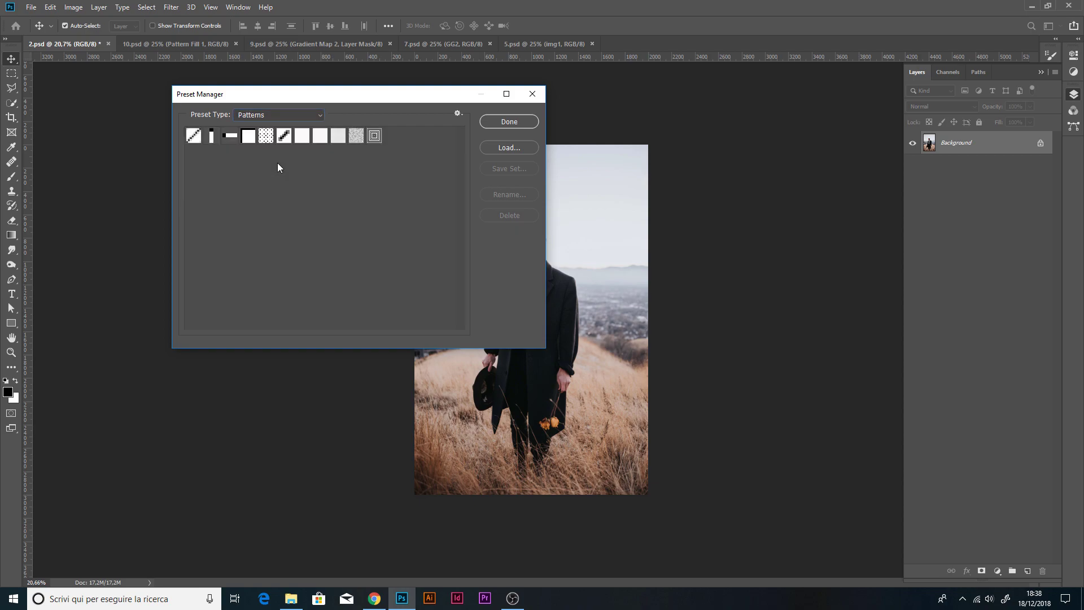
click(509, 147)
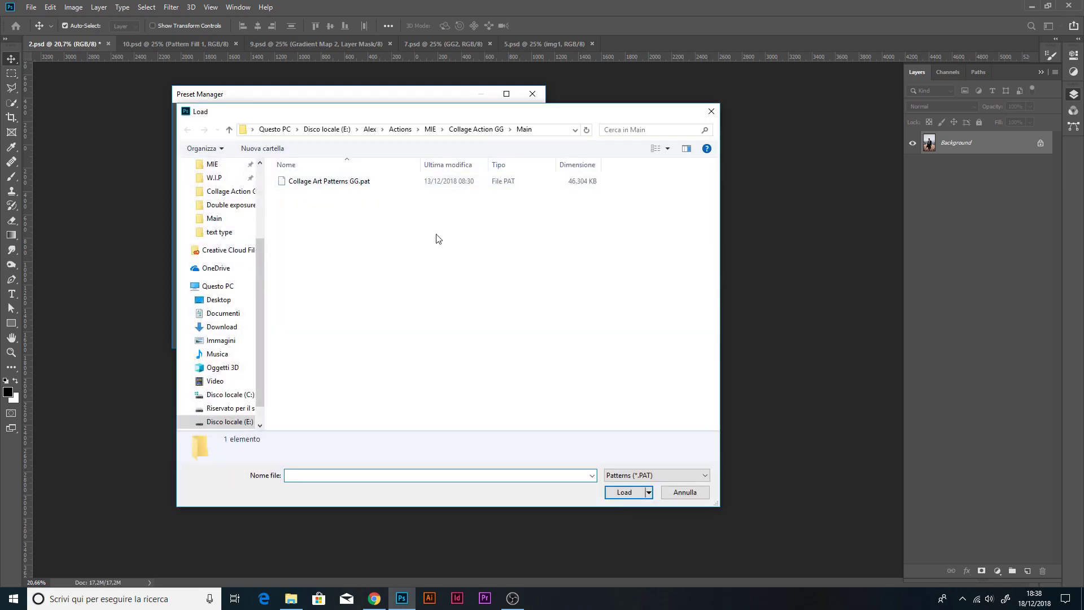
click(352, 184)
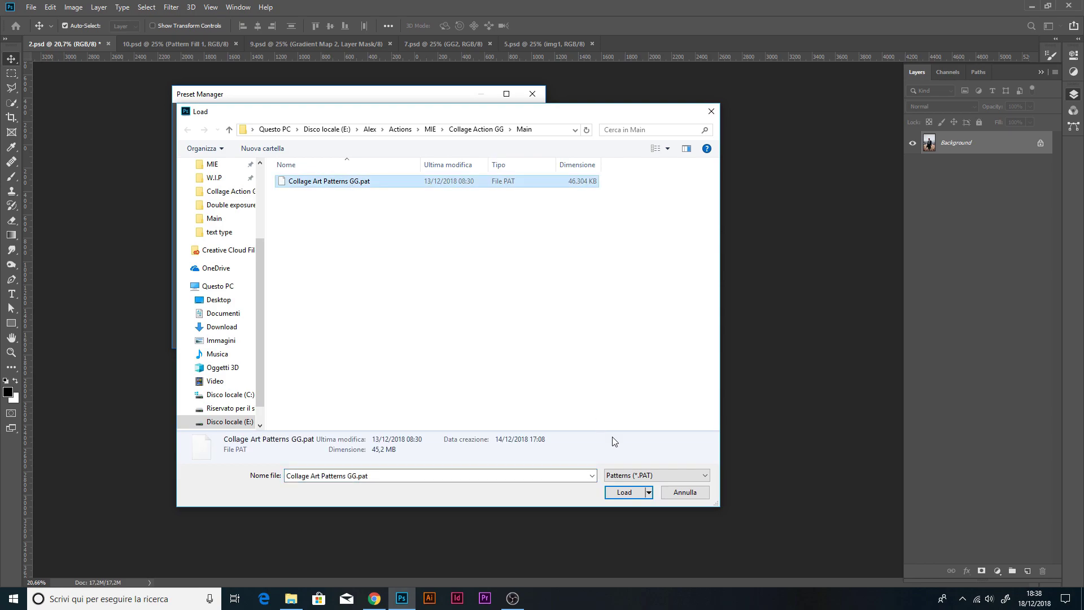
click(625, 492)
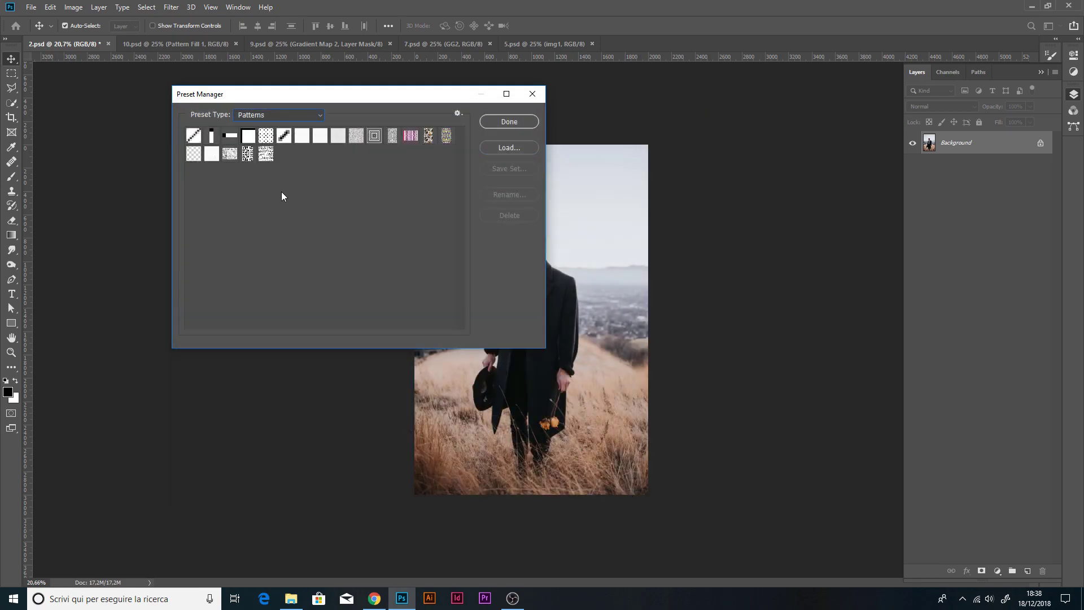
- Load the gradient set Collage Art Gradients GG.grd and close the Preset Manager
click(287, 120)
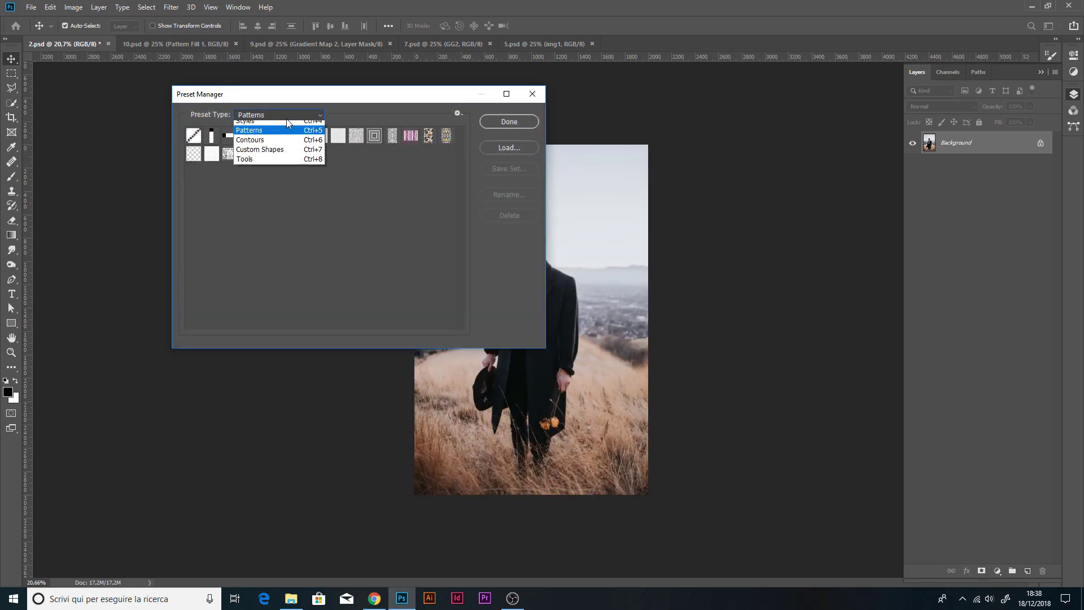
click(270, 145)
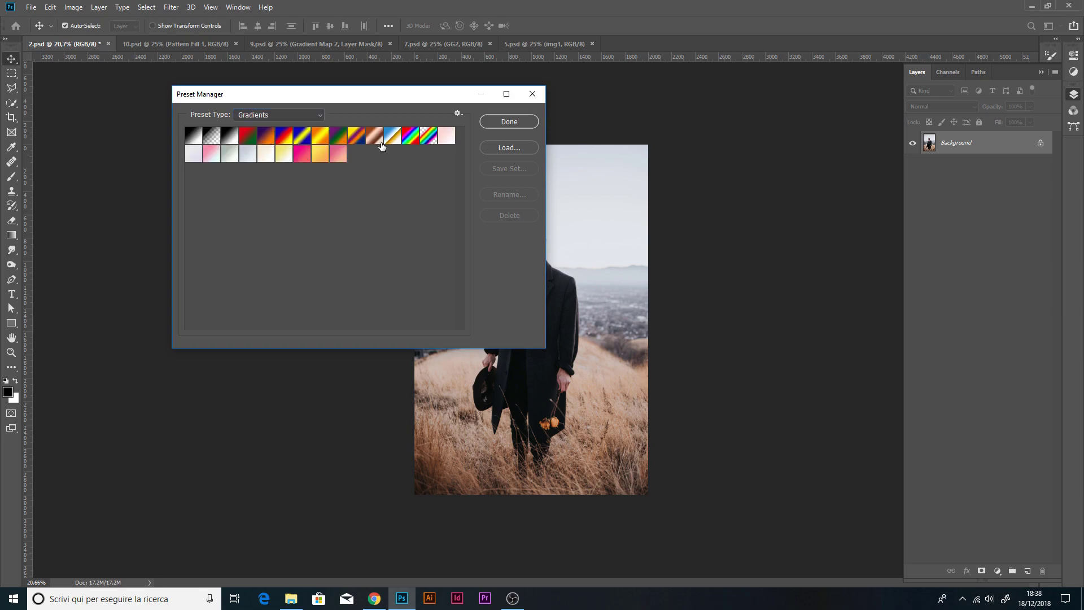
click(510, 147)
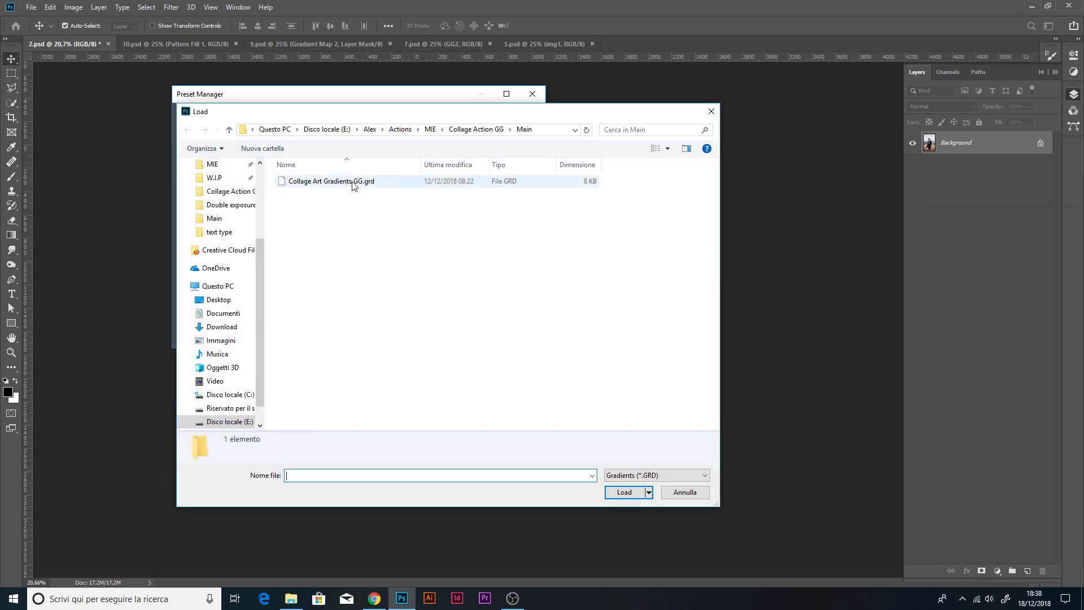
click(353, 182)
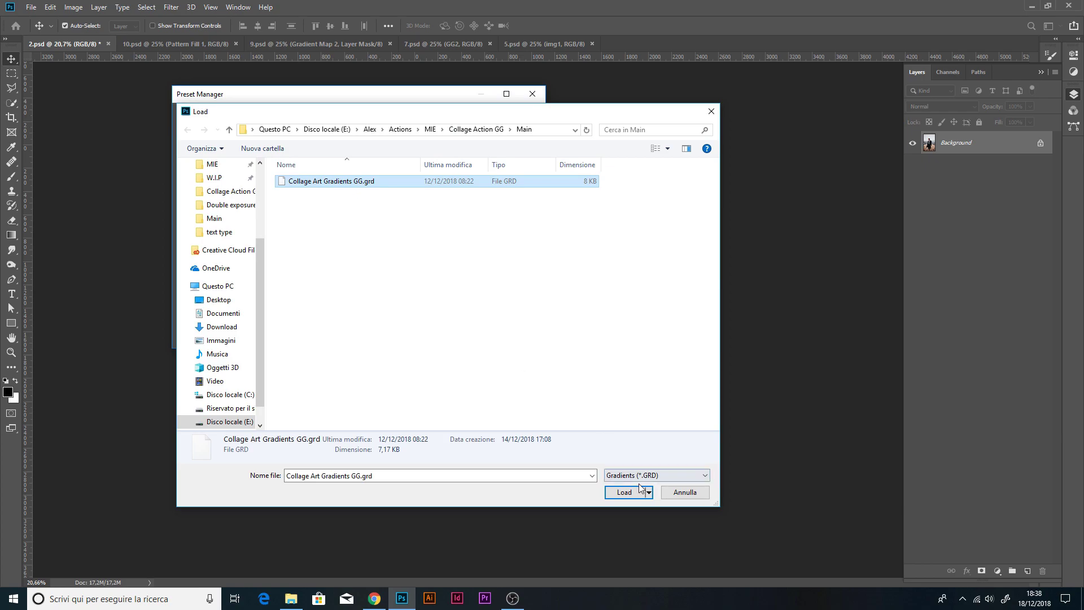
click(624, 492)
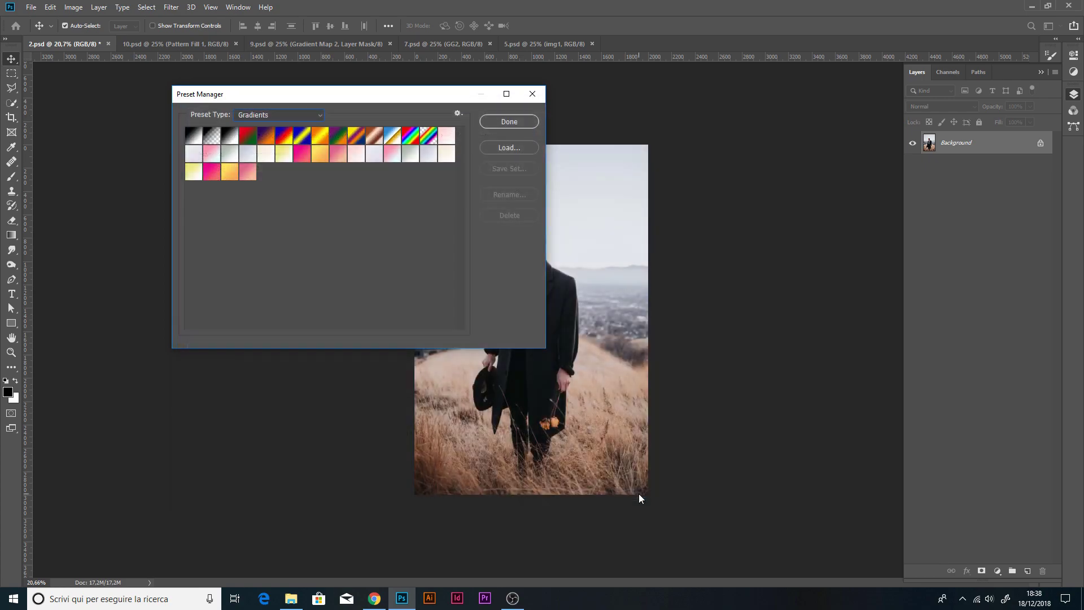
click(501, 121)
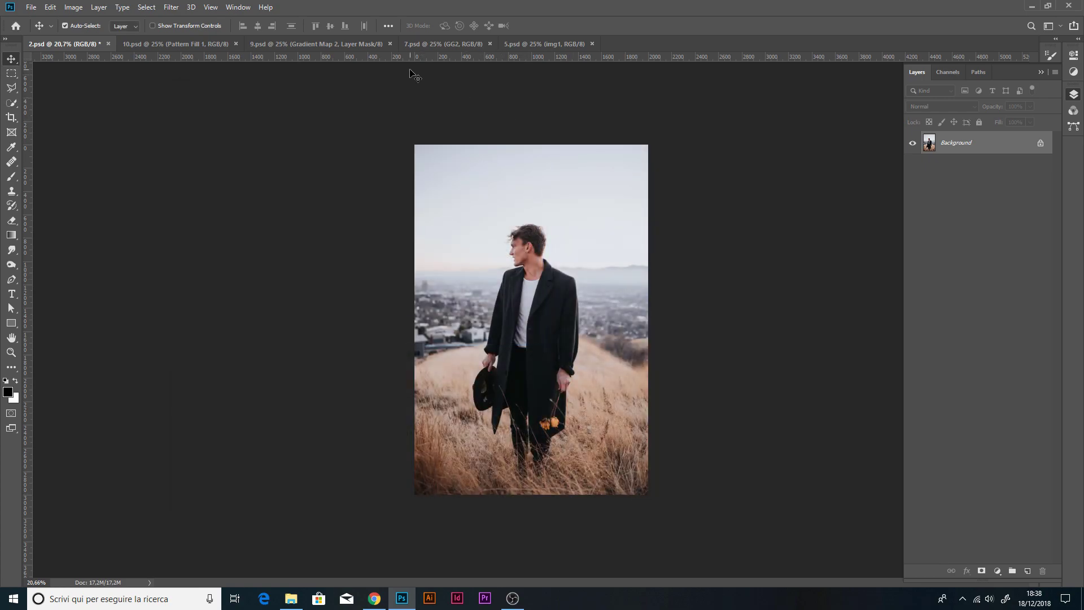
- Load the action set Collage Art PS Action Graphic Garage.atn from the Main folder into the Actions panel
click(238, 8)
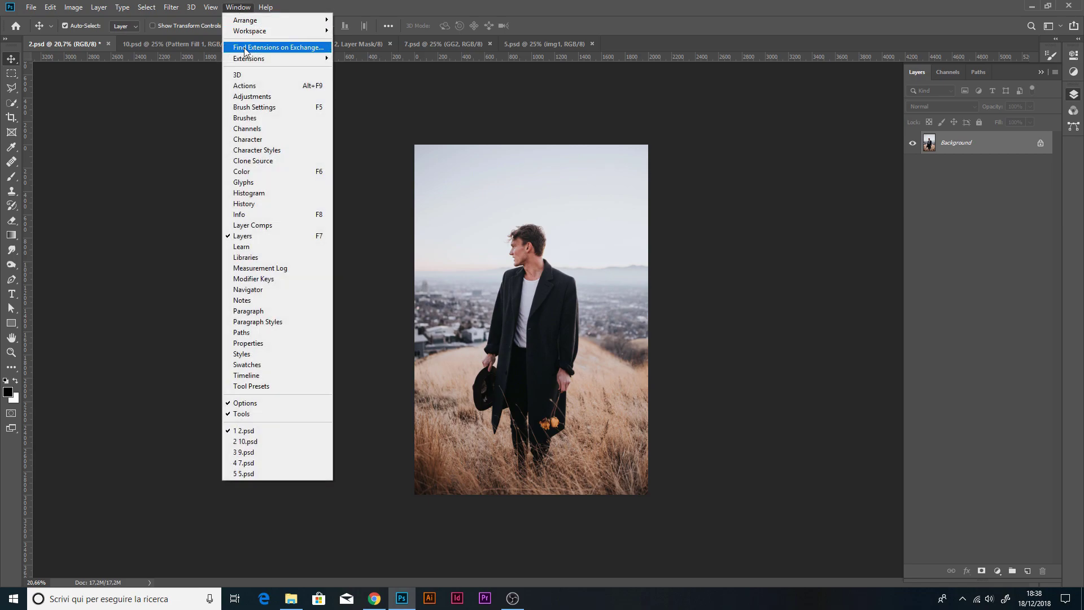
click(252, 89)
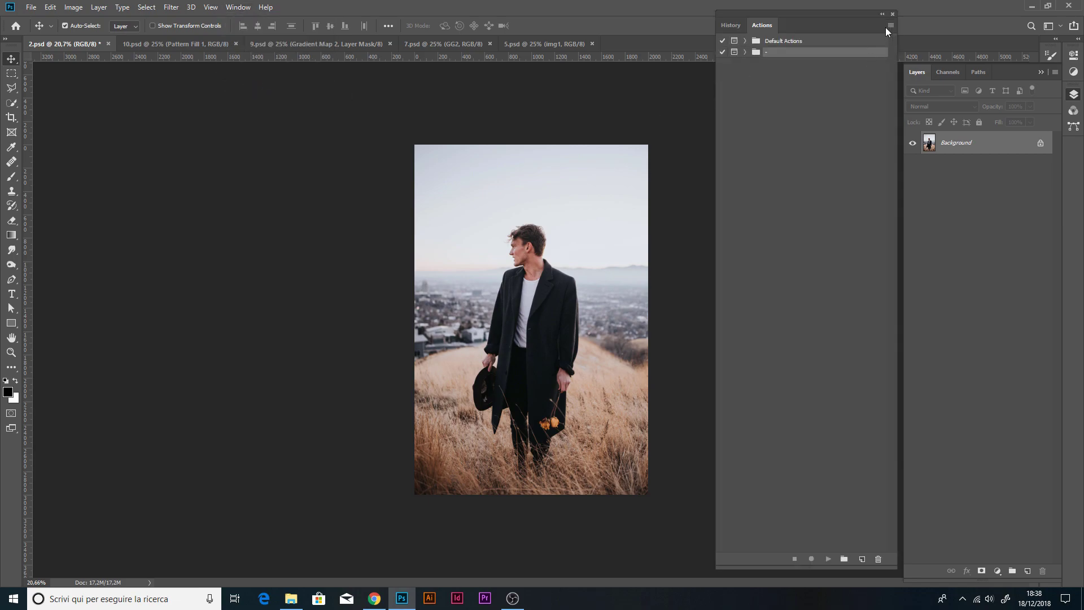
click(890, 27)
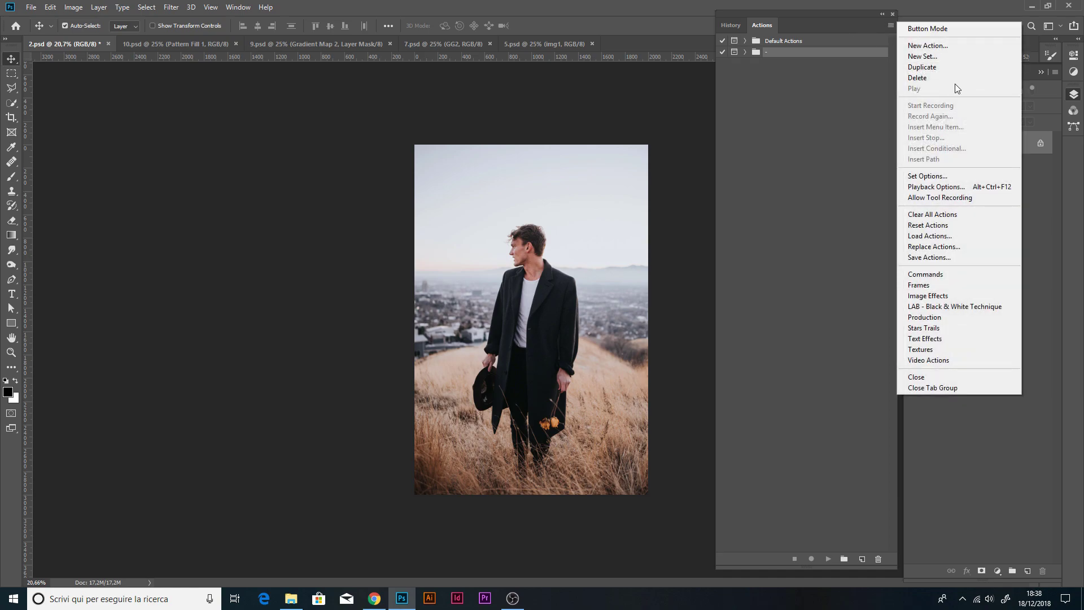
click(933, 240)
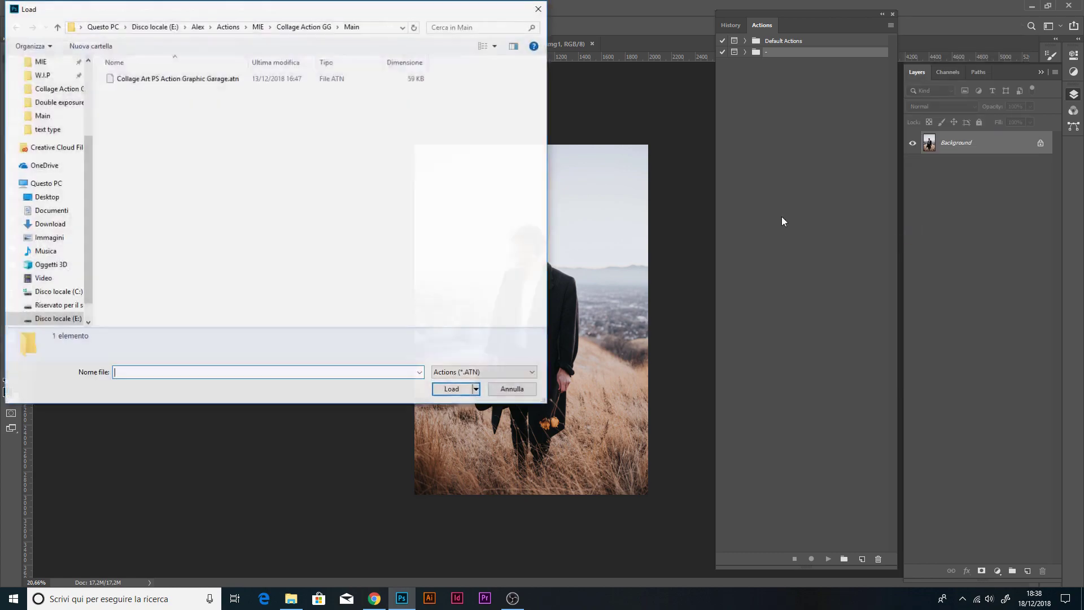
click(169, 79)
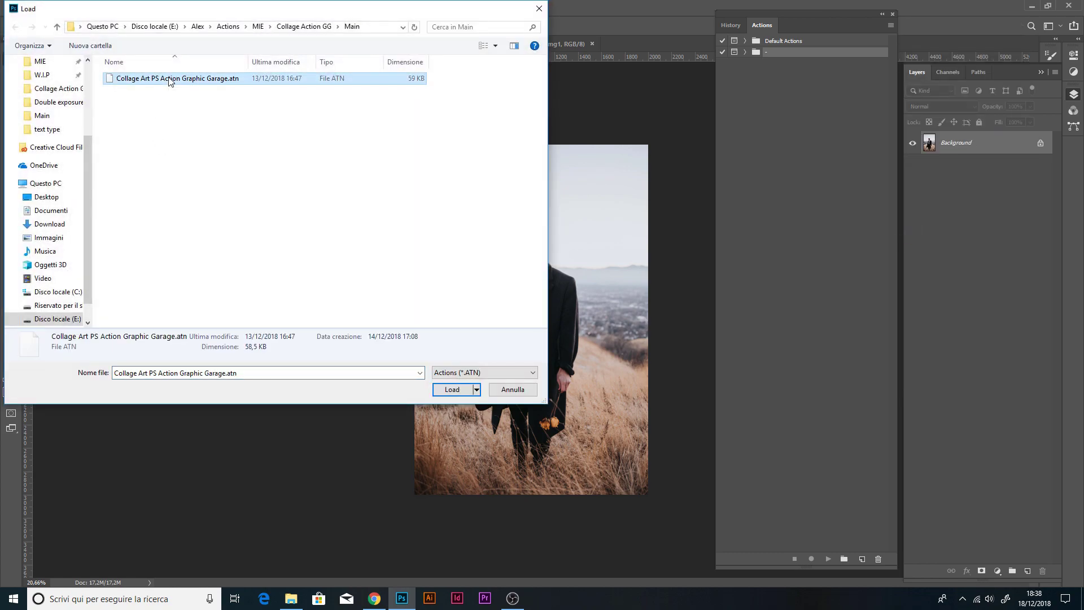
click(452, 390)
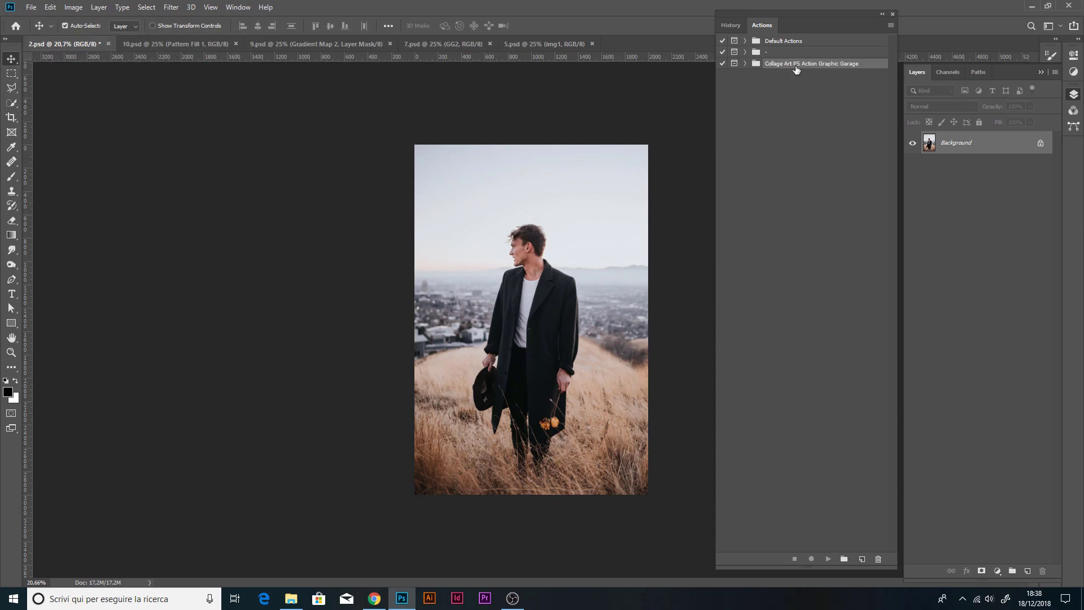
- Expand the Collage Art PS Action Graphic Garage set and its action, and select Collage Art Photoshop Action GG
click(746, 64)
click(754, 75)
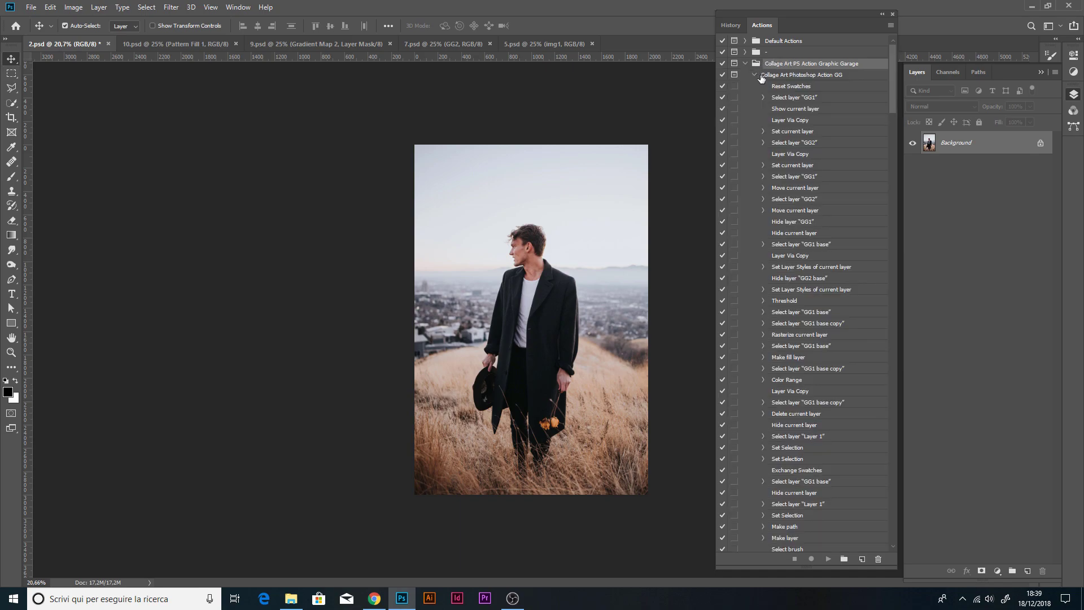
click(779, 76)
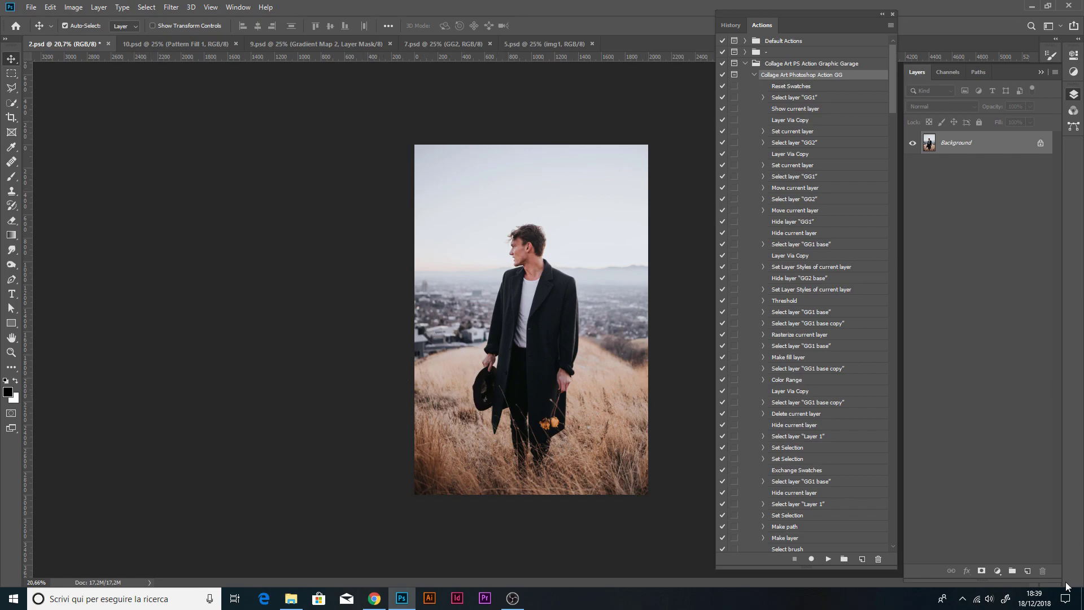
- Create a new layer above Background and name it GG1
click(1028, 571)
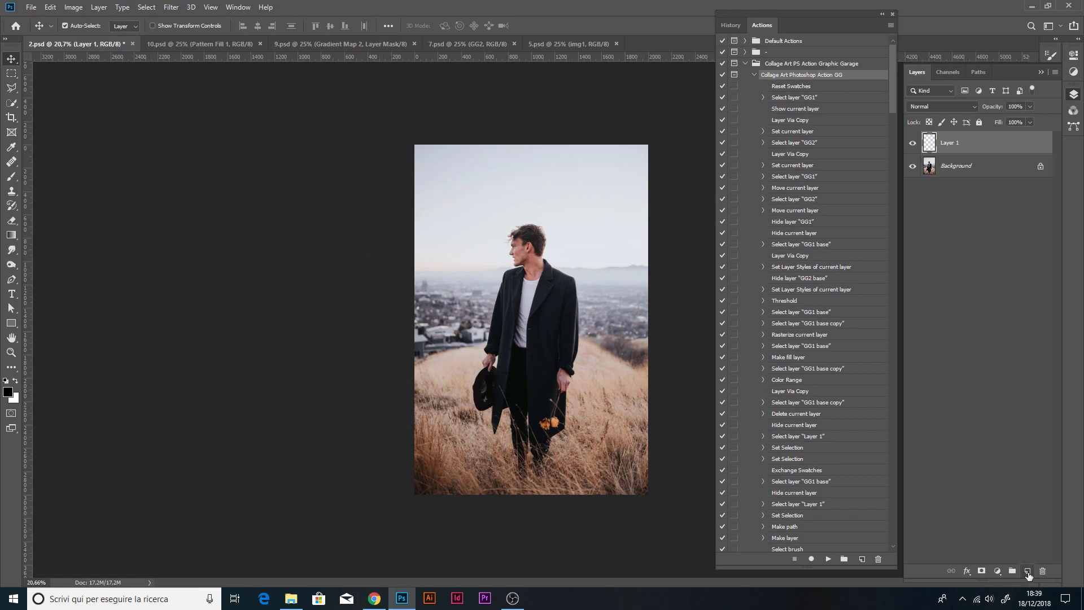
double_click(951, 143)
text(GG1)
drag(943, 140, 954, 141)
key(Return)
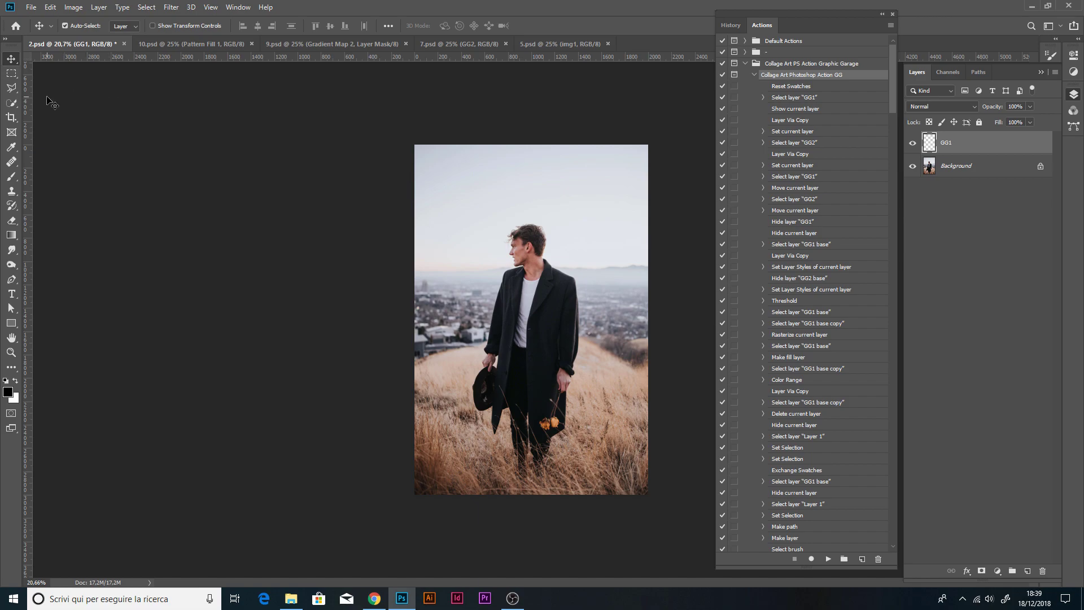
- With the Lasso tool, select the photo's lower-left part below an irregular diagonal edge running from the left side to the bottom-right corner
click(12, 104)
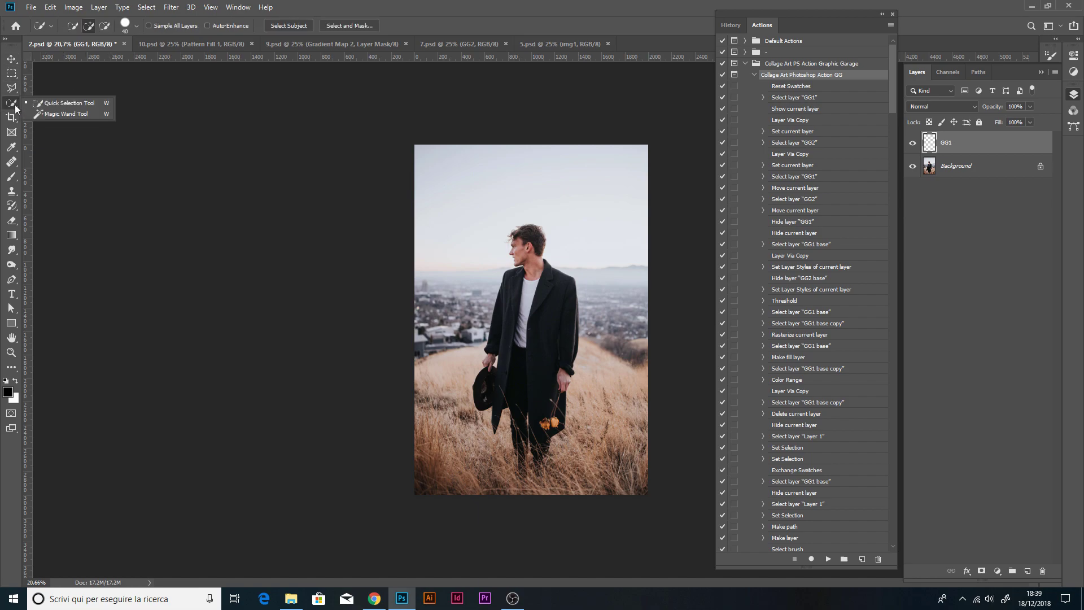
click(11, 88)
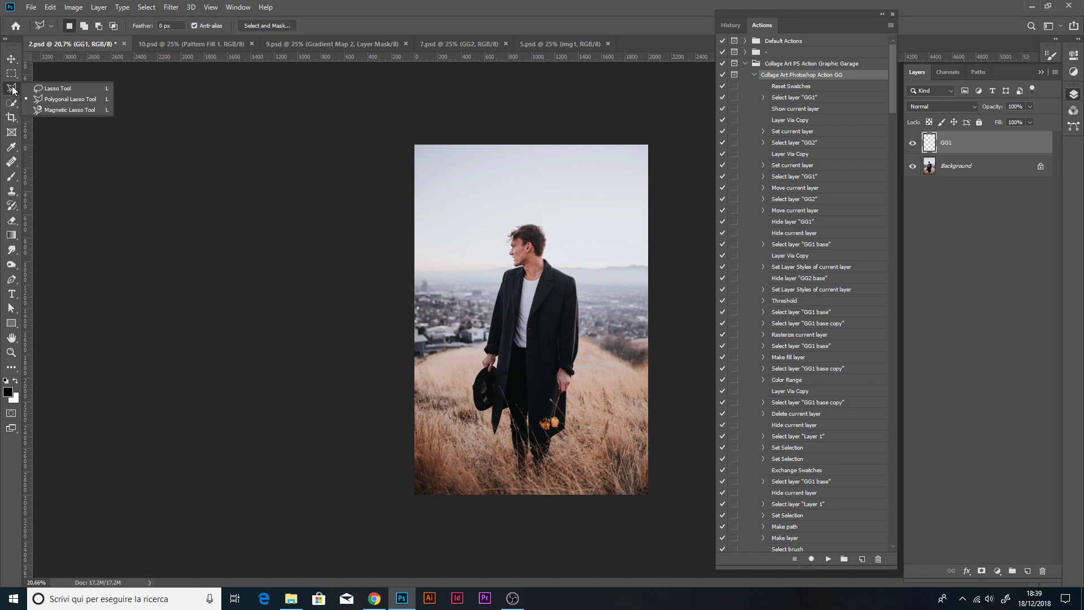
click(53, 88)
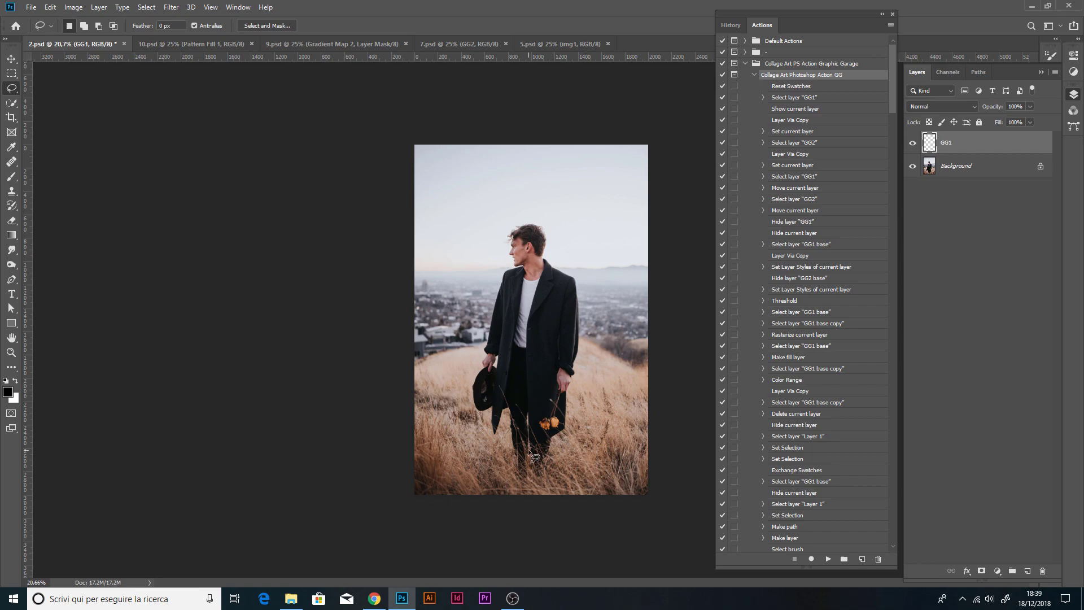
scroll(550, 451, up, 1)
scroll(550, 450, up, 1)
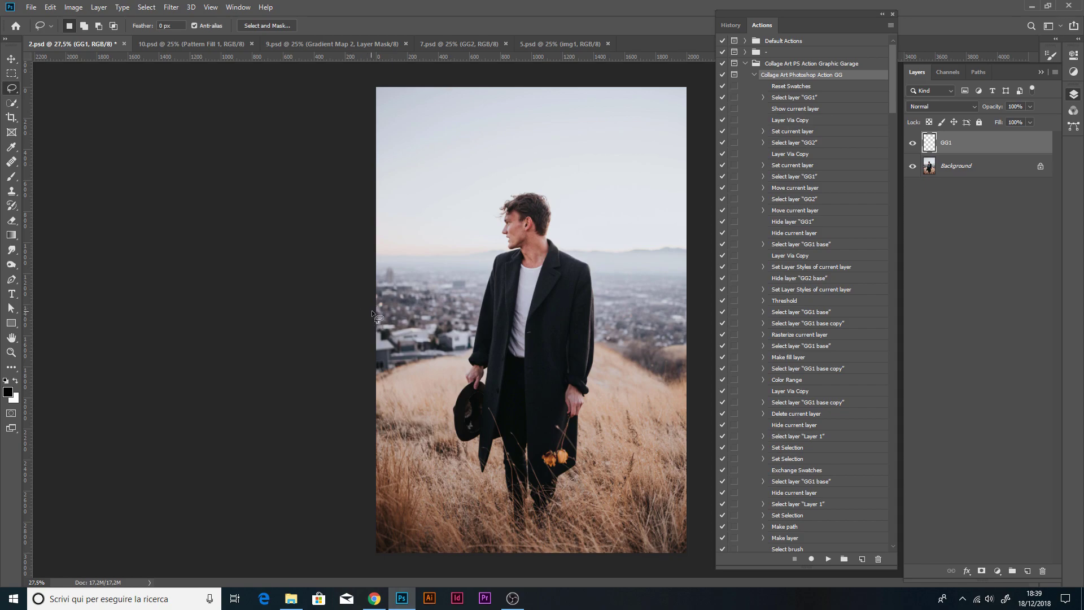
drag(372, 310, 395, 335)
mouse_move(427, 360)
mouse_down()
mouse_move(484, 411)
mouse_move(562, 434)
mouse_up()
drag(587, 468, 607, 487)
mouse_move(648, 533)
mouse_down()
mouse_move(676, 559)
mouse_move(586, 562)
mouse_up()
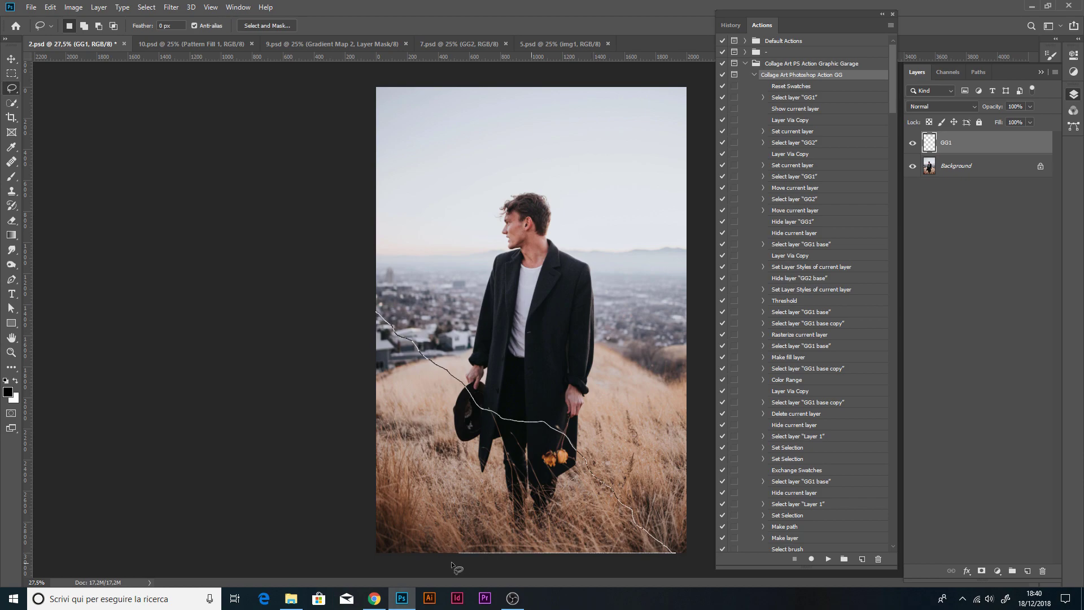
mouse_move(354, 540)
mouse_down()
mouse_move(335, 467)
mouse_move(332, 318)
mouse_up()
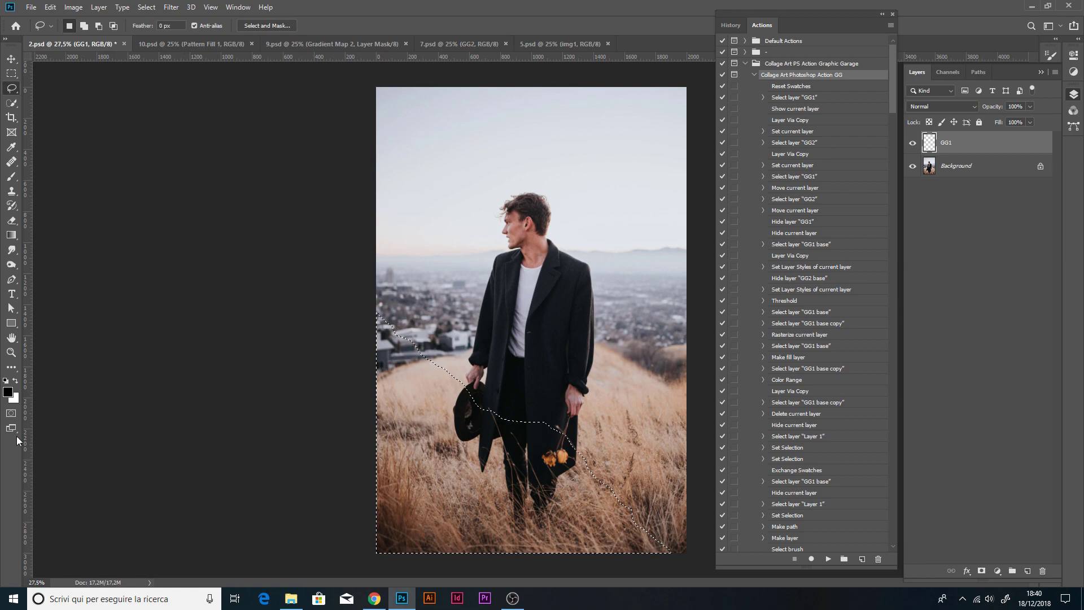
- Fill the selected area on GG1 with the black foreground color 000000 and deselect
click(8, 392)
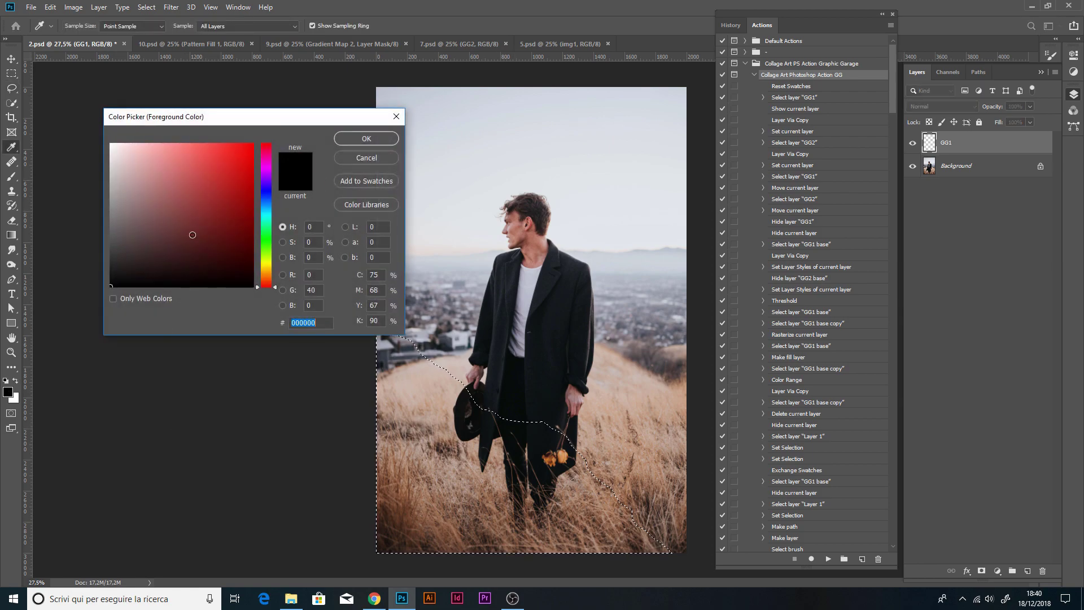
click(365, 139)
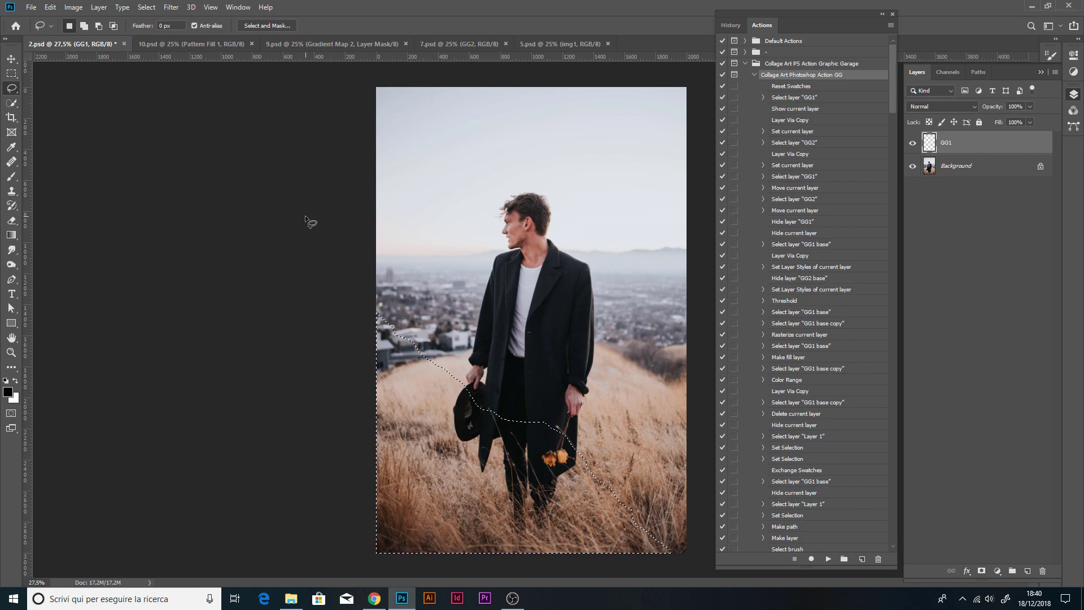
key(alt+BackSpace)
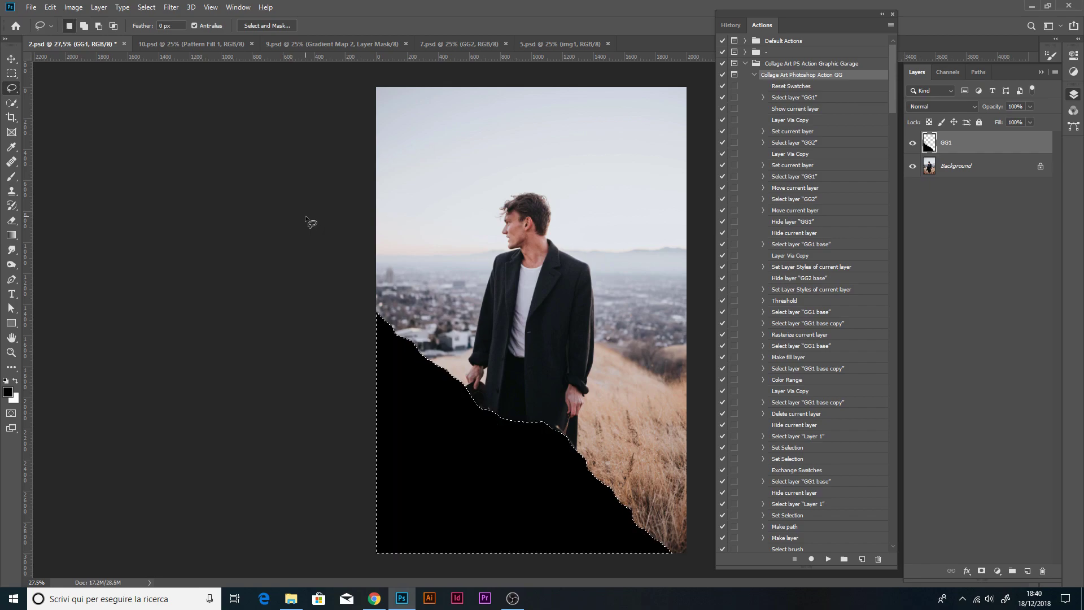
key(ctrl+d)
- Create another new layer above GG1 and name it GG2
click(1025, 571)
double_click(950, 143)
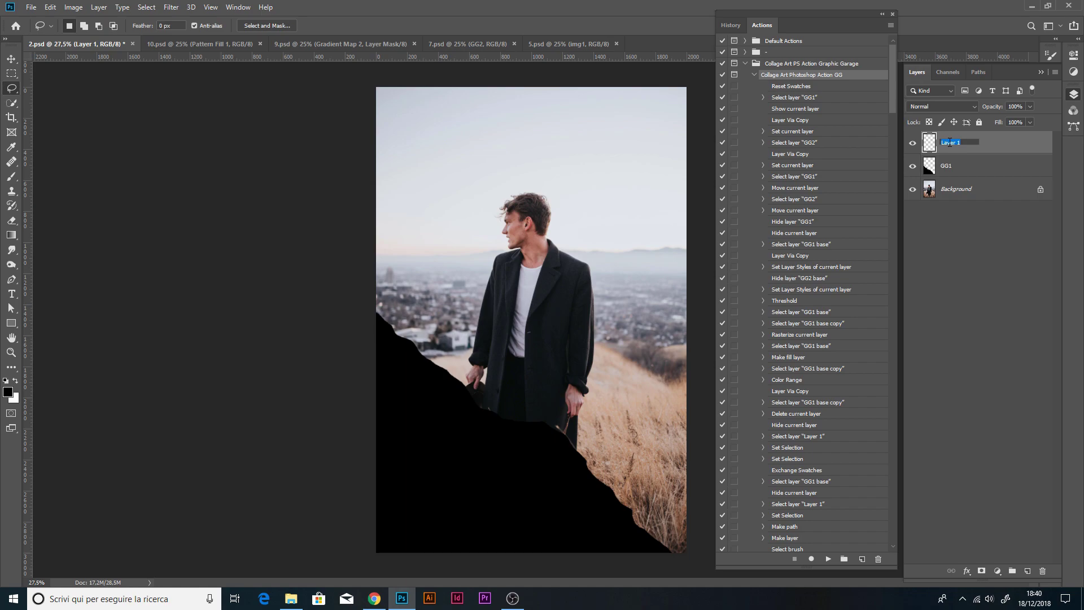
text(GG2)
key(Return)
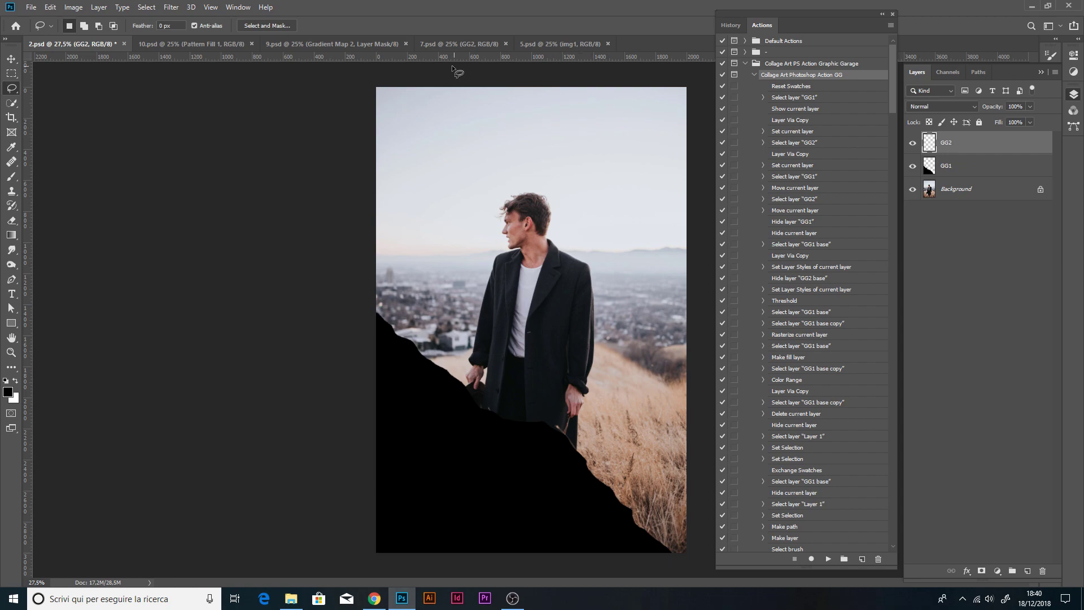
- On GG2, lasso the photo's upper-right part above an irregular edge crossing the man's head, fill it with black and deselect
drag(14, 91, 46, 93)
drag(372, 126, 500, 210)
drag(552, 250, 581, 252)
mouse_move(650, 269)
mouse_down()
mouse_move(686, 320)
mouse_move(700, 163)
mouse_move(693, 74)
mouse_move(559, 54)
mouse_move(384, 59)
mouse_move(364, 61)
mouse_move(352, 128)
mouse_up()
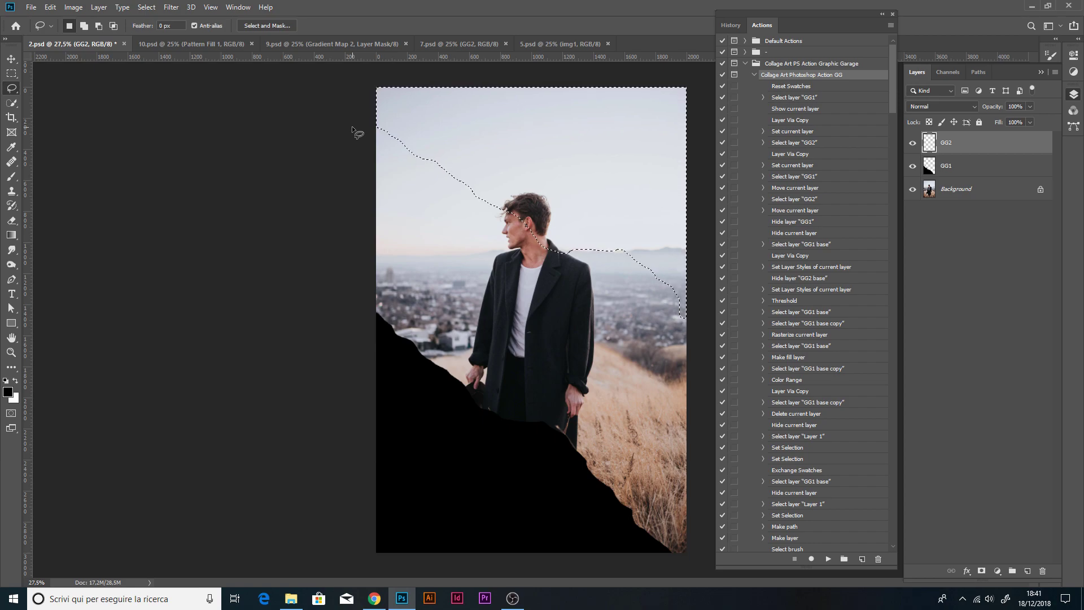
key(alt+BackSpace)
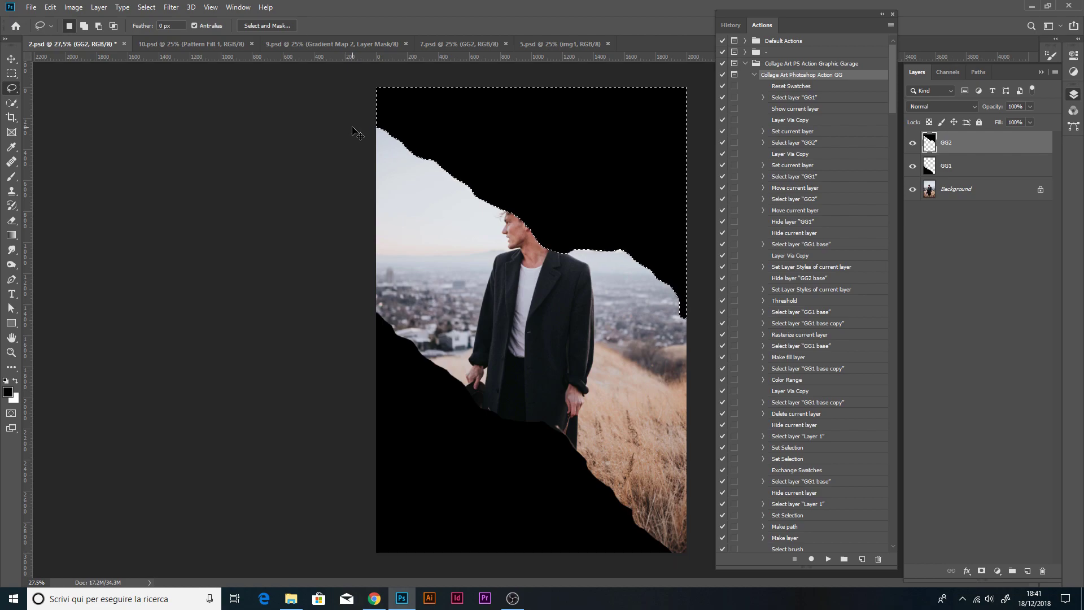
key(ctrl+d)
- Activate the Move tool, run Collage Art Photoshop Action GG, and continue to choosing the first image
click(16, 59)
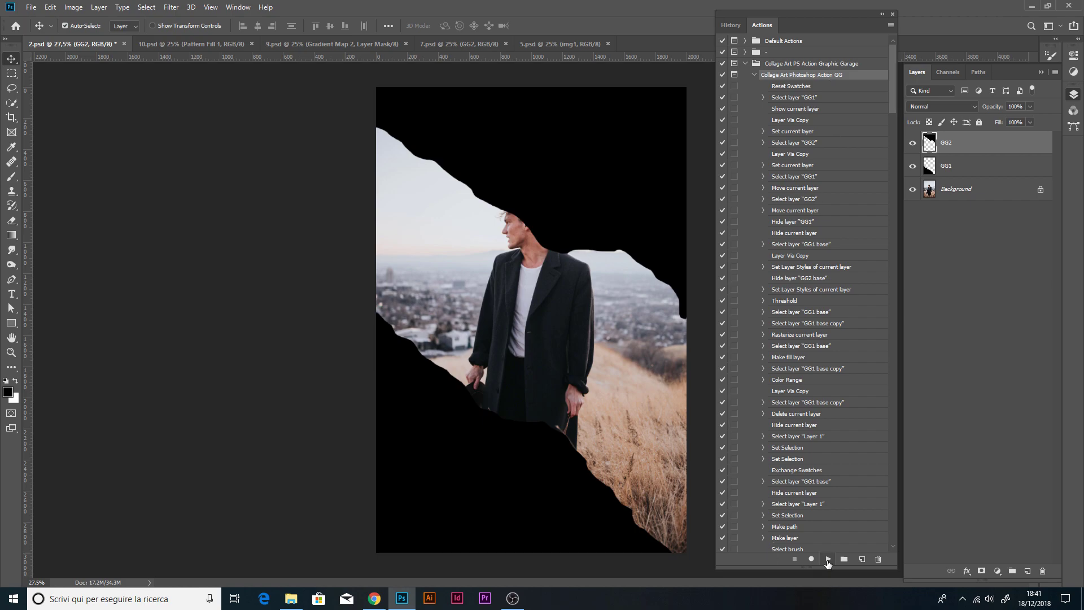
click(828, 559)
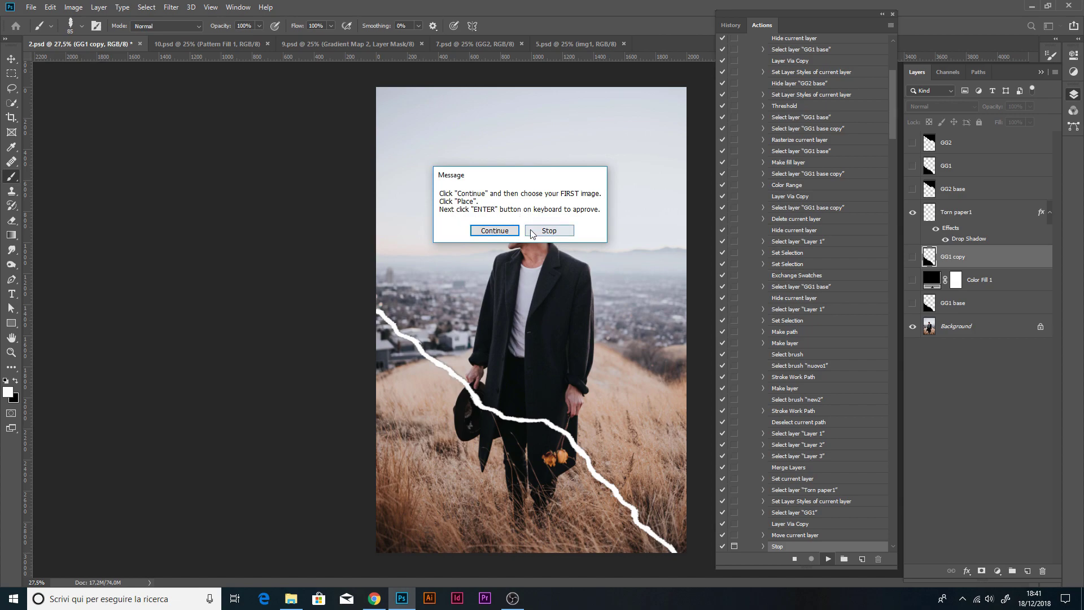
click(495, 231)
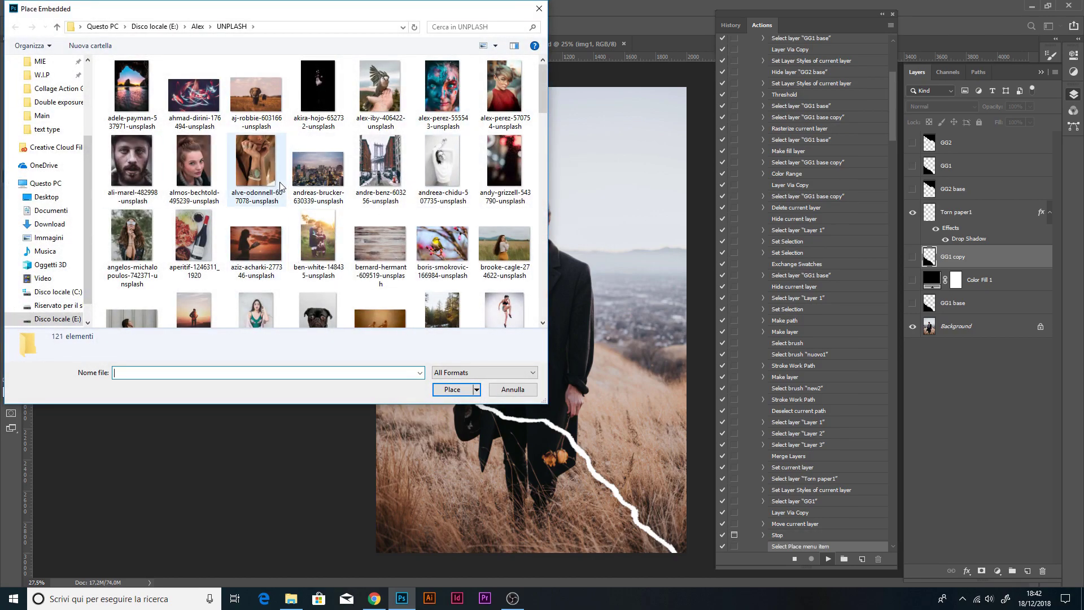
- Place the 487004-unsplash photo of the man in black in the desert from the UNSPLASH folder as the first image
scroll(280, 186, down, 6)
scroll(280, 182, down, 3)
scroll(257, 203, up, 3)
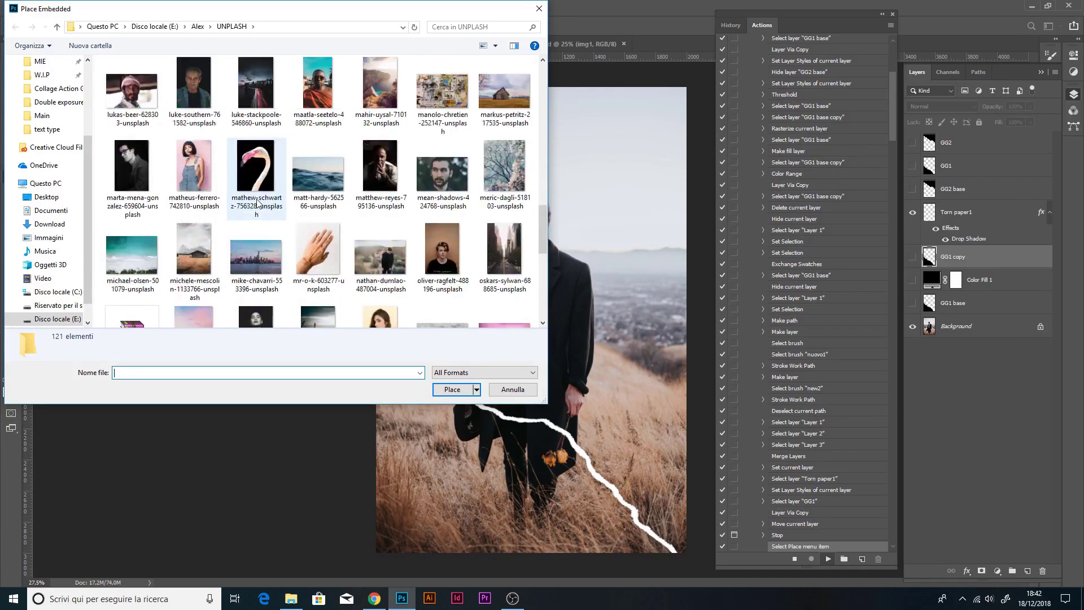
click(379, 282)
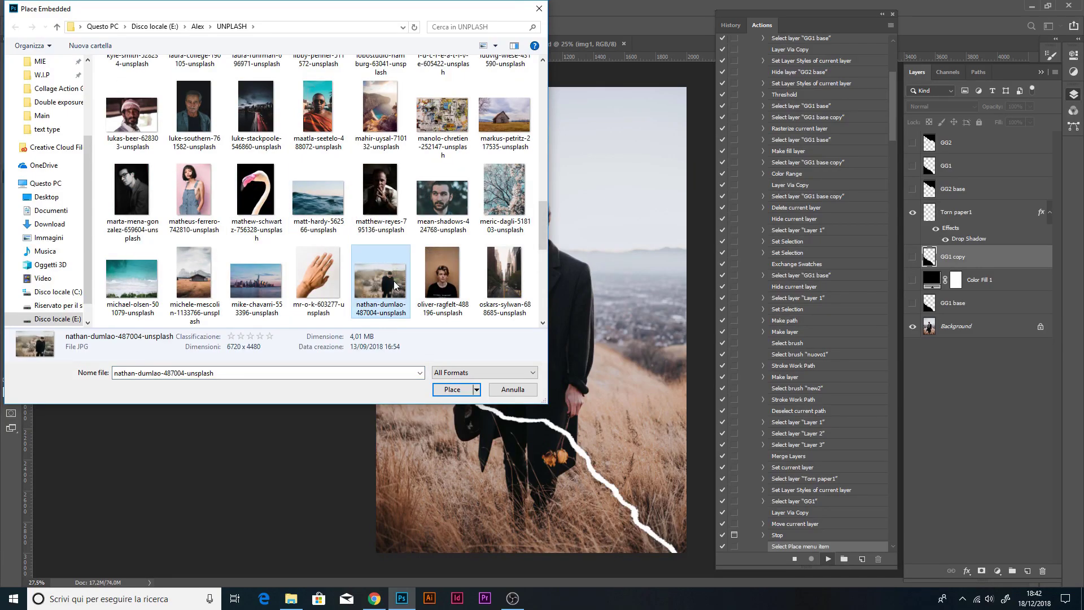
click(458, 390)
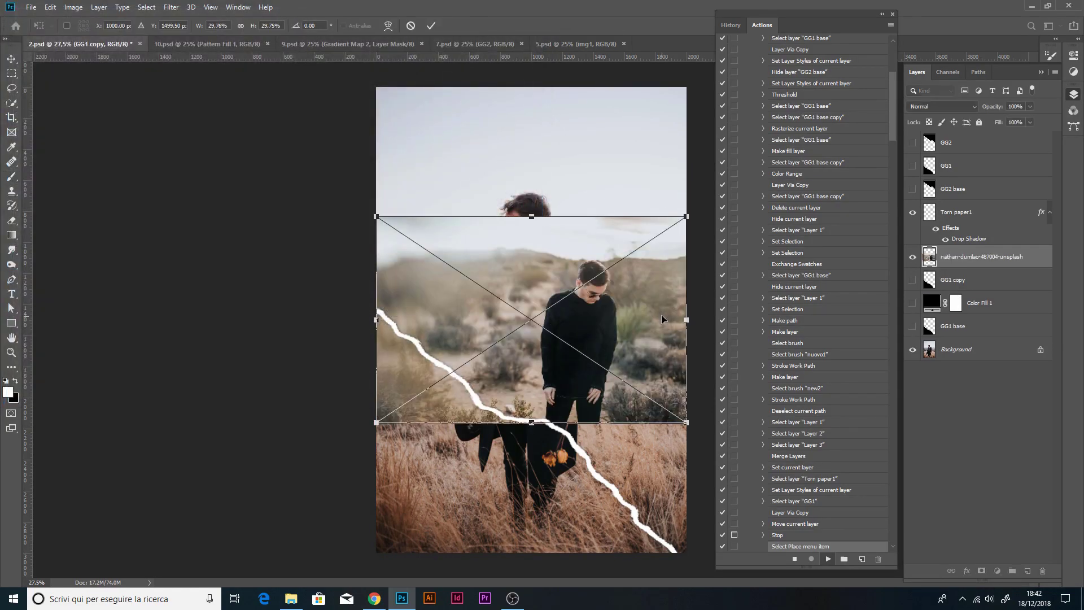
- Move the placed image into the canvas's lower part, scale it to about 53% and rotate it about -1.7°
drag(656, 306, 659, 433)
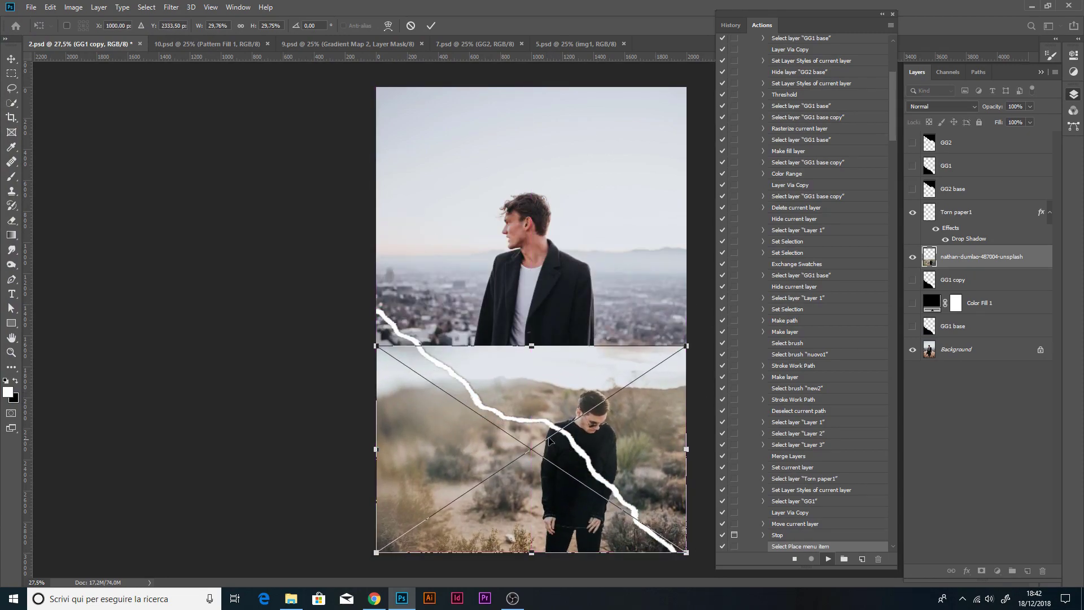
scroll(495, 357, down, 1)
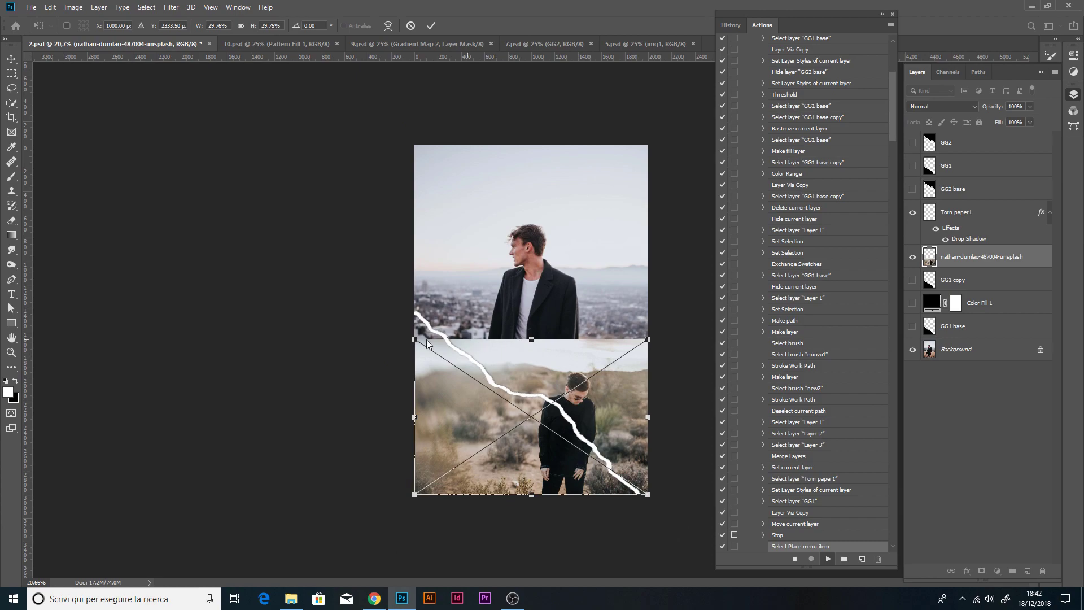
drag(413, 340, 342, 250)
drag(585, 351, 519, 326)
mouse_move(237, 241)
mouse_down()
mouse_move(238, 228)
mouse_move(231, 243)
mouse_up()
- Flip the placed image horizontally and move it right and slightly up so its man stands mid-canvas over the tear
right_click(542, 294)
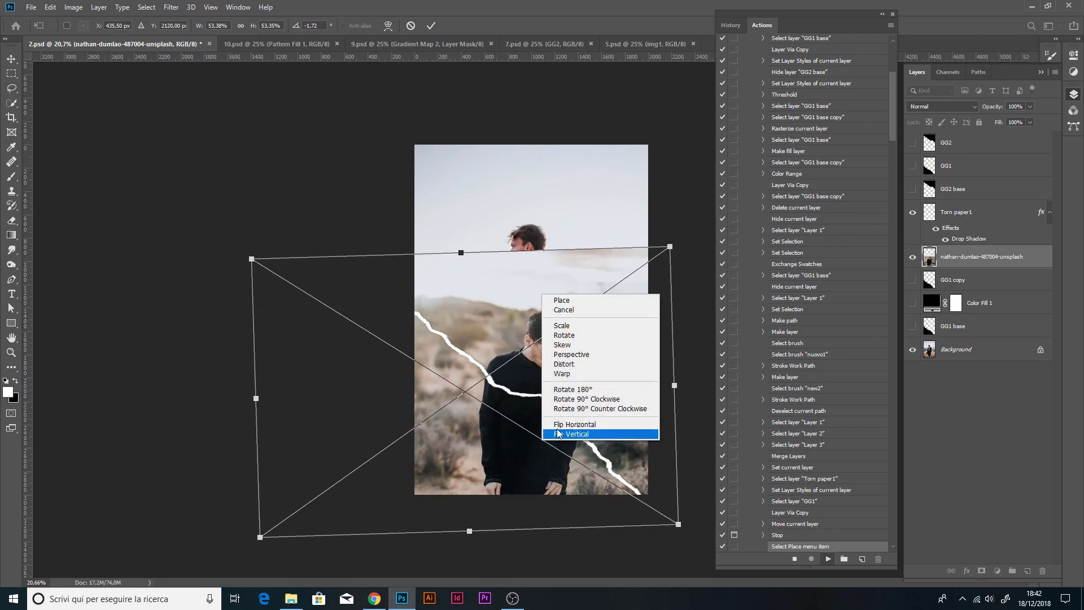
click(600, 428)
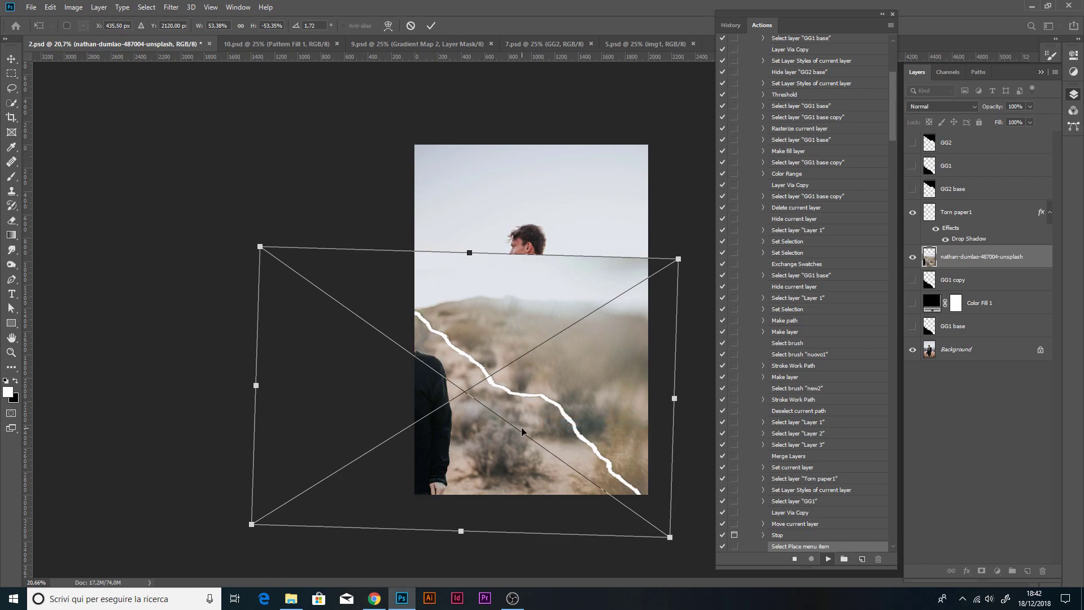
drag(484, 437, 609, 407)
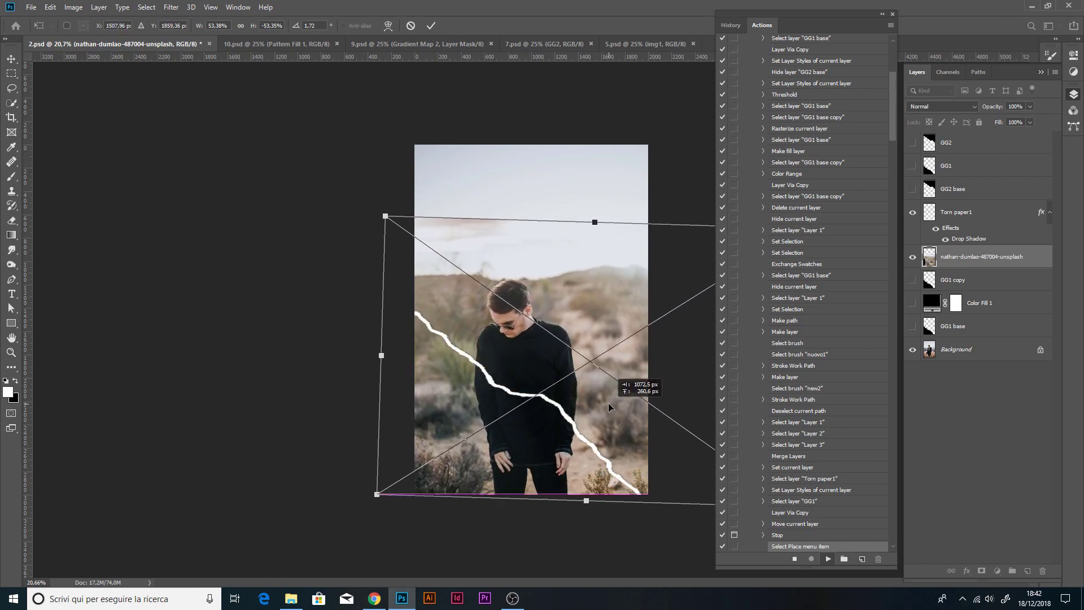
- Enlarge the placed desert photo to about 63%, adjust its position over the lower tear and commit the placement
drag(385, 215, 333, 184)
drag(503, 366, 518, 359)
drag(358, 176, 362, 189)
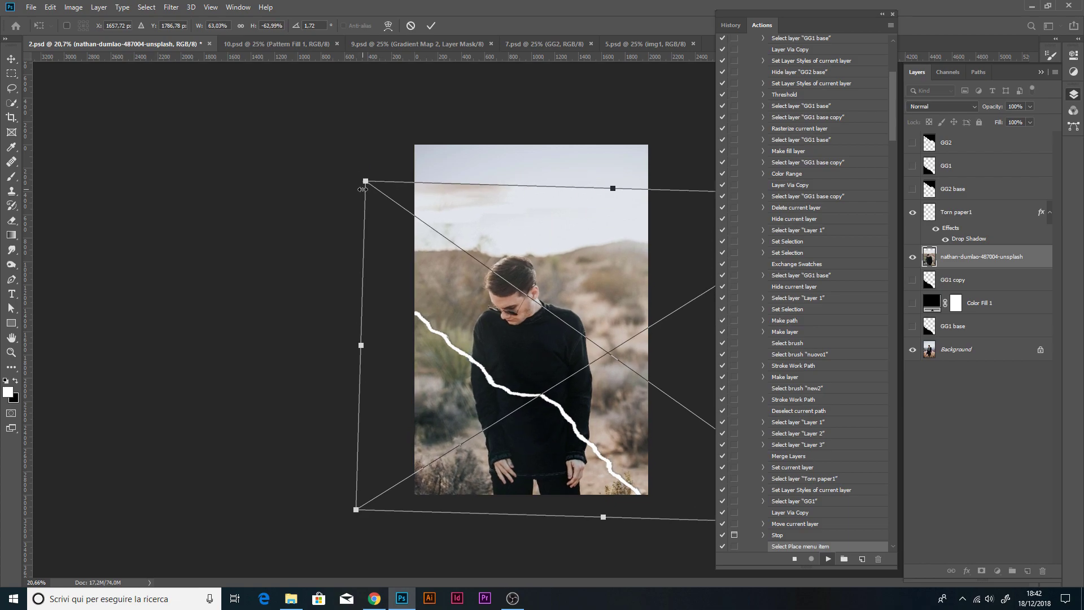
click(432, 26)
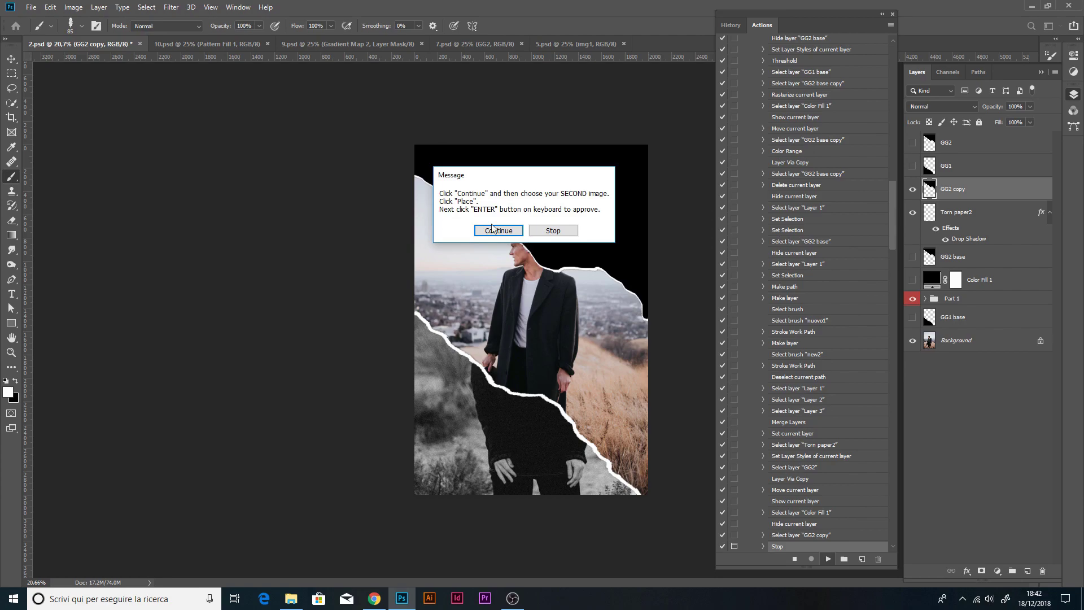
- Continue to the second image and place the 1134218-unsplash photo of the man in a dark coat from the UNSPLASH folder
drag(534, 174, 532, 183)
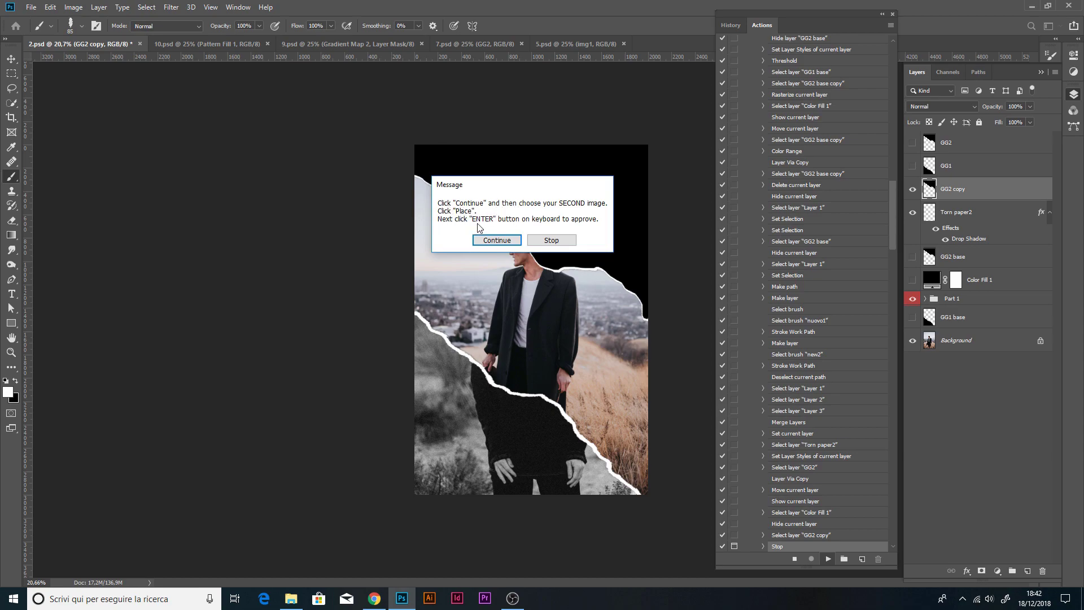
click(509, 239)
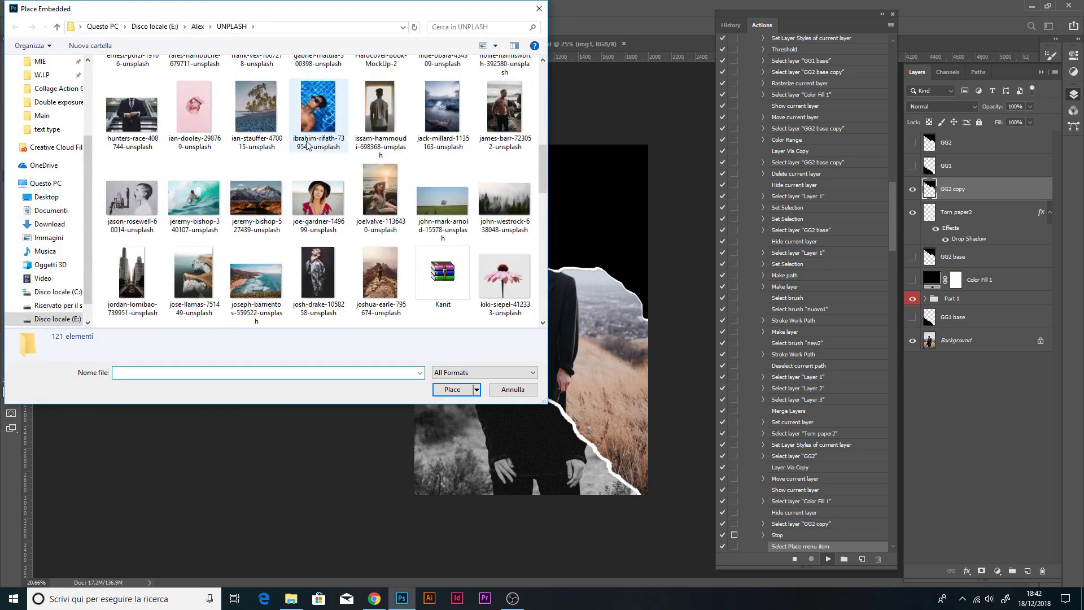
scroll(327, 122, down, 5)
scroll(244, 211, down, 5)
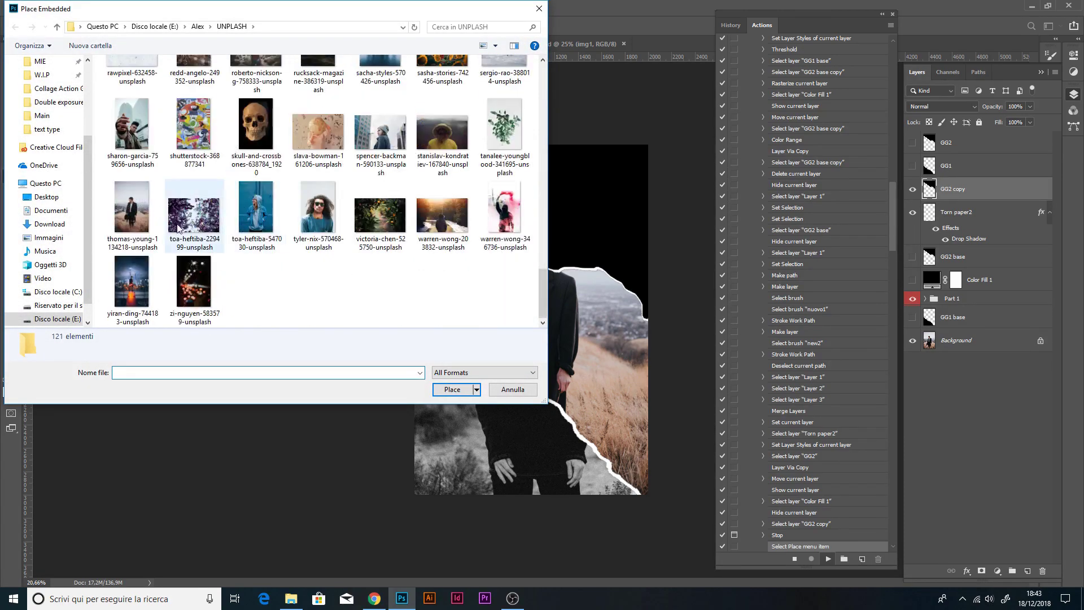
double_click(136, 201)
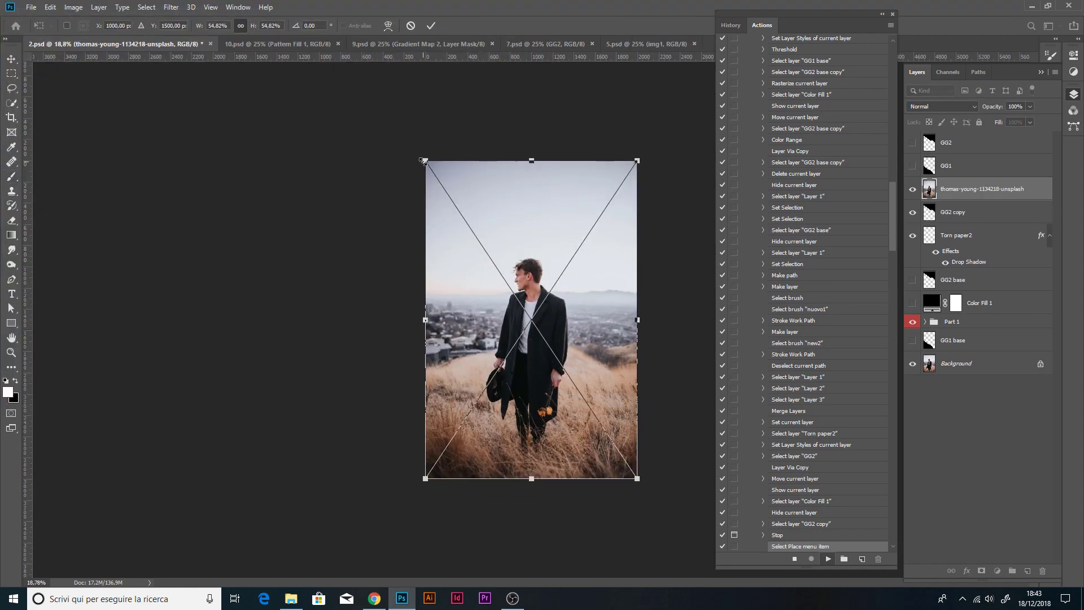
- Scale the second image to about 106%, flip it horizontally, move it up and slightly right, and commit the placement
drag(425, 161, 421, 157)
drag(405, 133, 321, 24)
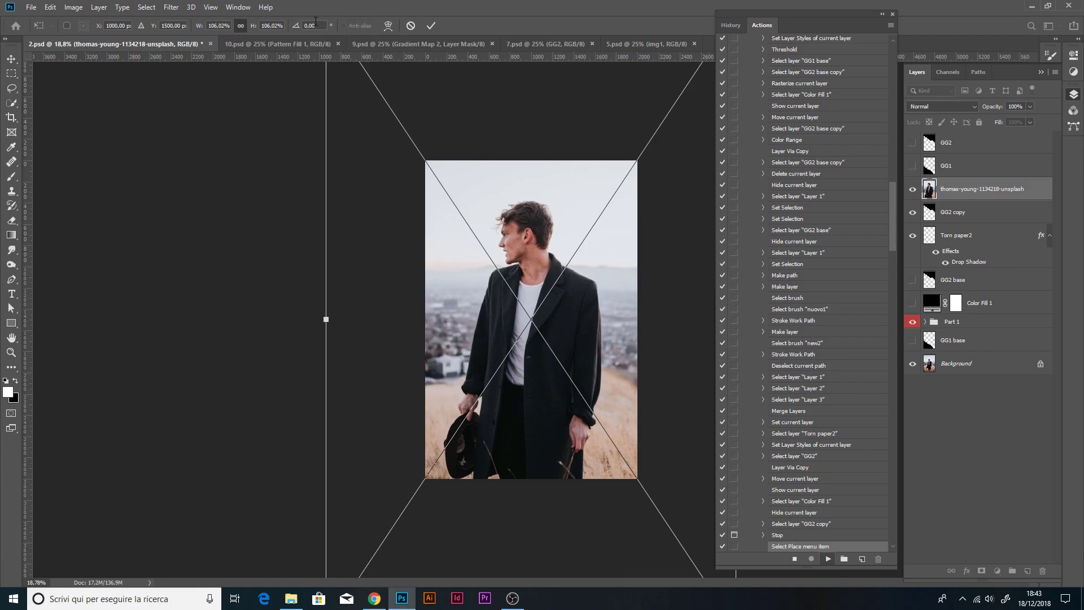
right_click(511, 228)
click(551, 354)
drag(568, 322, 577, 290)
click(432, 26)
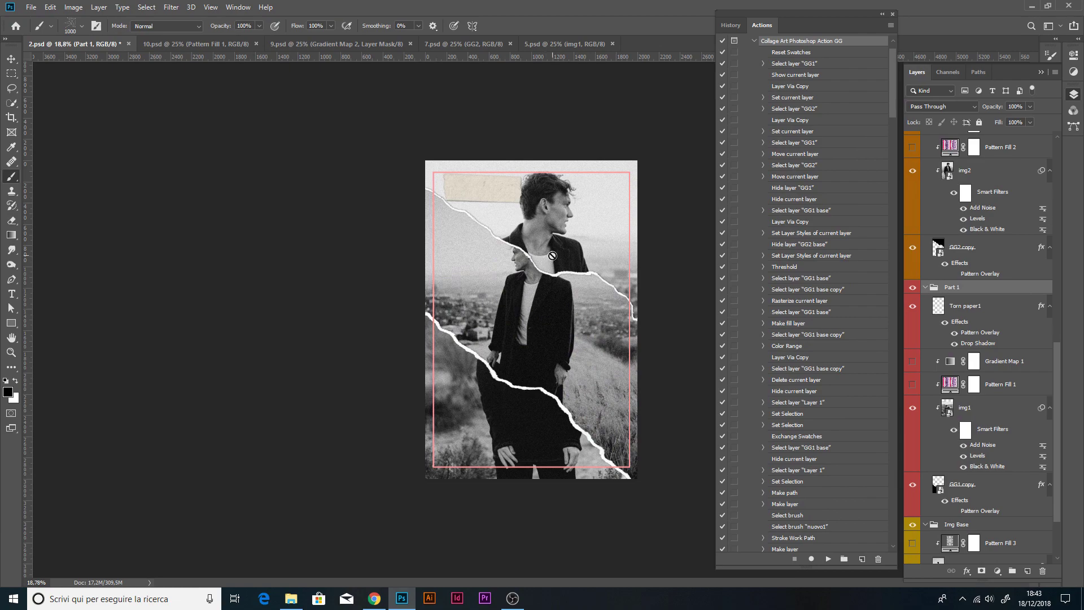
- Examine the generated layer groups and toggle the visibility of img0 and its Black & White and Add Noise smart filters
click(8, 60)
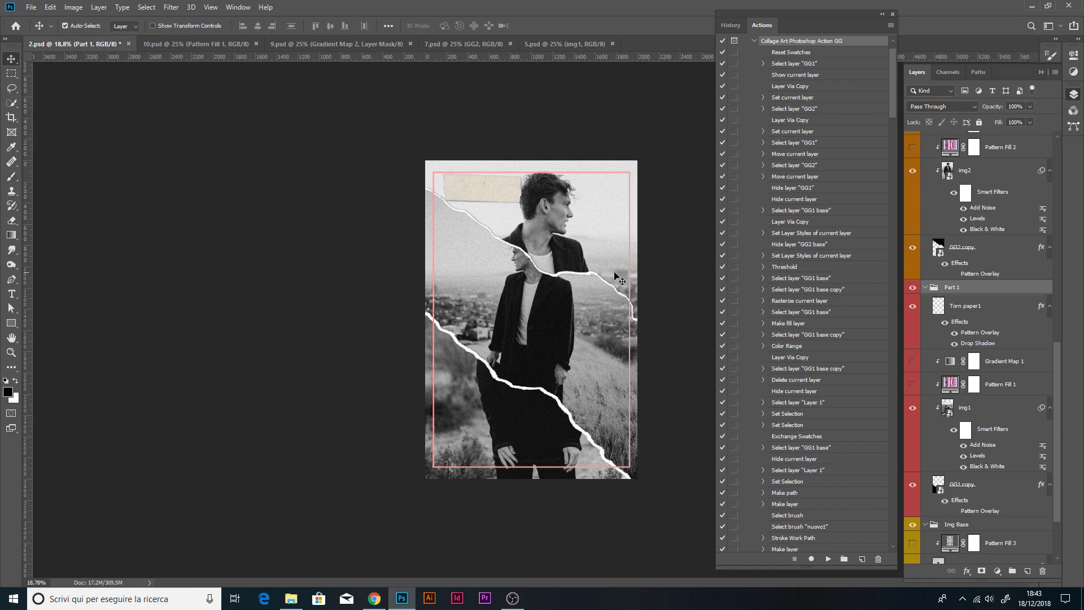
scroll(982, 282, up, 6)
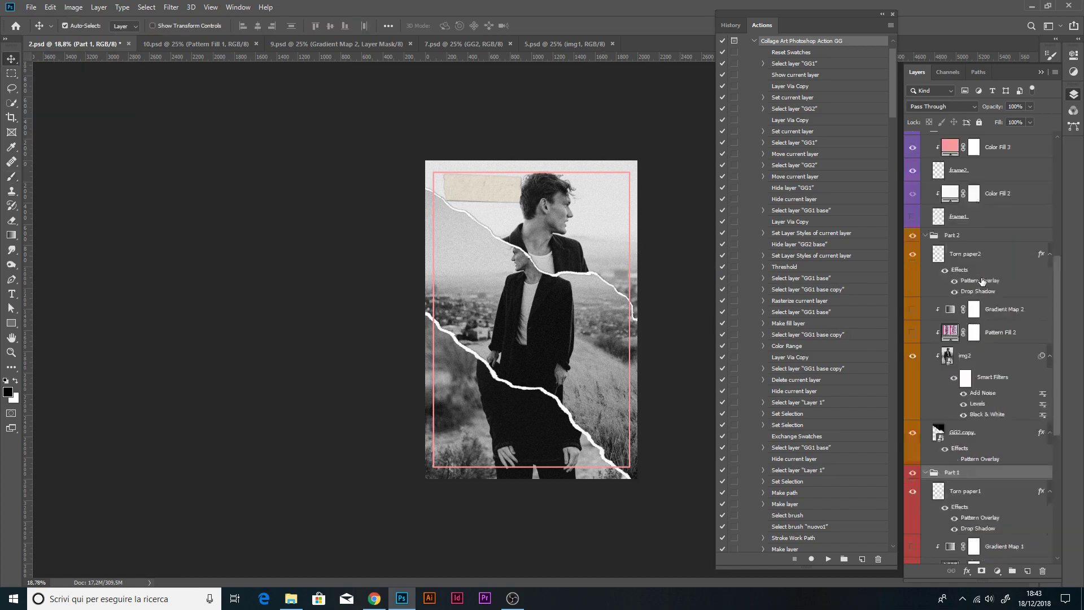
scroll(982, 281, down, 7)
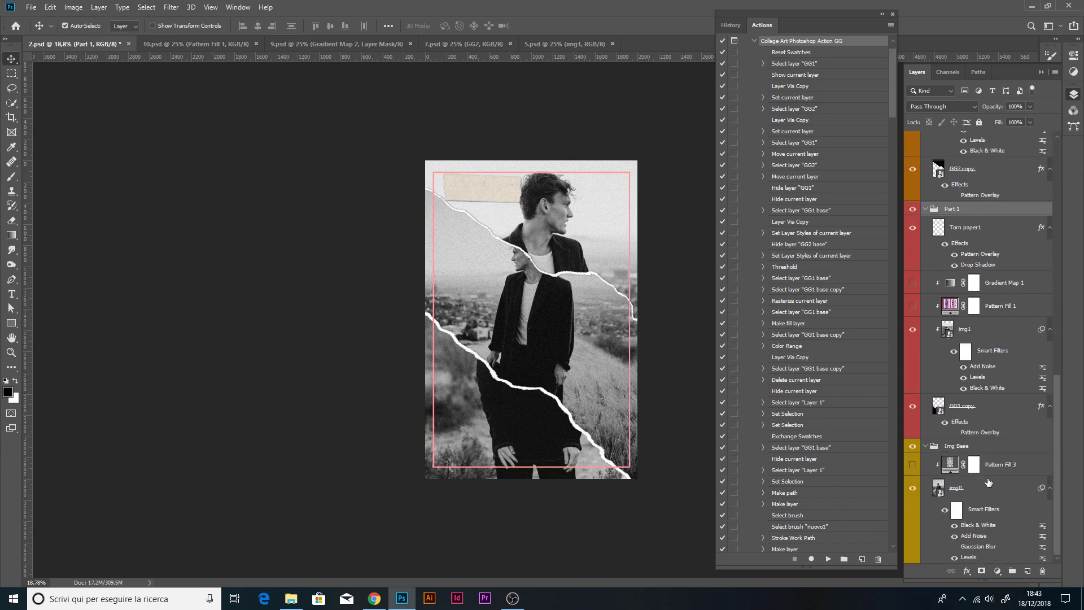
click(978, 495)
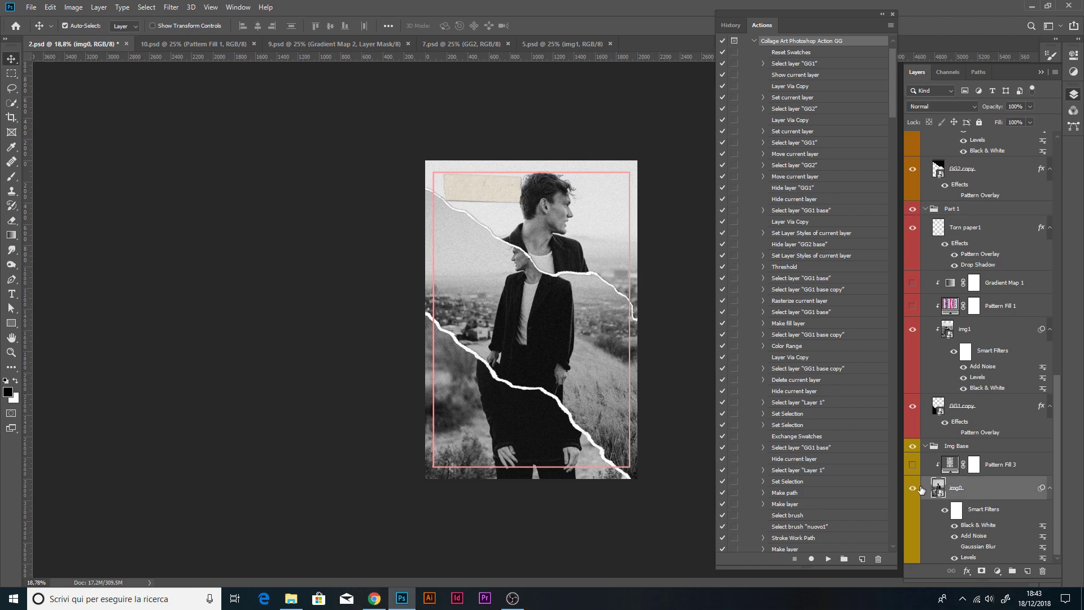
click(913, 489)
click(913, 489)
click(955, 525)
click(954, 538)
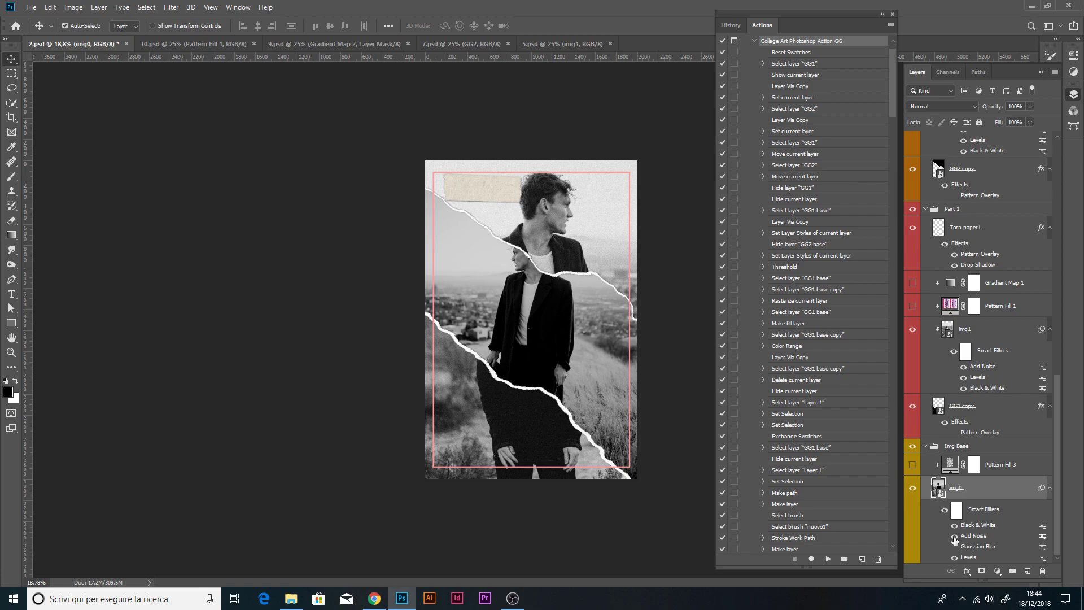
- Try an Add Noise amount of about 20% on the img0 layer and set it back to 15%
double_click(978, 538)
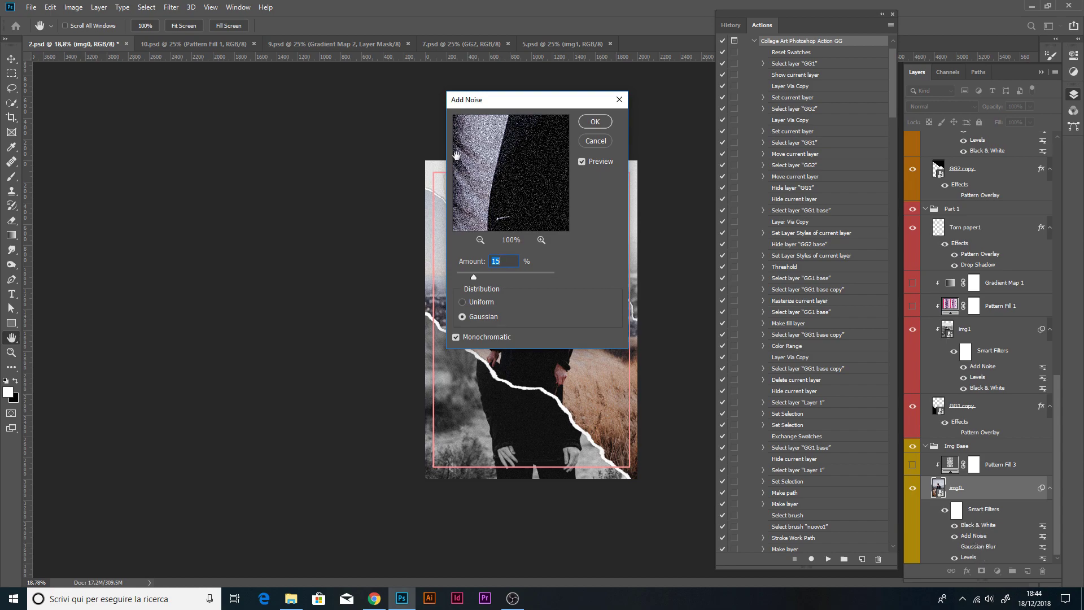
drag(514, 100, 387, 155)
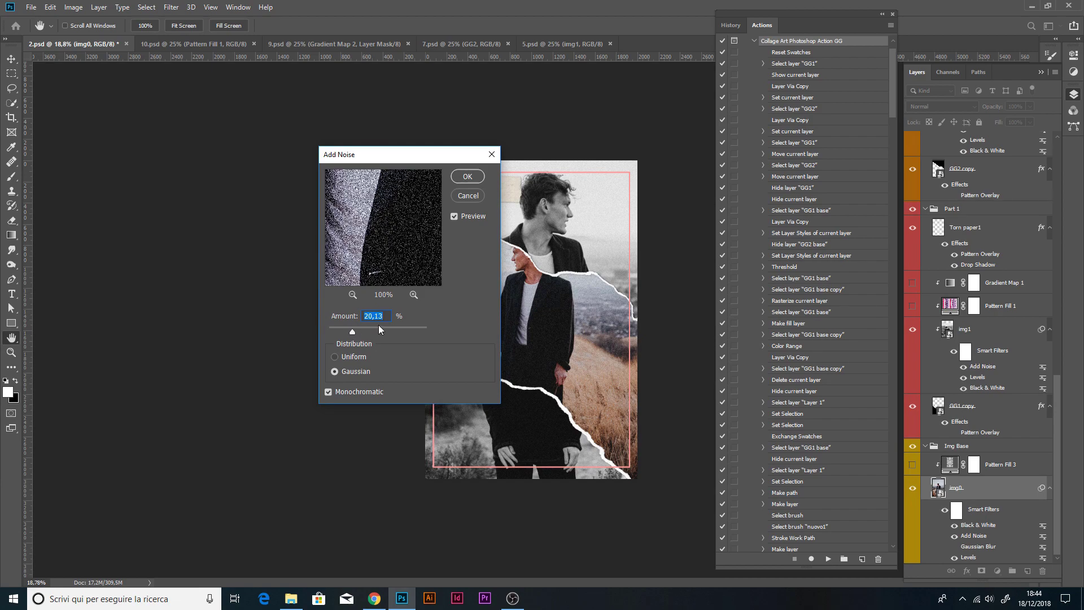
text(15)
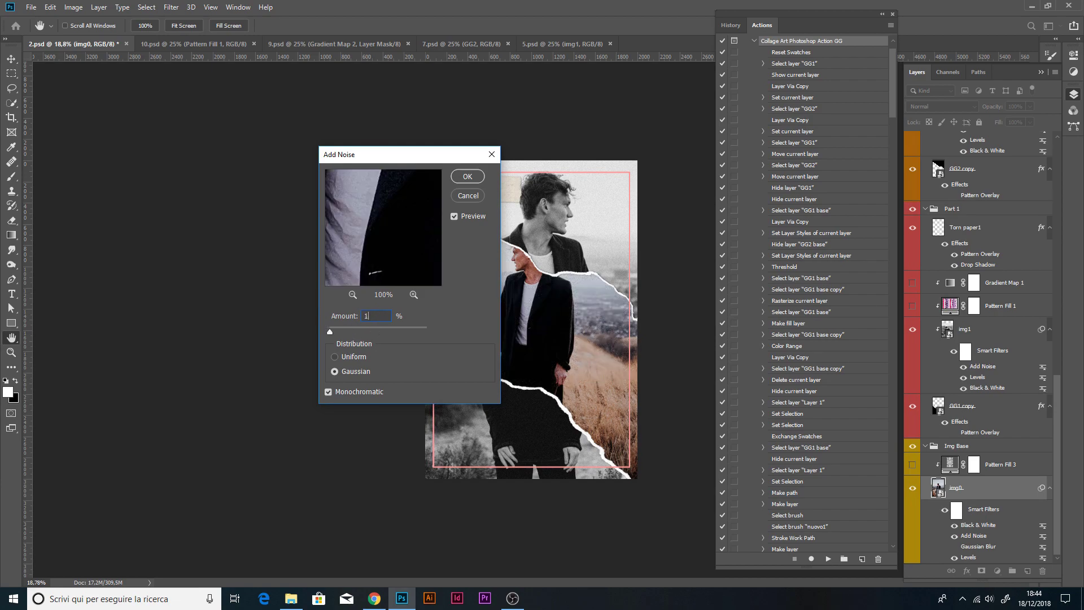
click(478, 178)
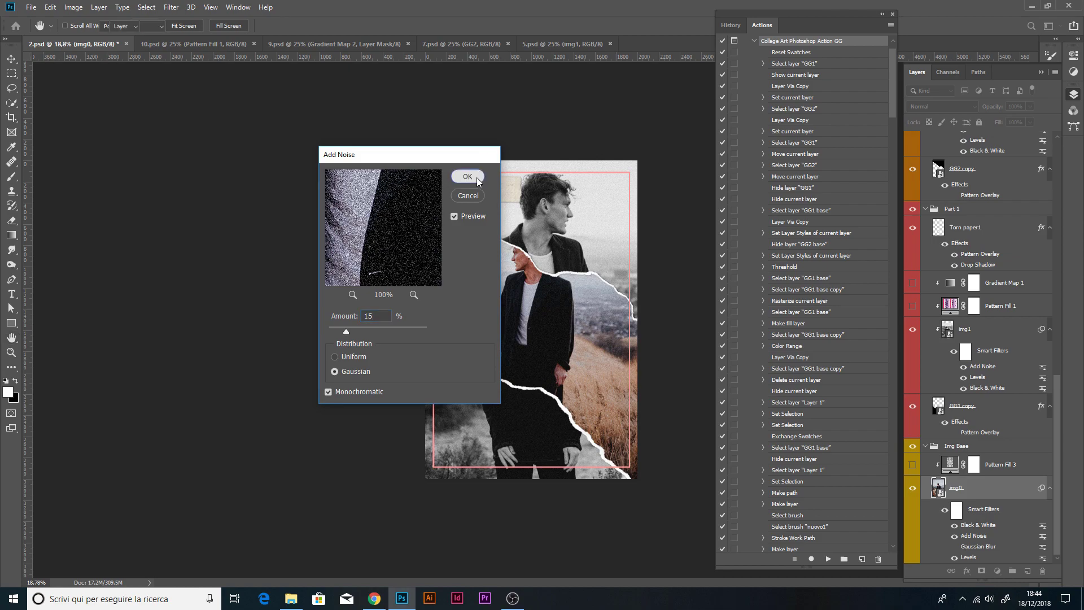
- In img0's smart filters, disable Black & White and enable Gaussian Blur with a radius of 5.8 pixels
click(955, 525)
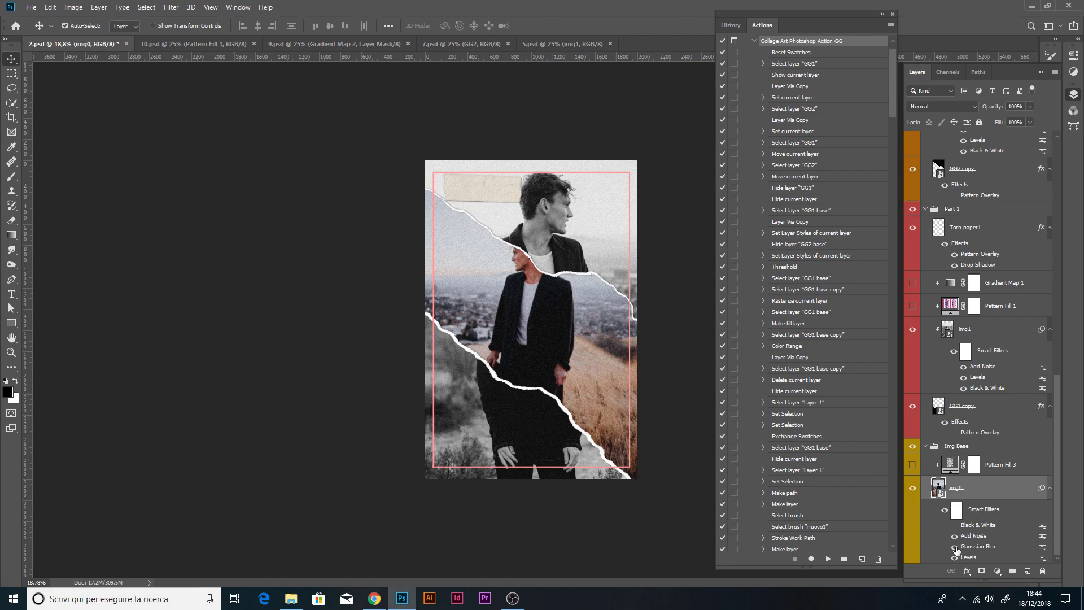
double_click(977, 547)
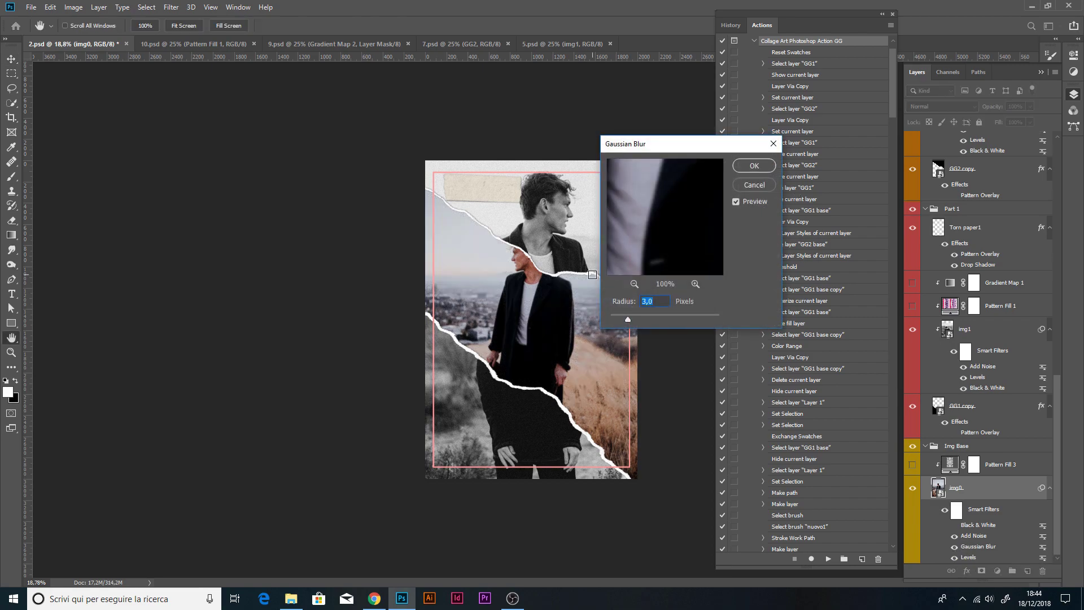
mouse_move(631, 321)
mouse_down()
mouse_move(673, 323)
mouse_move(642, 320)
mouse_up()
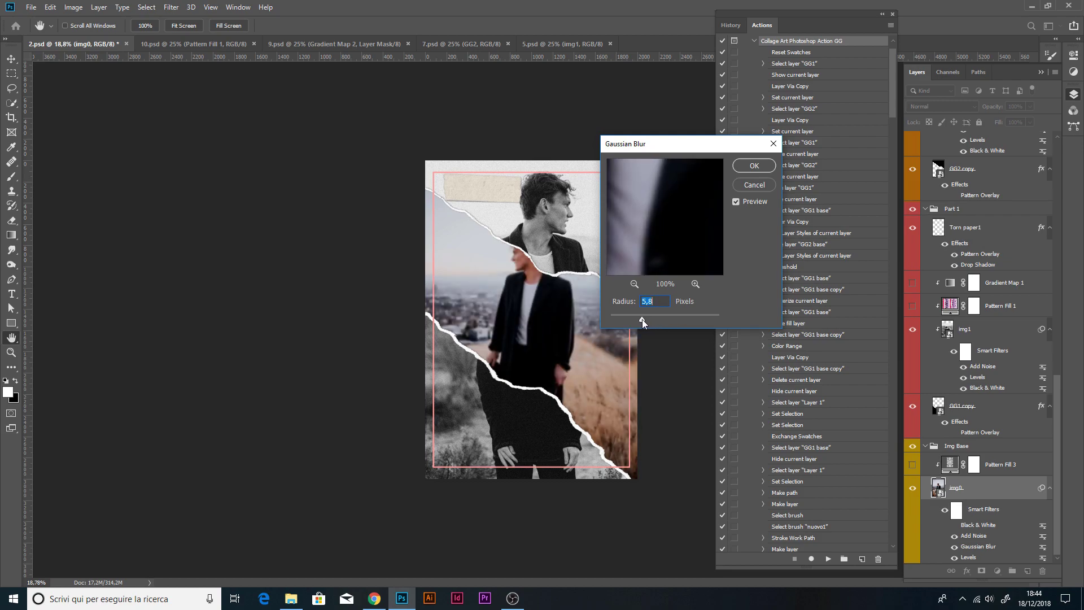
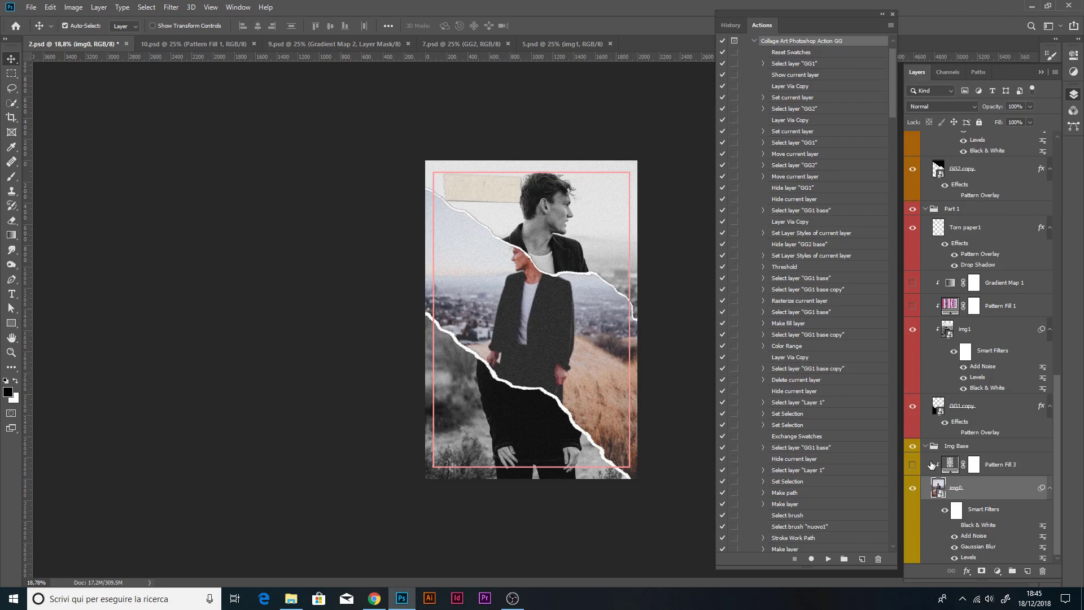
- Show the Pattern Fill 3 layer in the Img Base group
click(1005, 465)
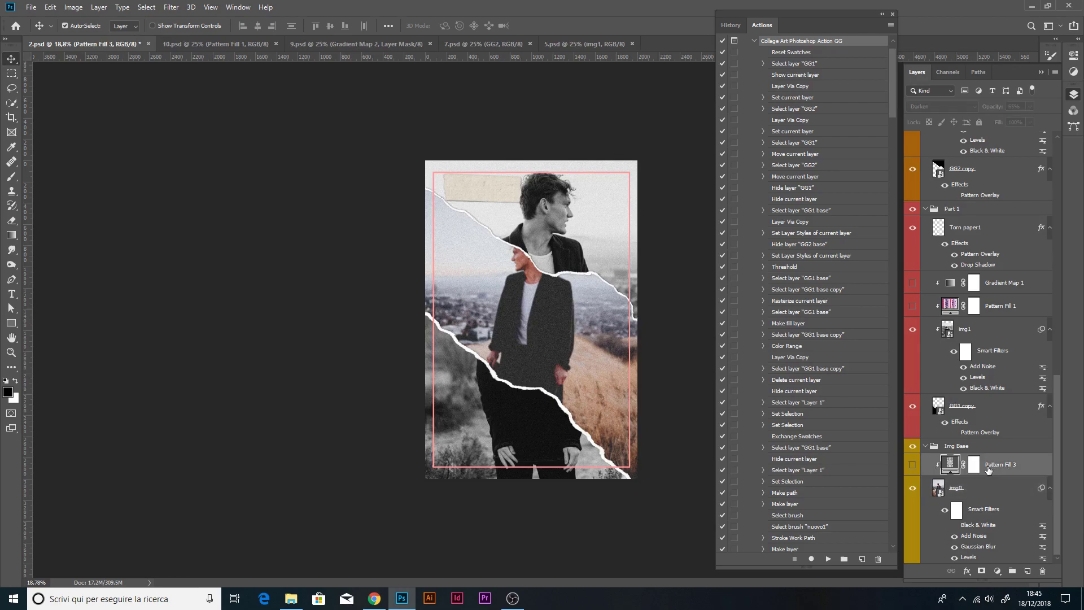
click(912, 466)
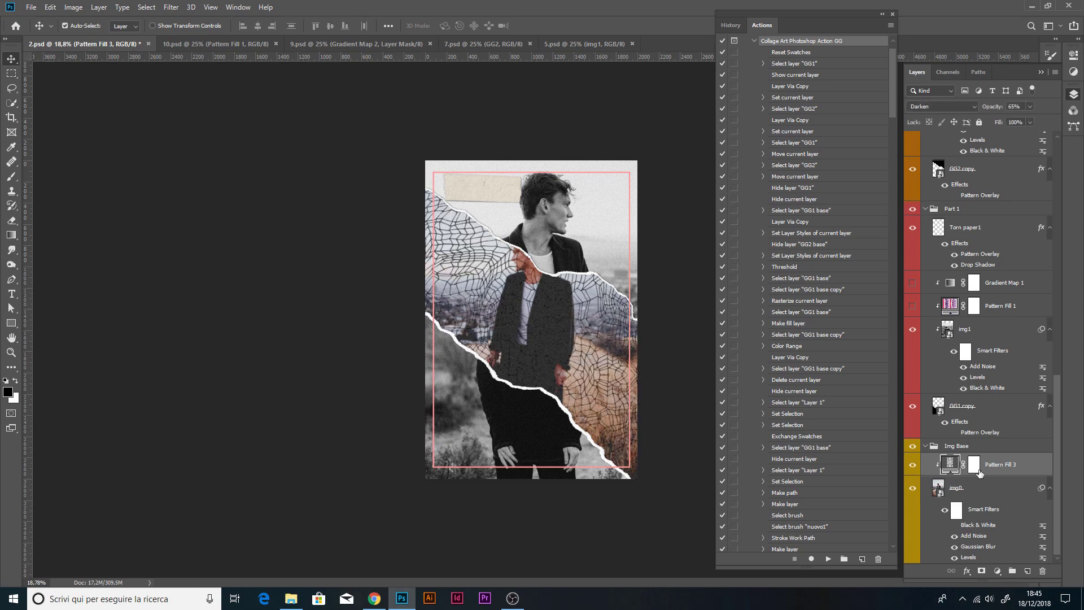
scroll(582, 328, up, 3)
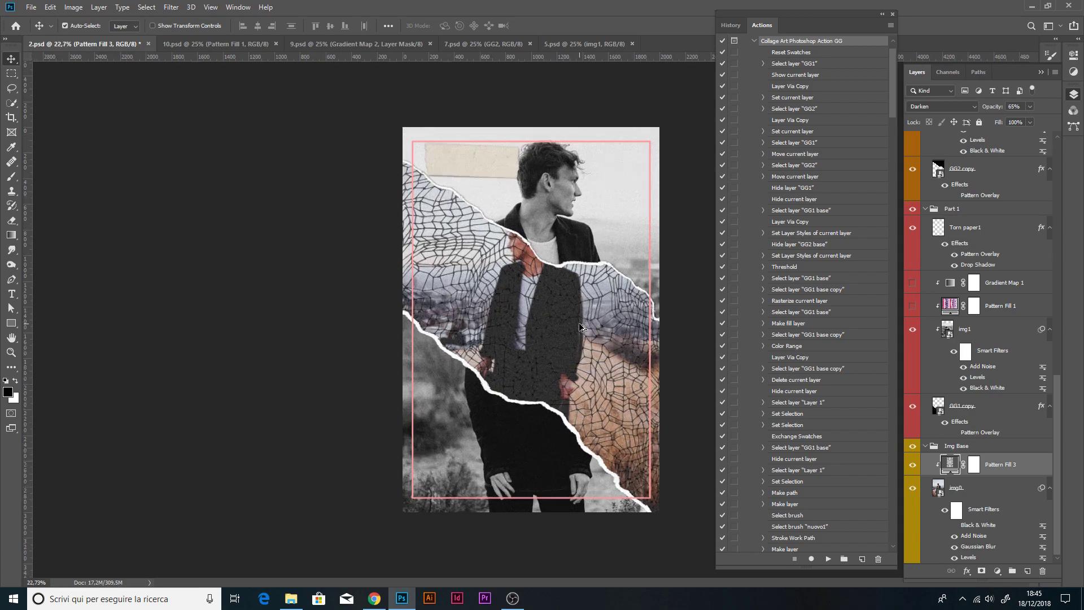
scroll(581, 327, down, 1)
- Try several patterns for Pattern Fill 3, including the pink, collage and newspaper ones, and choose the handwriting pattern
double_click(954, 465)
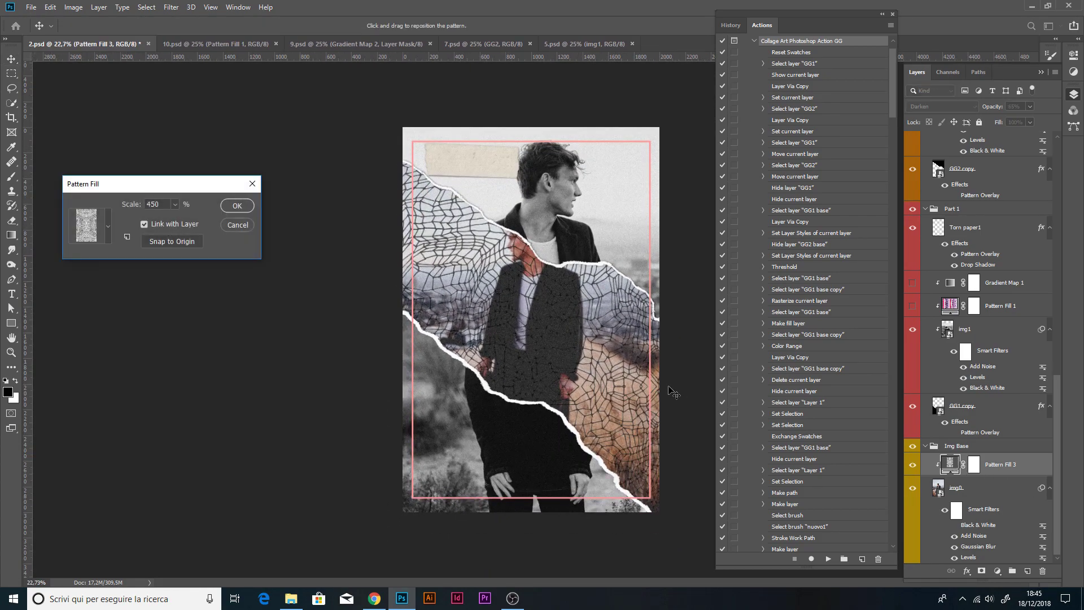
click(108, 223)
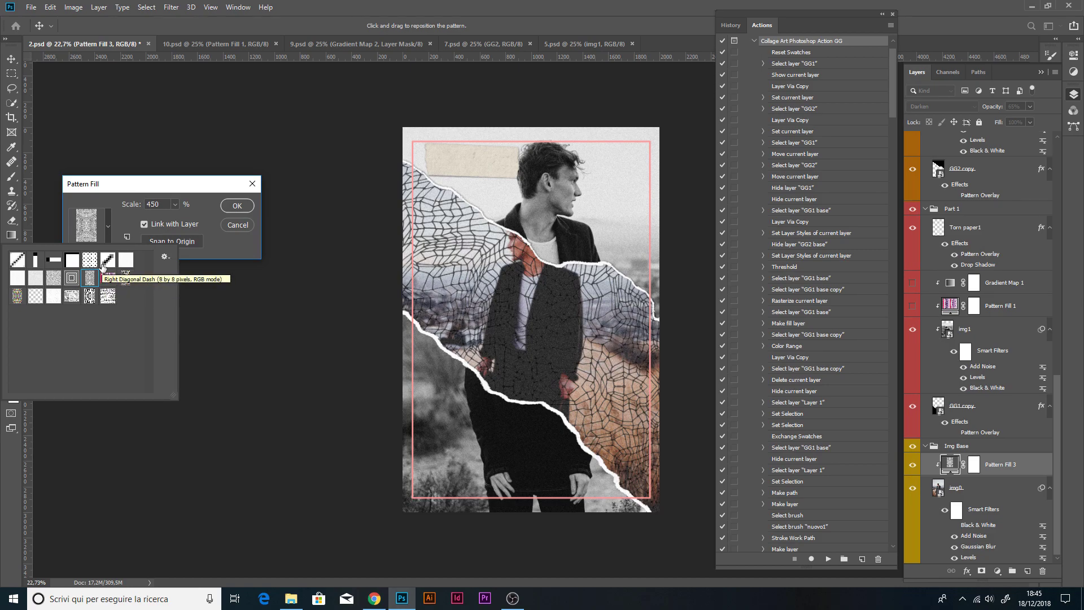
click(110, 280)
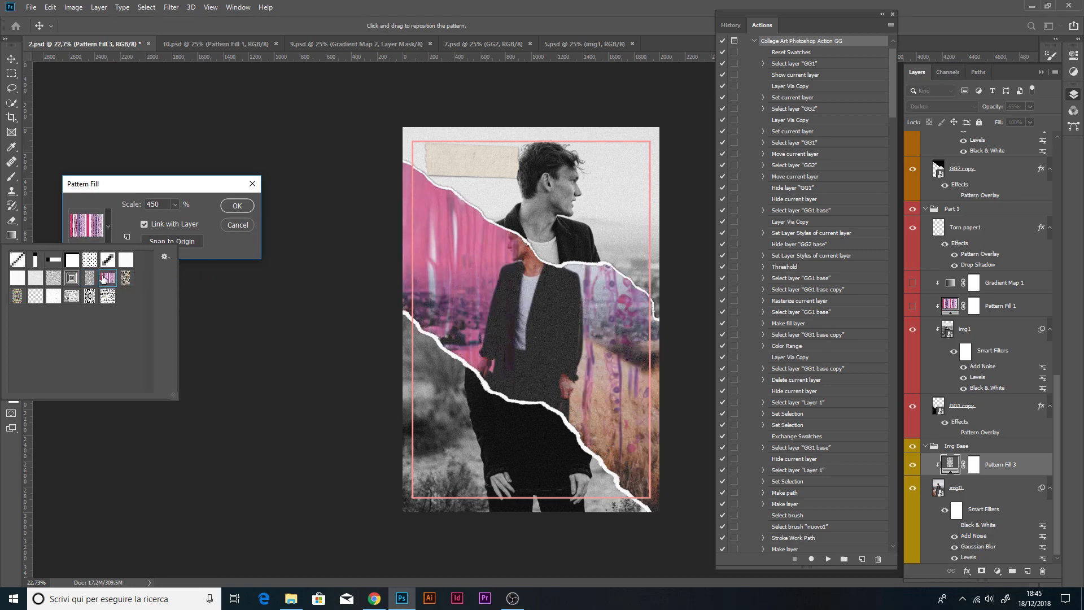
click(125, 278)
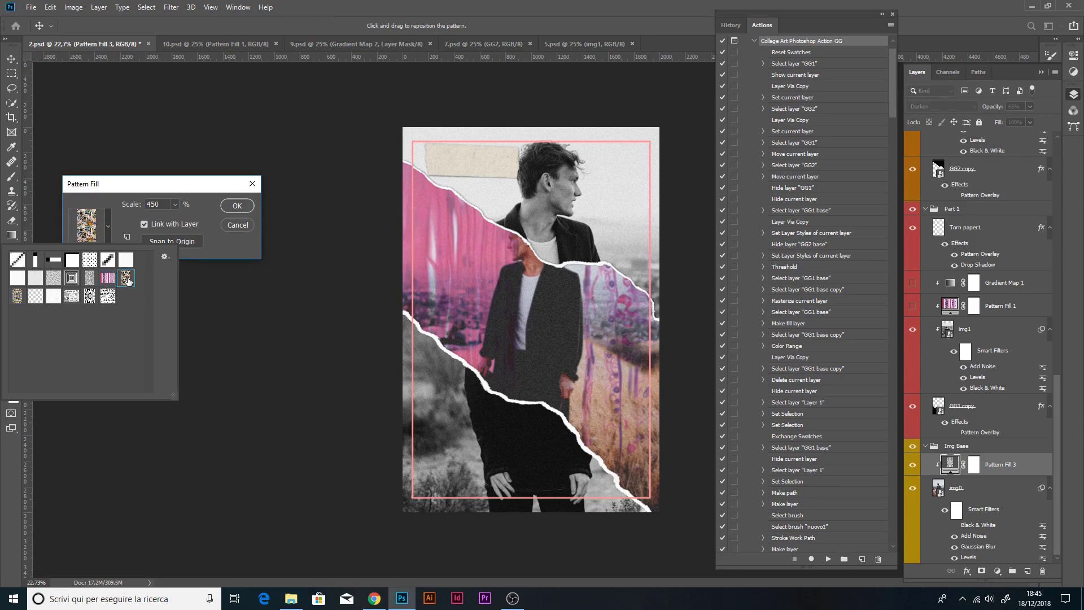
click(19, 301)
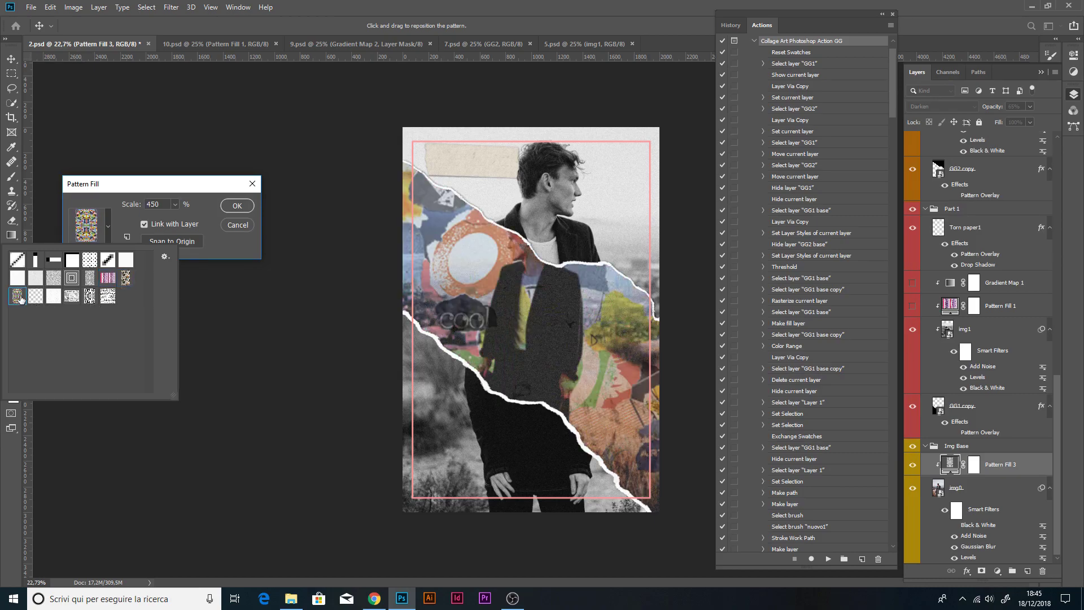
click(55, 298)
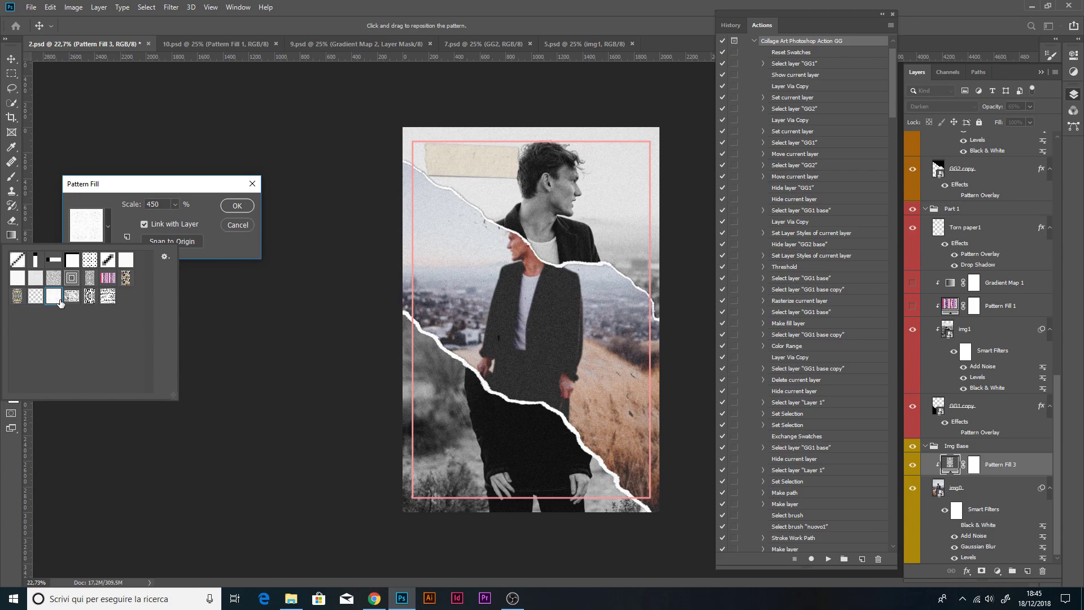
click(70, 298)
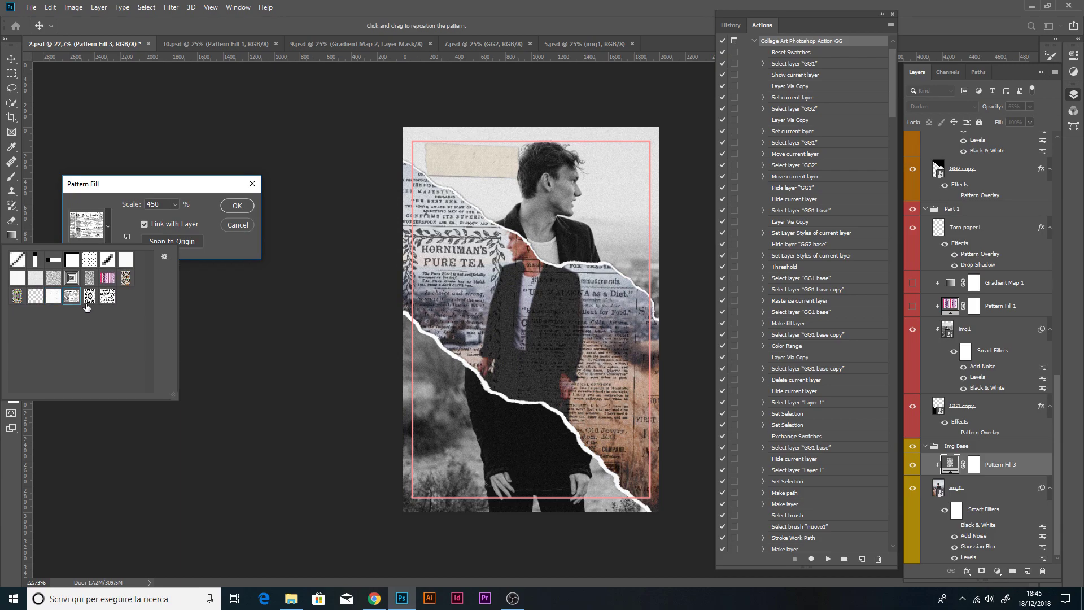
click(89, 297)
click(109, 298)
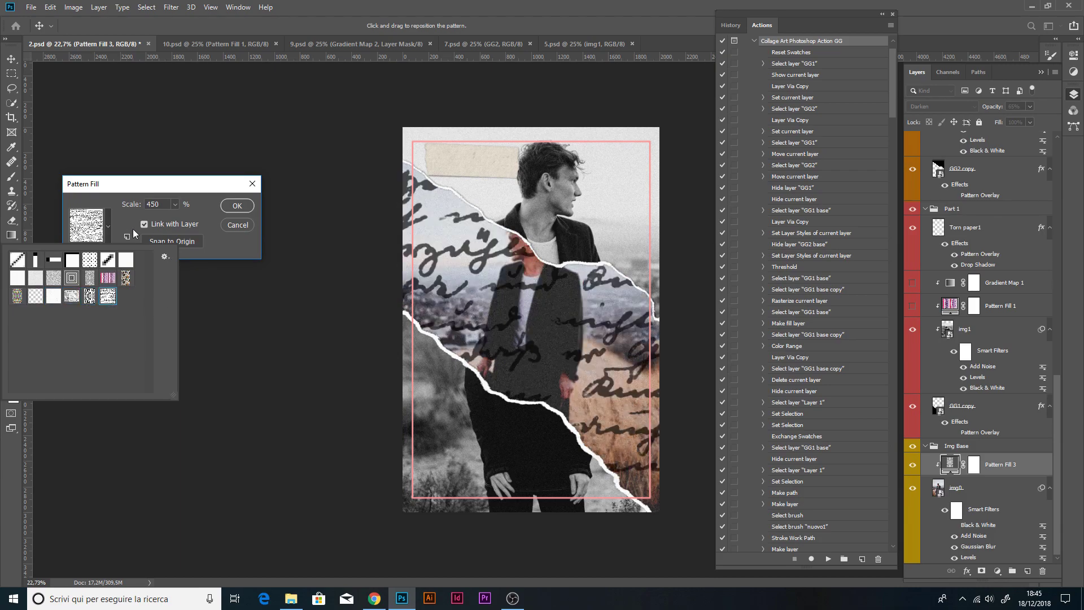
- Set the scale of Pattern Fill 3's handwriting pattern to 250%
click(109, 225)
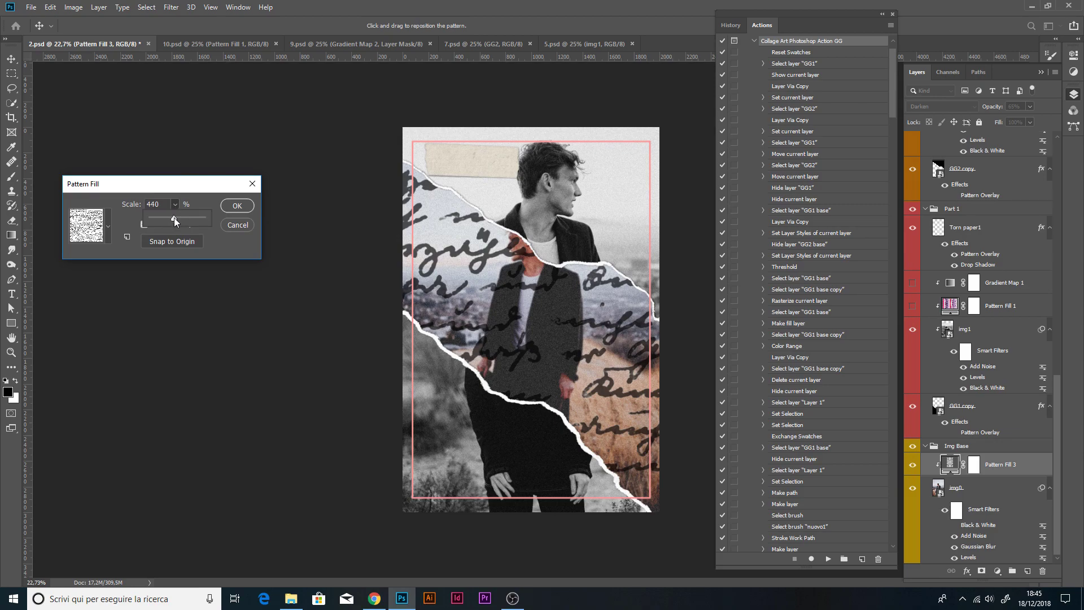
click(163, 205)
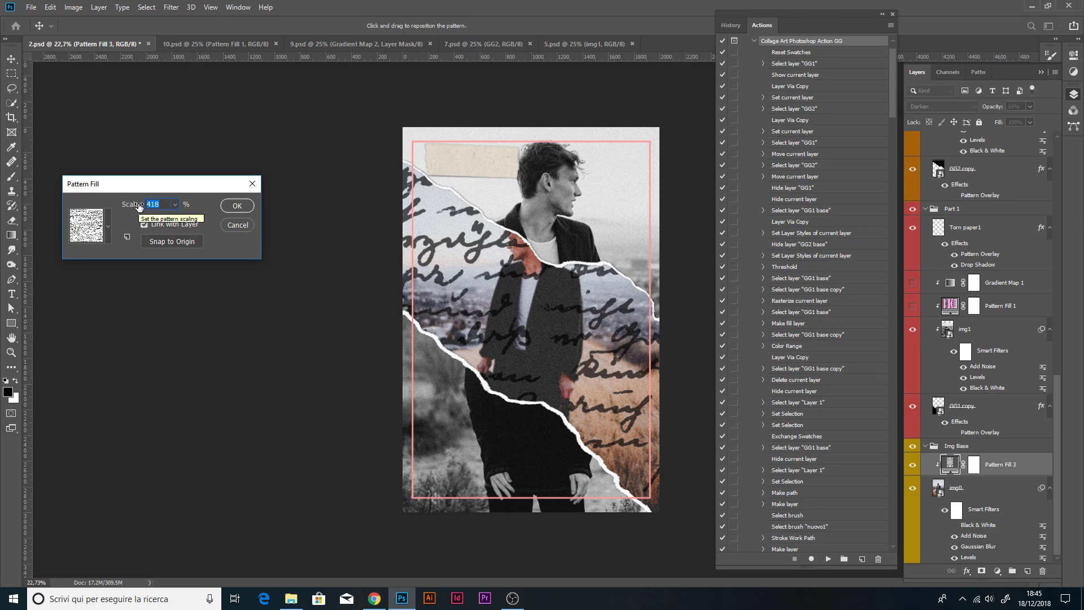
text(250)
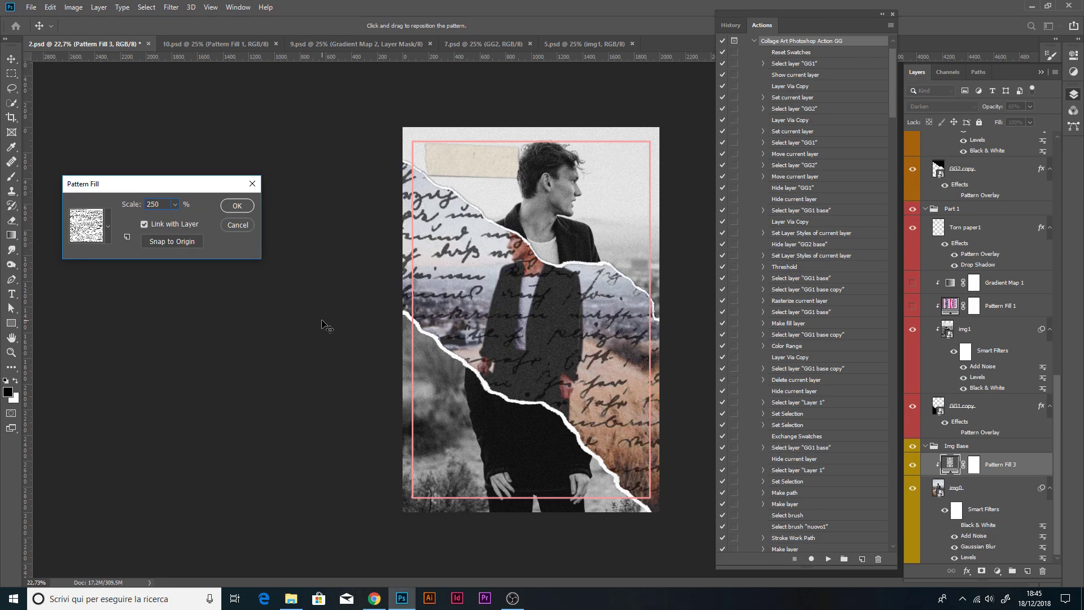
- Set the scale of Pattern Fill 3's handwriting pattern to 200% and apply the fill
double_click(149, 205)
text(200)
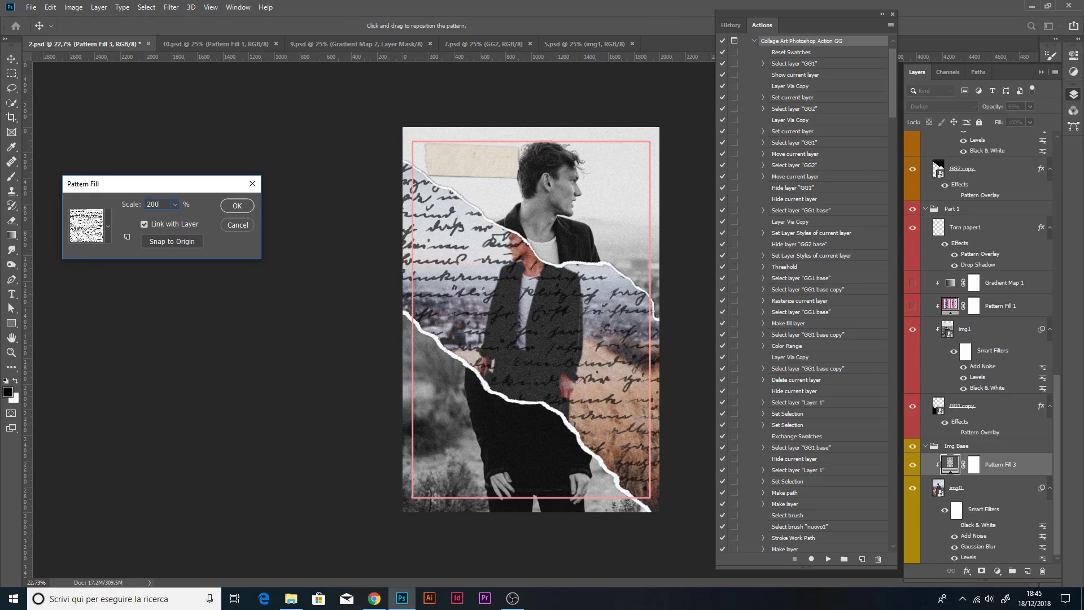
click(237, 205)
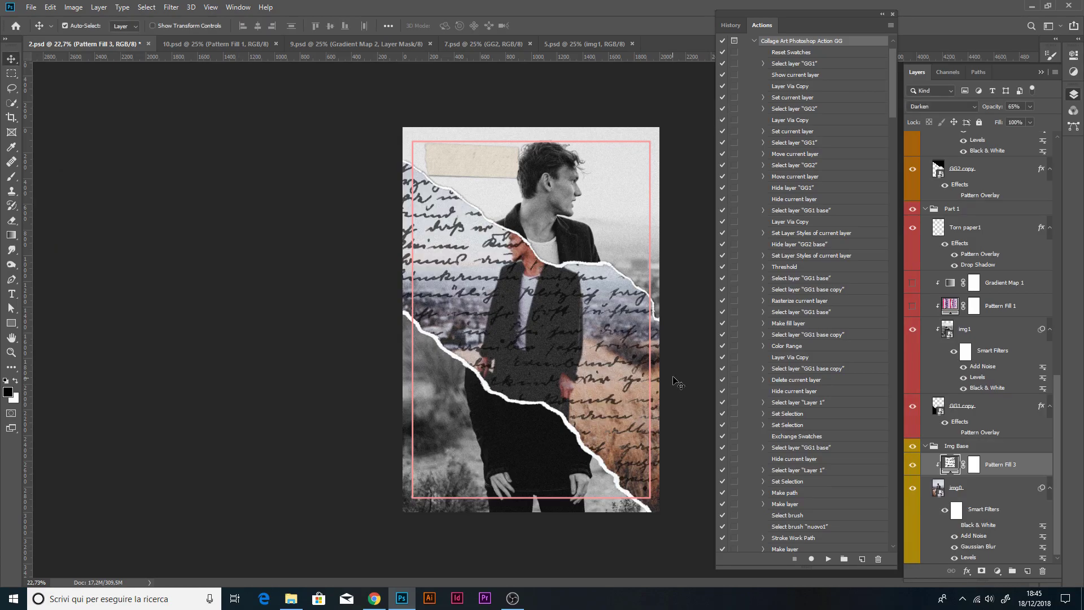
- Briefly hide and restore the GG1 copy and img1 layers, and try img1 without its Add Noise filter
scroll(936, 460, up, 2)
click(913, 452)
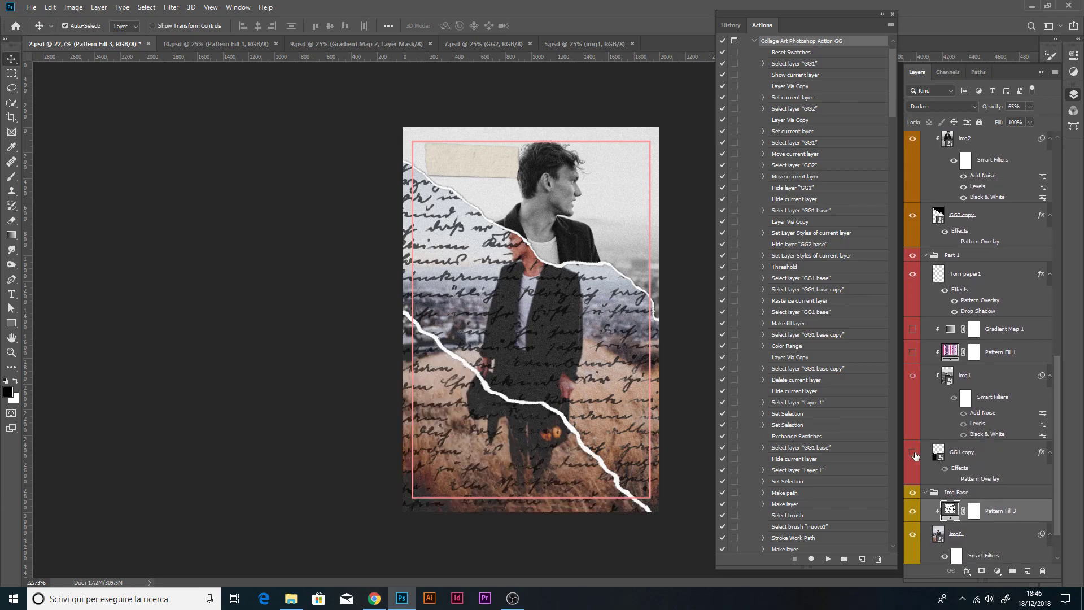
click(913, 452)
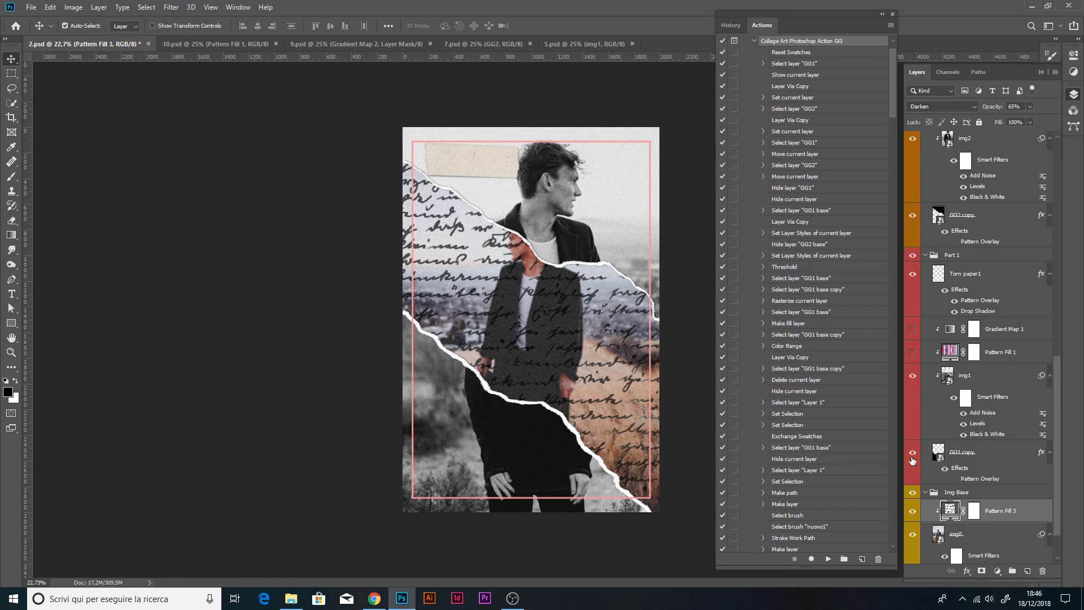
click(912, 376)
click(912, 376)
click(963, 413)
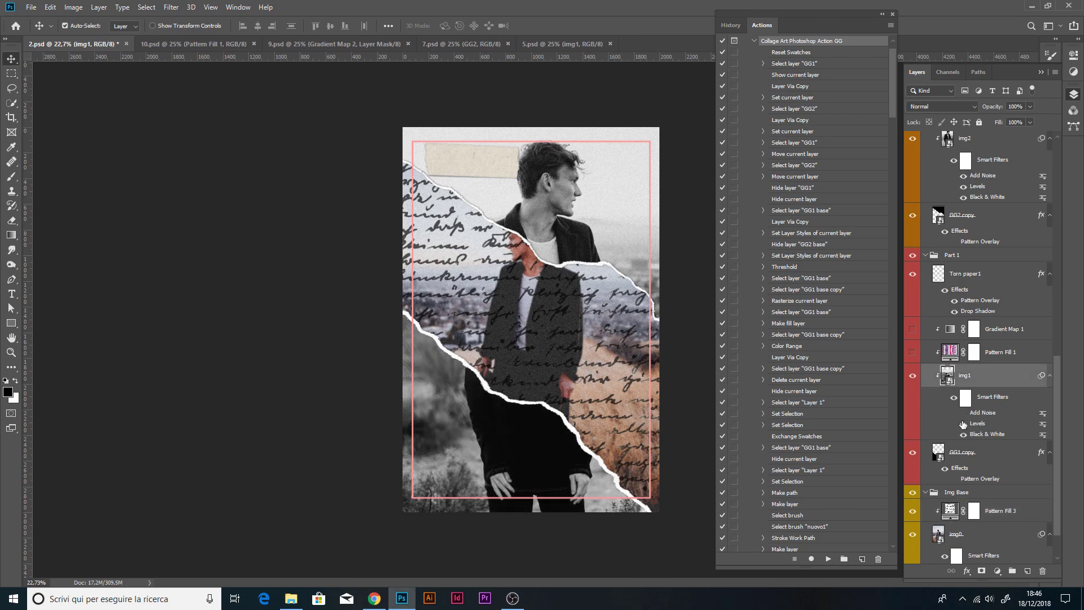
key(ctrl+z)
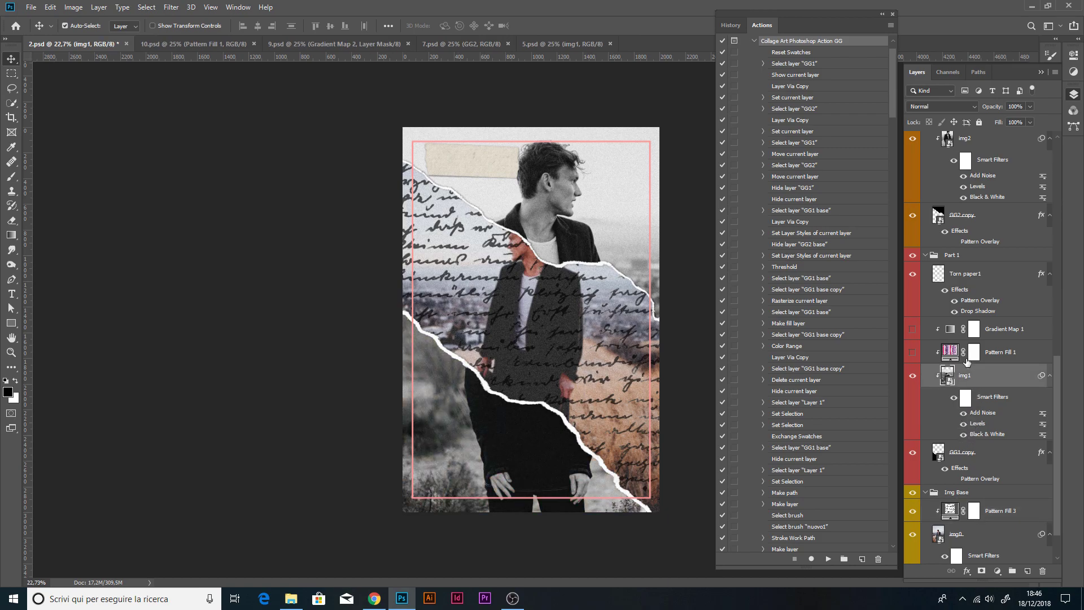
- Compare the Part 1 group with and without Pattern Fill 1, and leave that layer shown
click(912, 354)
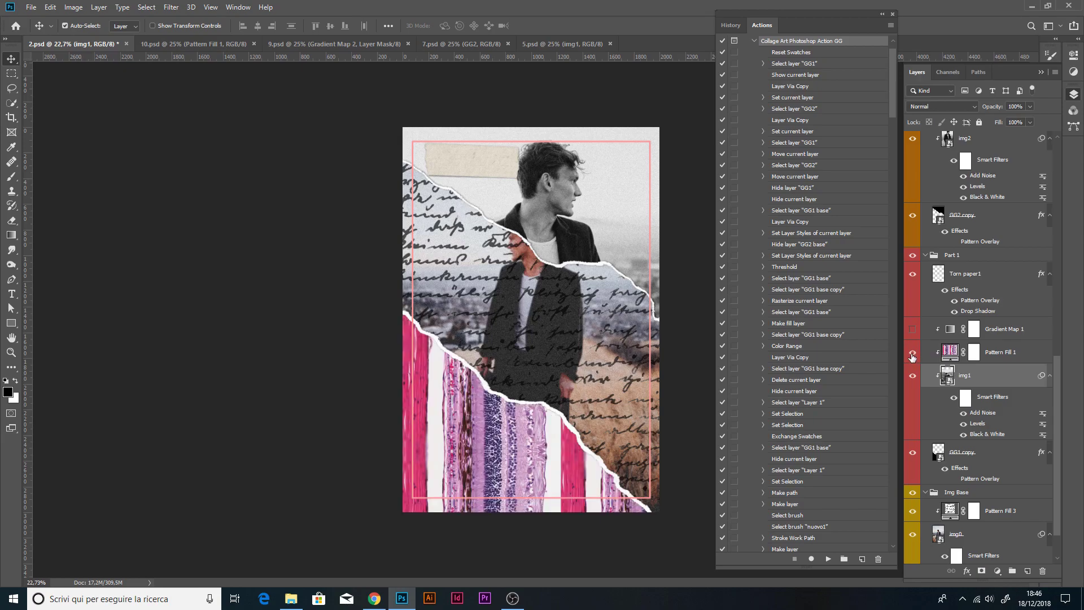
click(912, 354)
click(912, 354)
click(912, 354)
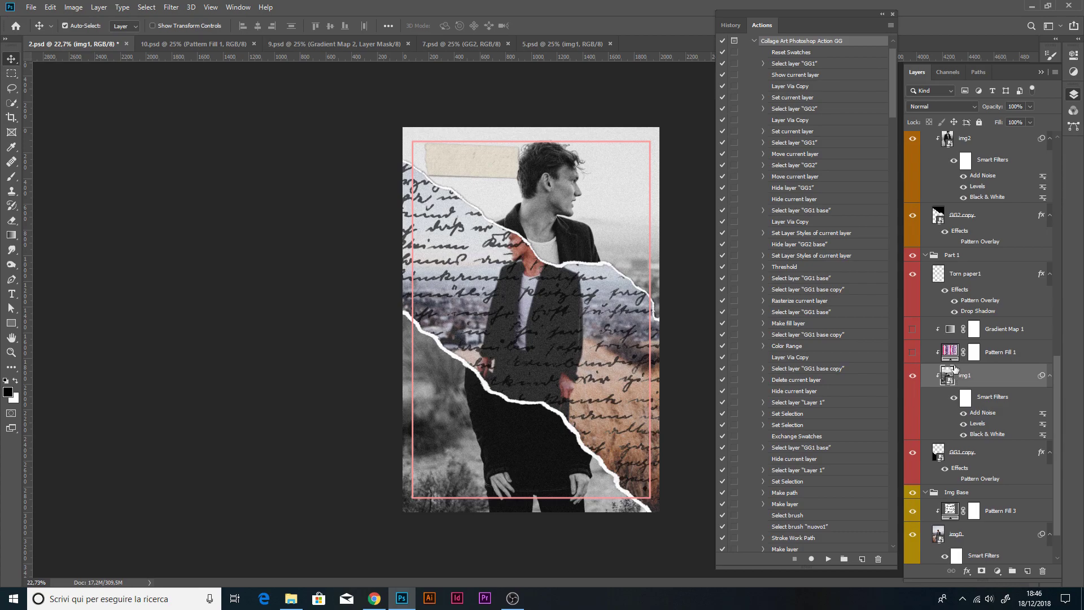
click(912, 351)
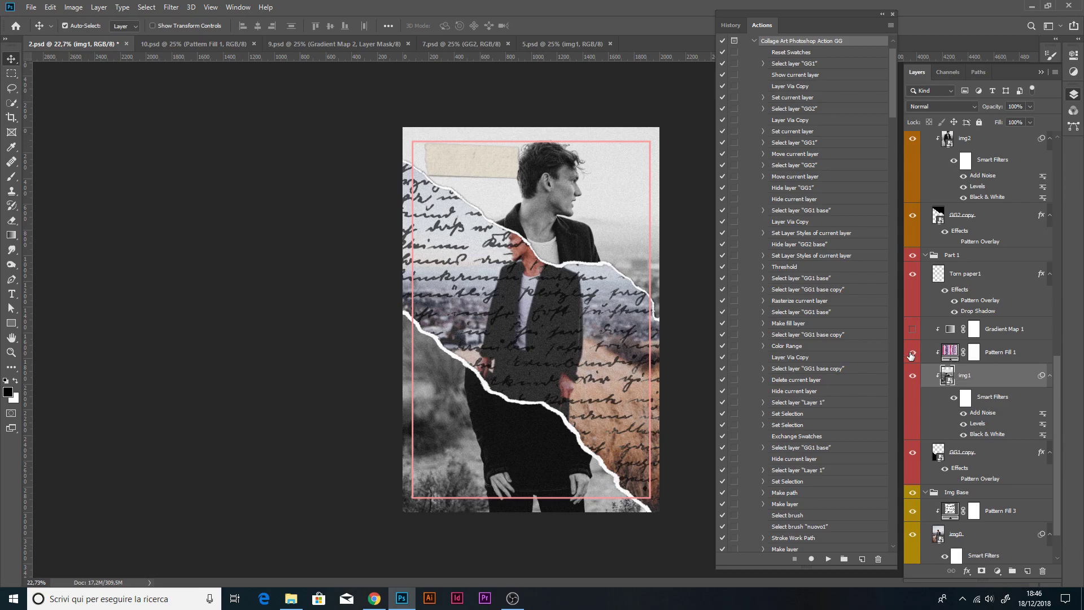
- Try the newspaper and other patterns for Pattern Fill 1, and return to the pink striped pattern
double_click(950, 352)
click(108, 226)
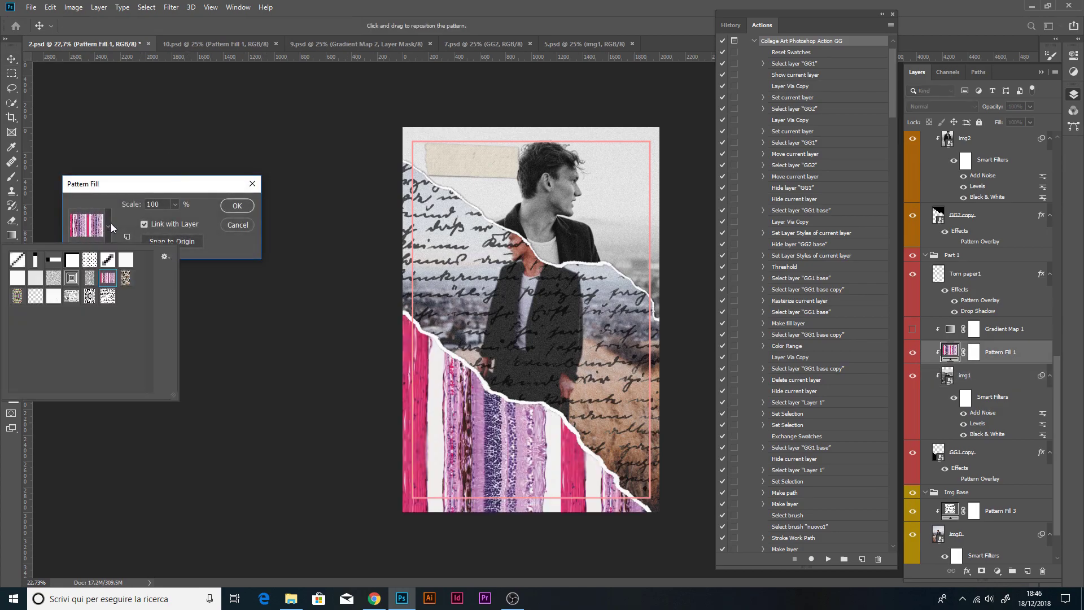
click(72, 296)
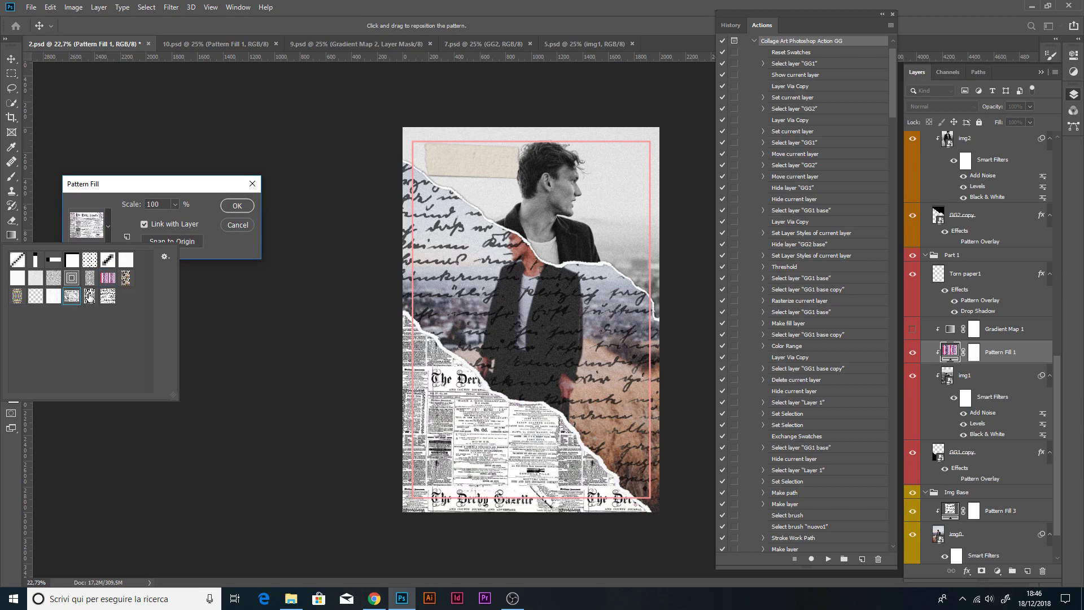
click(17, 296)
click(35, 296)
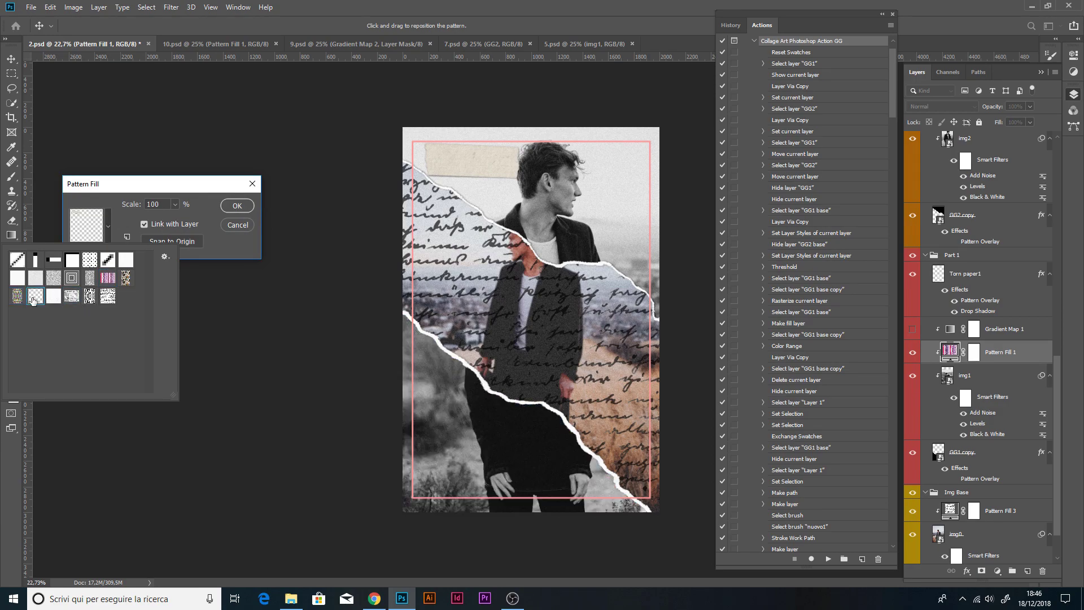
click(107, 279)
click(119, 226)
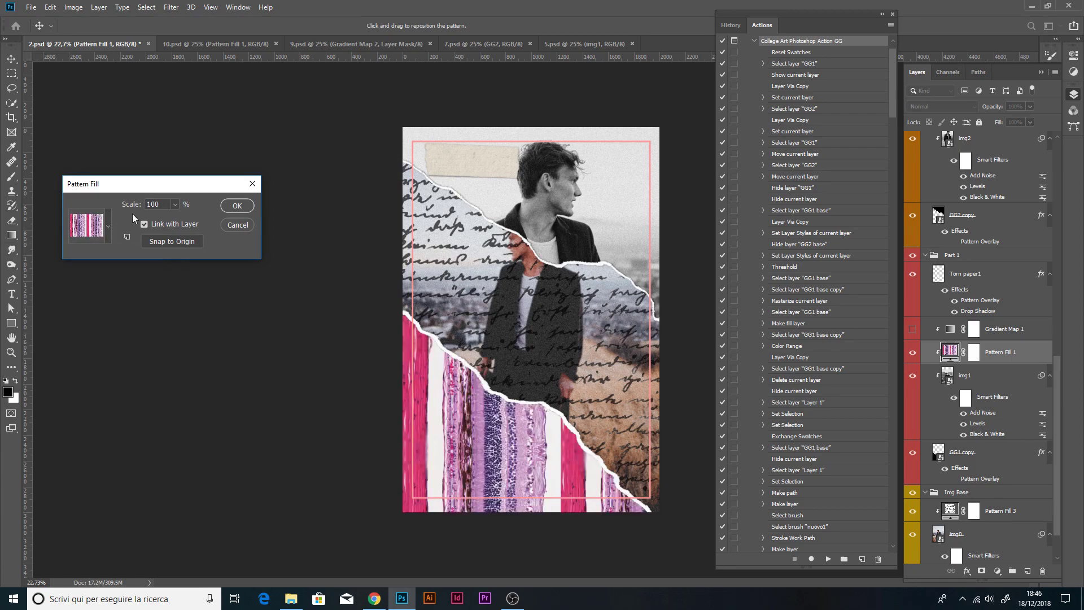
click(236, 206)
- Set Pattern Fill 1's blend mode to Multiply and its opacity to 25%
click(954, 107)
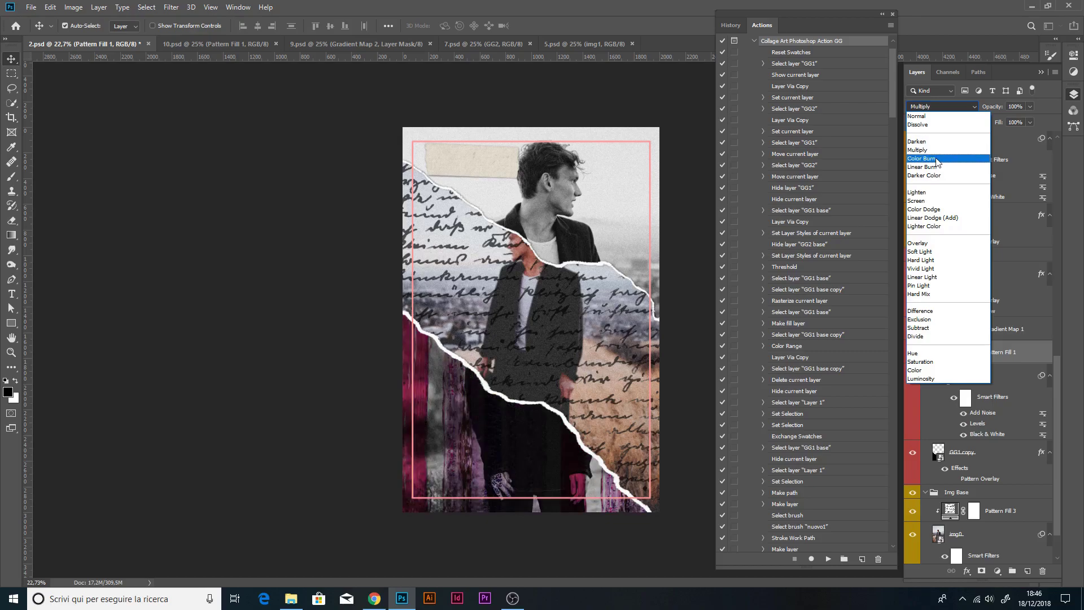
click(939, 150)
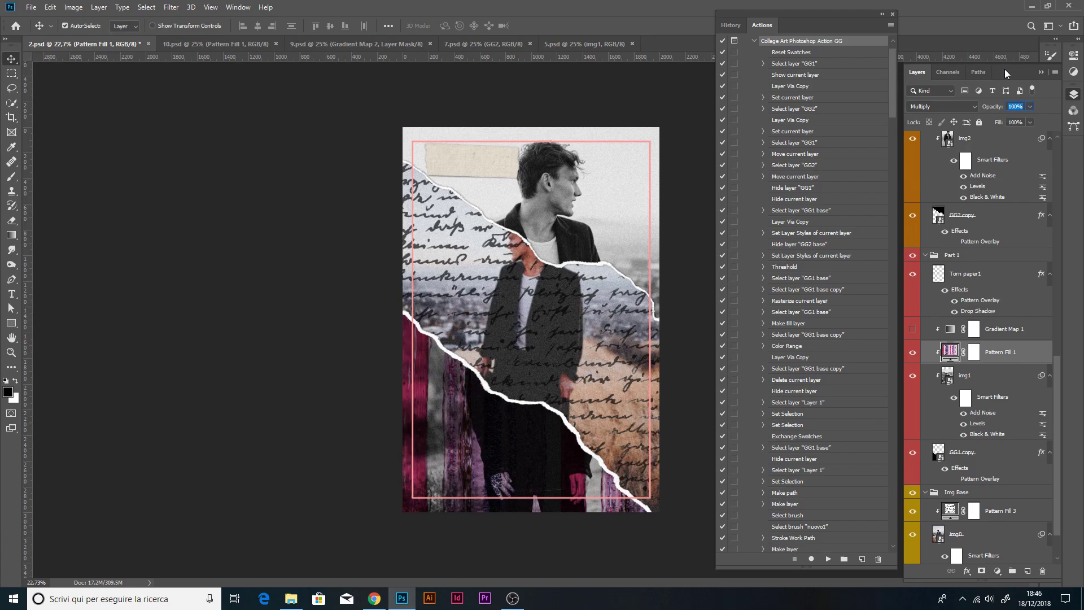
text(25)
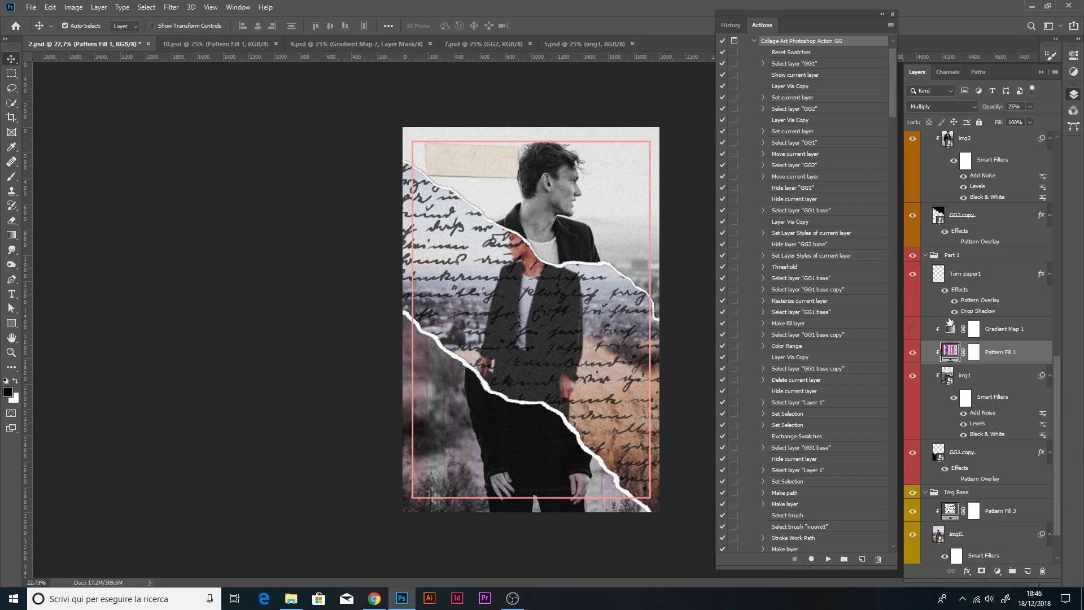
- Show the Gradient Map 2 layer in the Part 2 group
scroll(956, 288, up, 3)
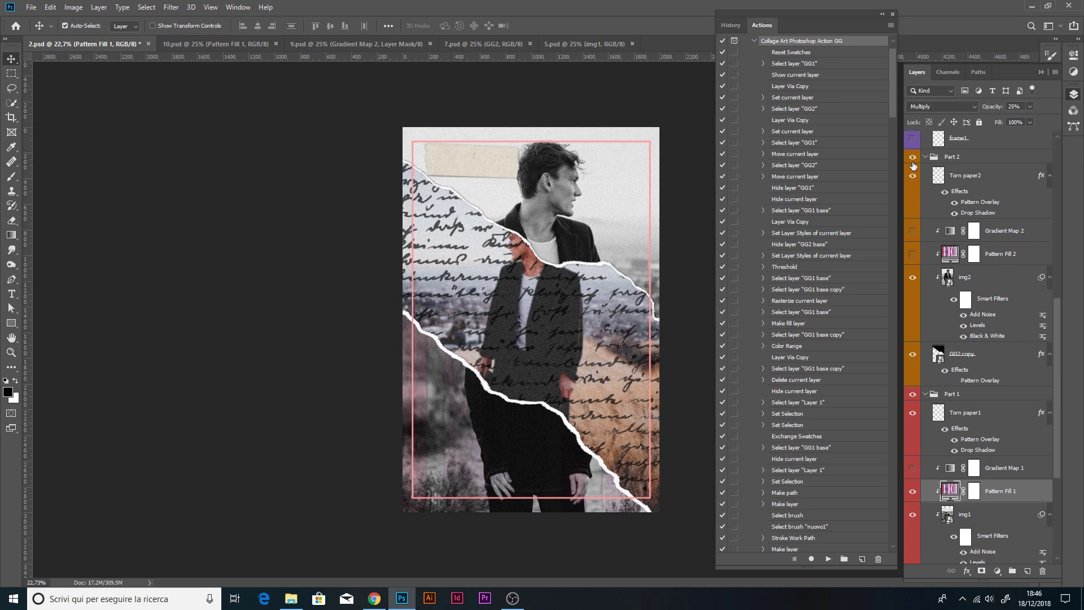
scroll(970, 315, up, 1)
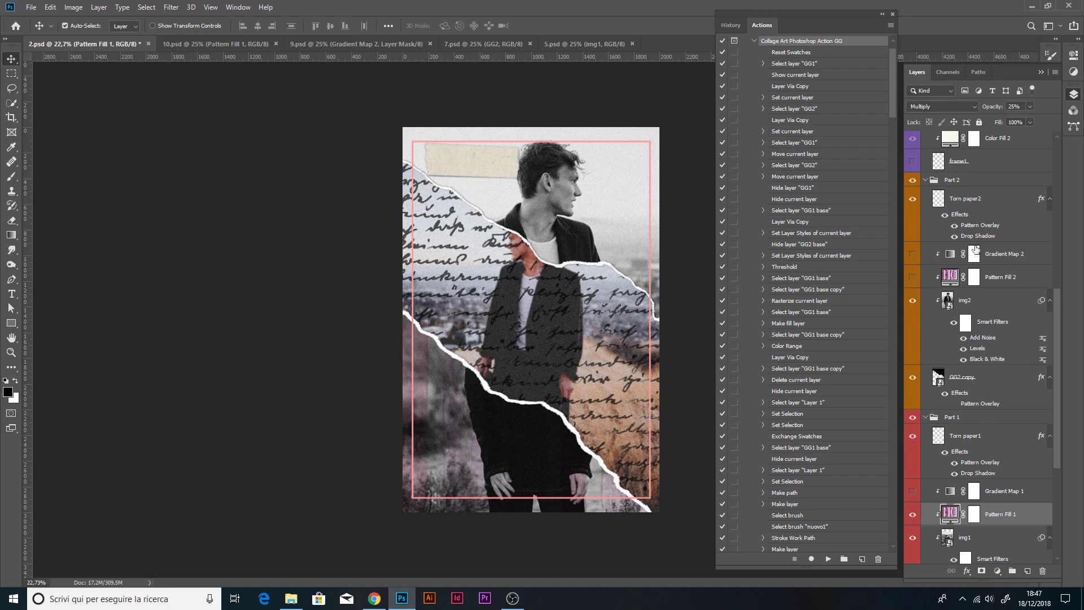
scroll(979, 322, up, 1)
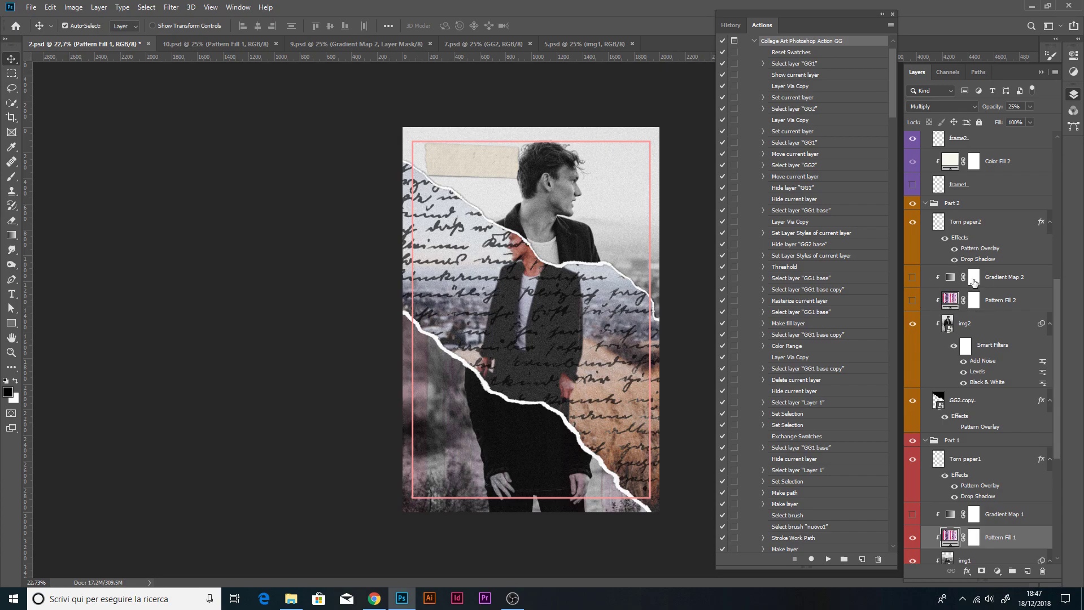
click(913, 277)
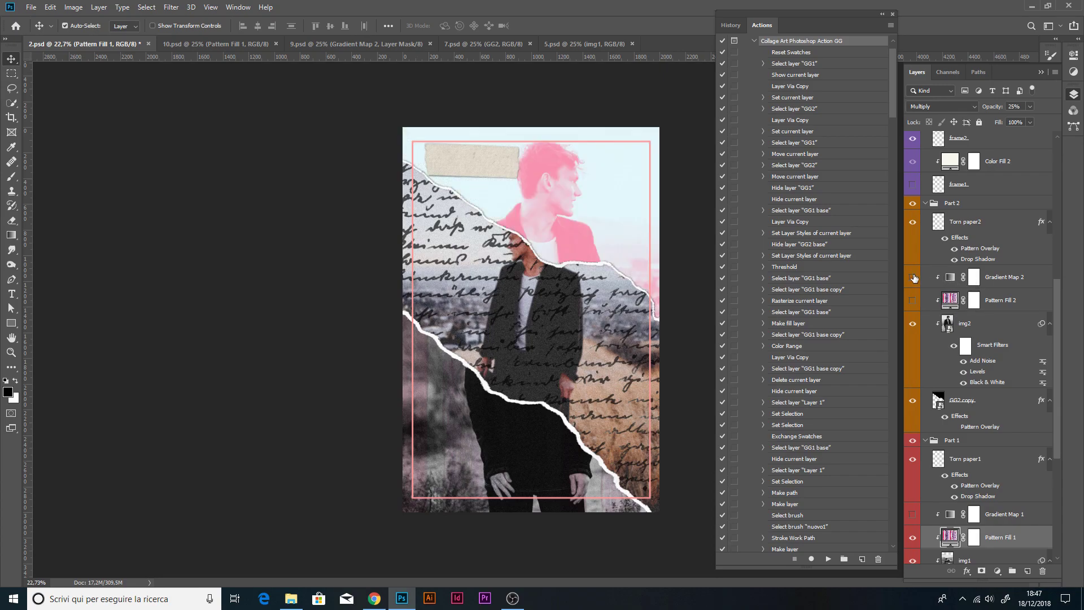
click(913, 278)
scroll(951, 373, down, 3)
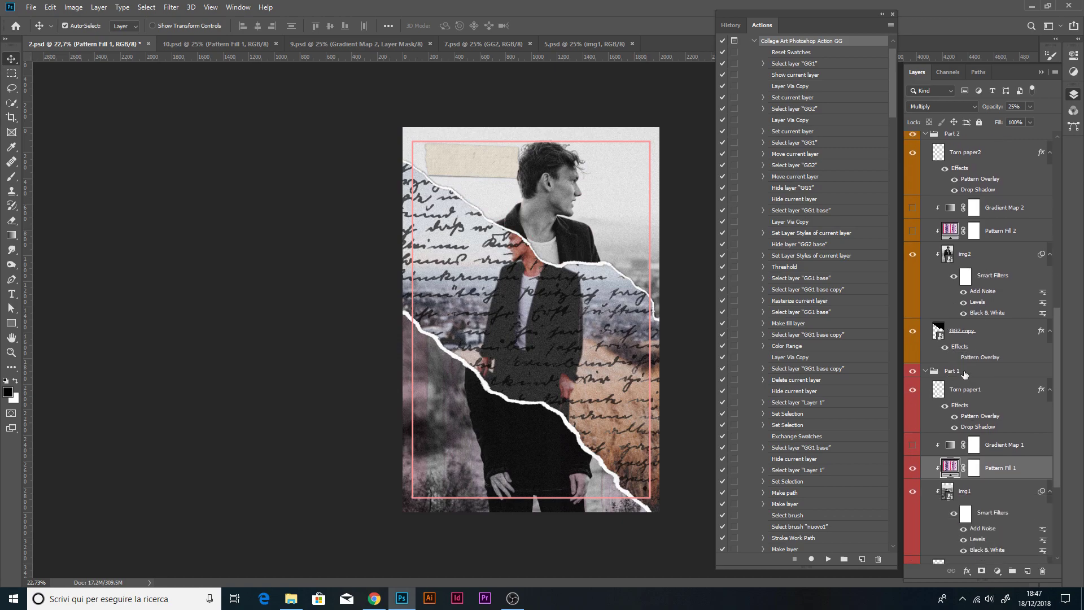
scroll(965, 374, up, 1)
click(913, 231)
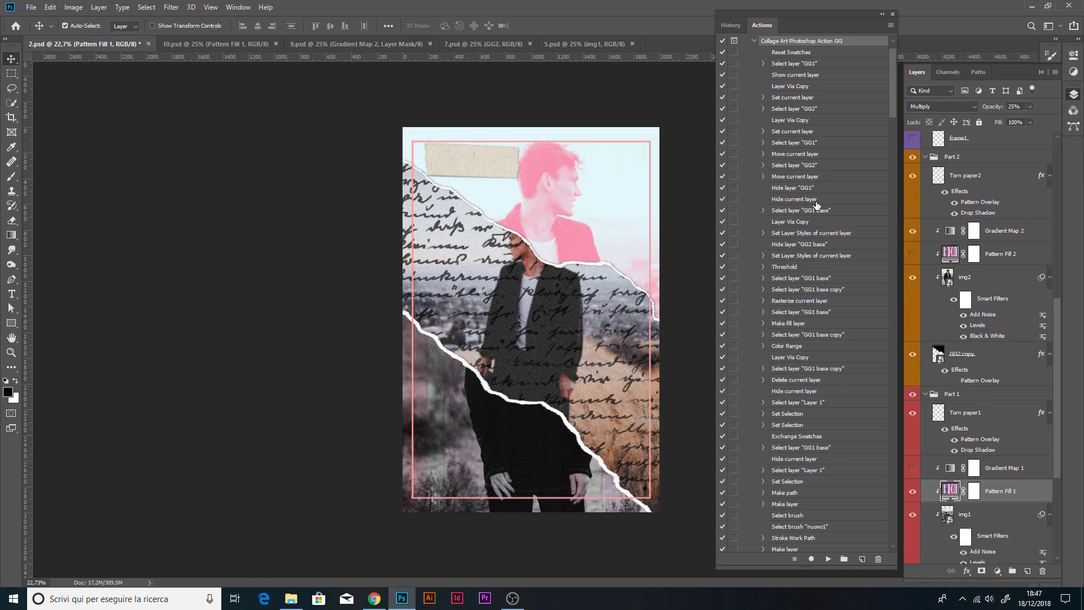
- Try several gradient presets for Gradient Map 2, including the yellow one, and apply the grey-green Gradient Background 4 GG
double_click(950, 231)
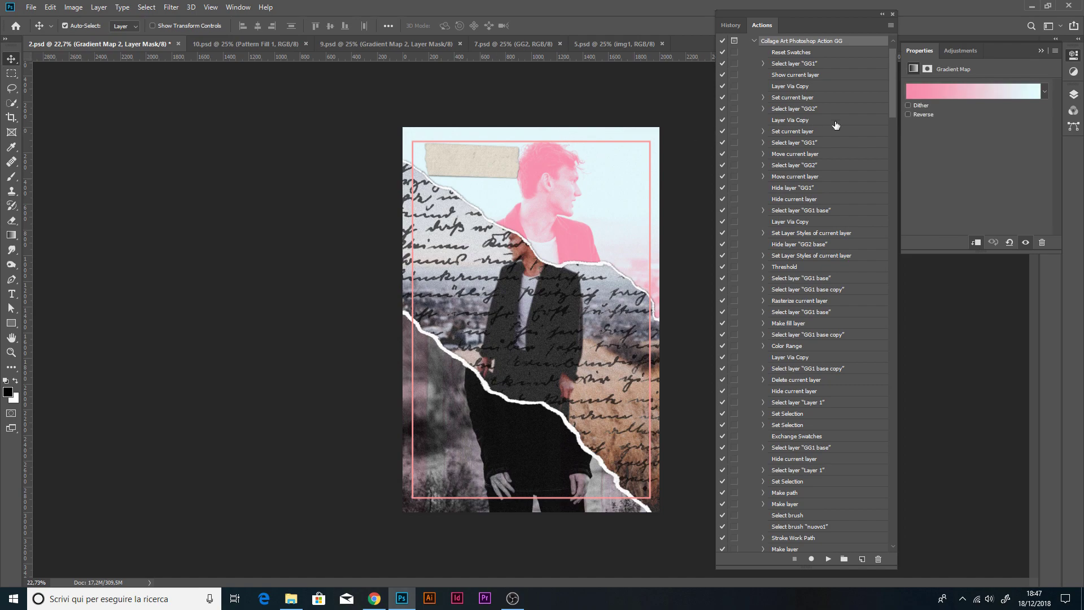
click(956, 92)
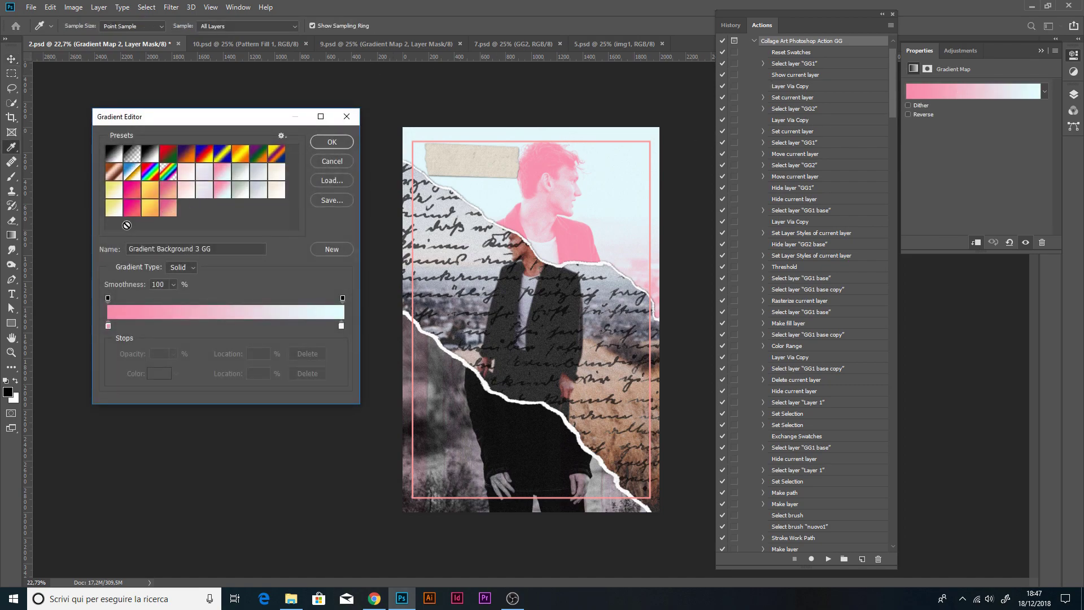
click(155, 210)
click(117, 195)
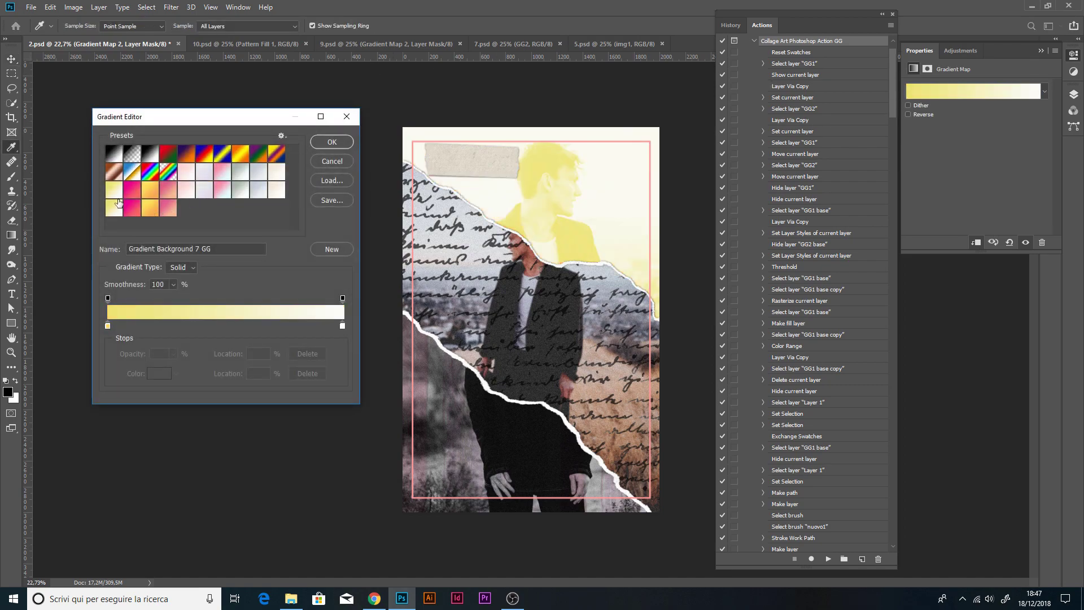
click(130, 193)
click(150, 192)
click(171, 193)
click(187, 193)
click(210, 194)
click(223, 195)
click(239, 195)
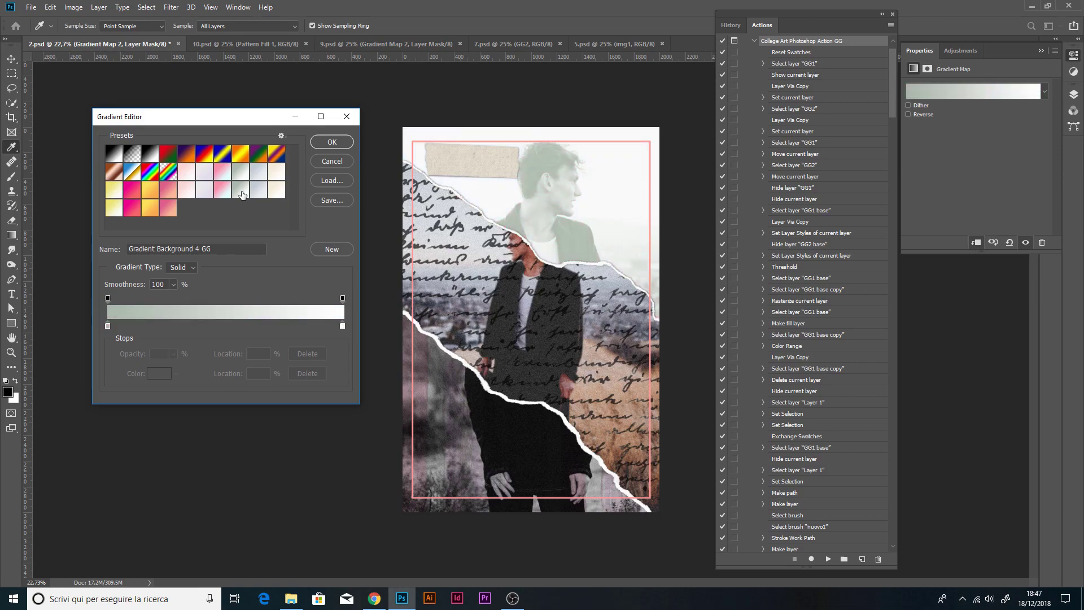
click(276, 194)
click(240, 193)
click(333, 143)
- Try an opacity of 30% for Gradient Map 2, and set it to 40%
click(1073, 93)
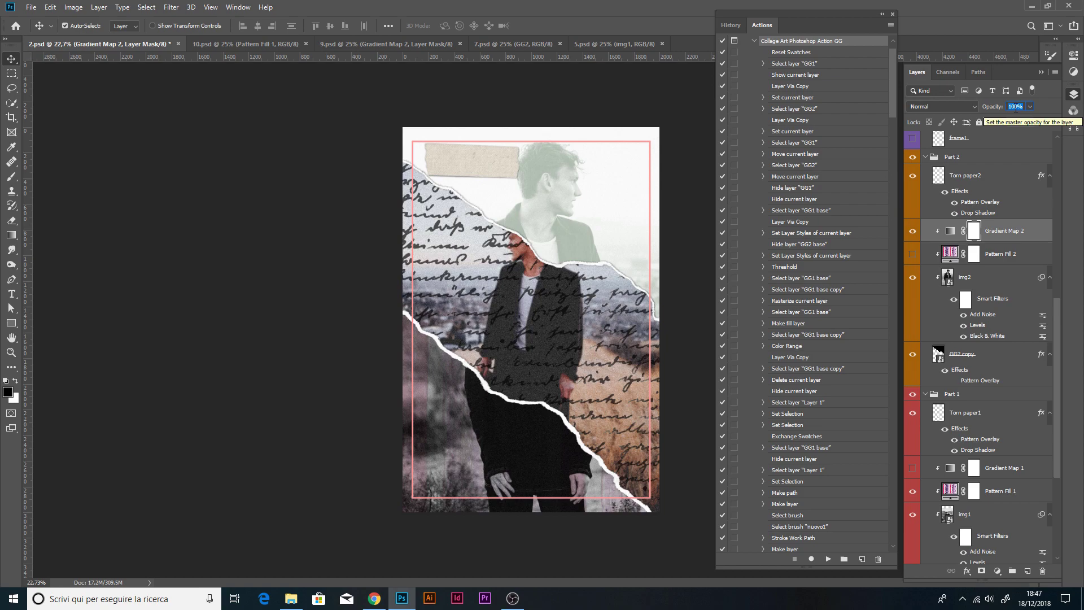
text(30)
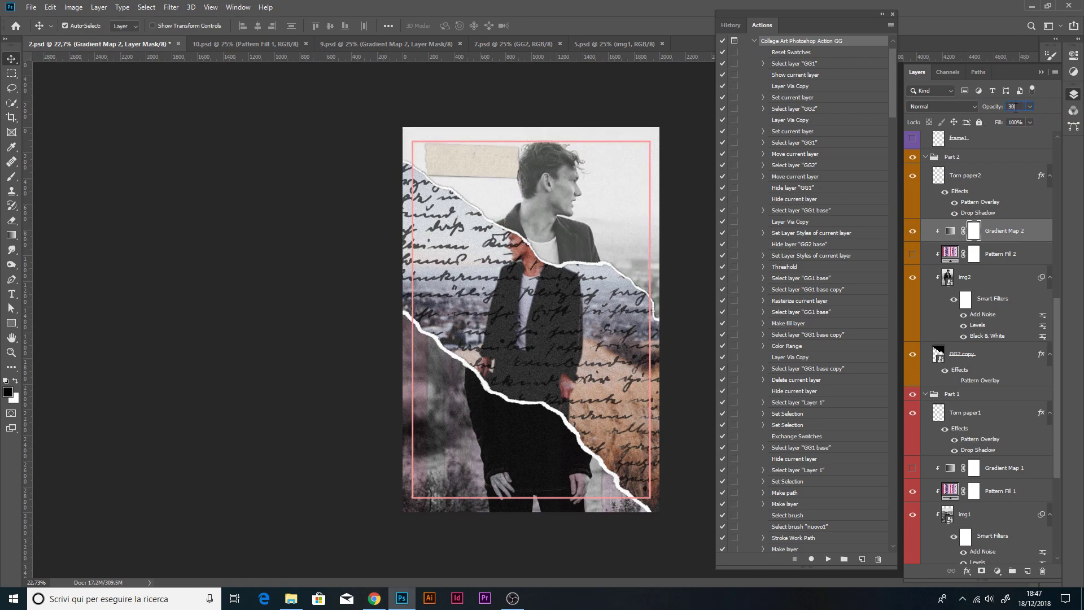
text(40)
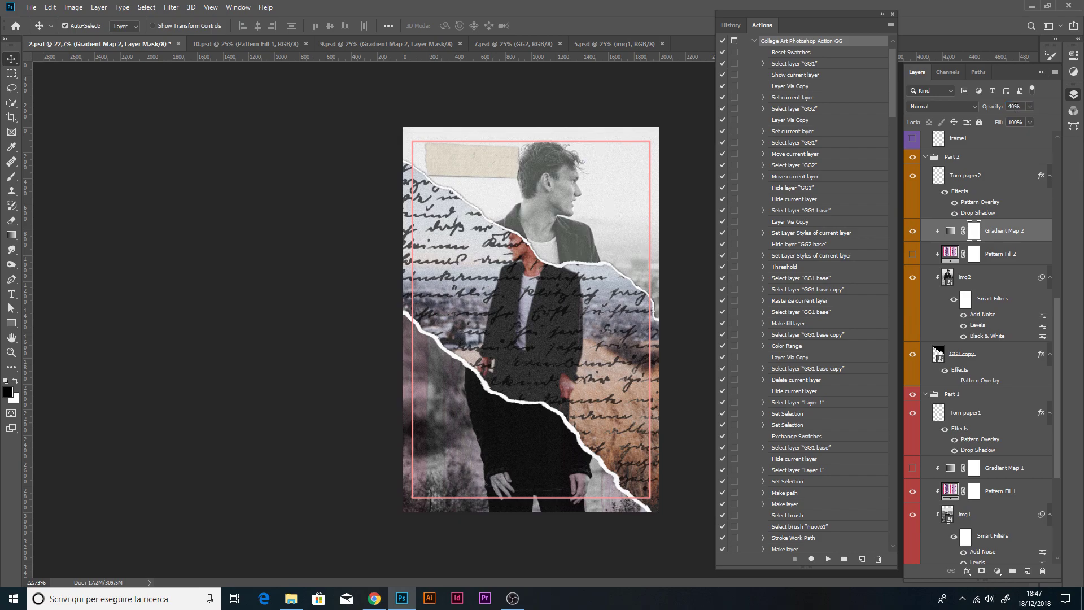
- Check the frame2 layer by hiding and restoring it, and show frame1 in the Frames group
scroll(980, 229, up, 5)
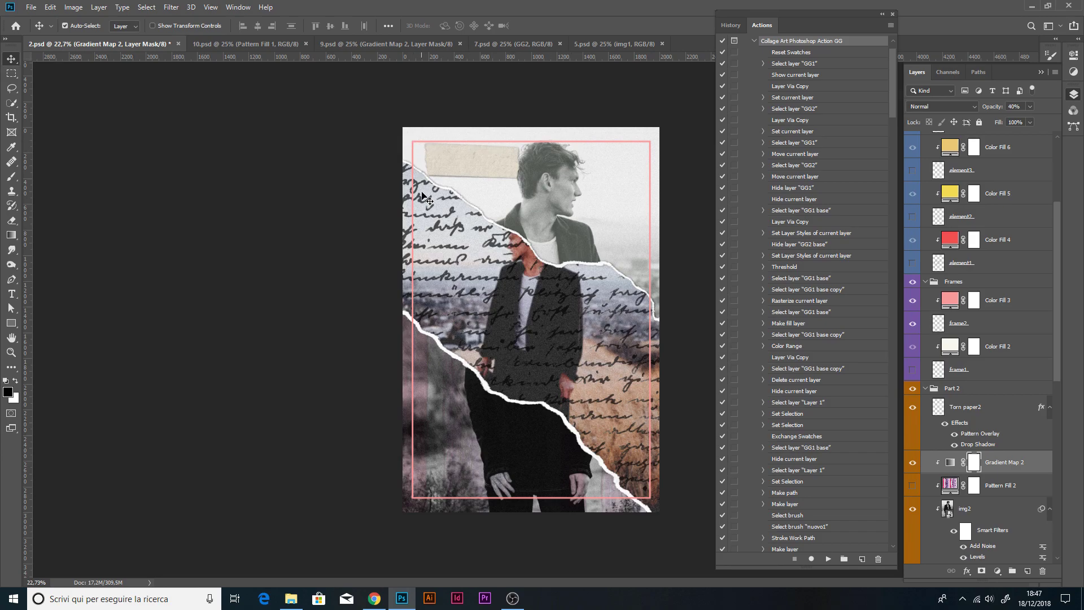
click(913, 324)
click(912, 323)
click(913, 370)
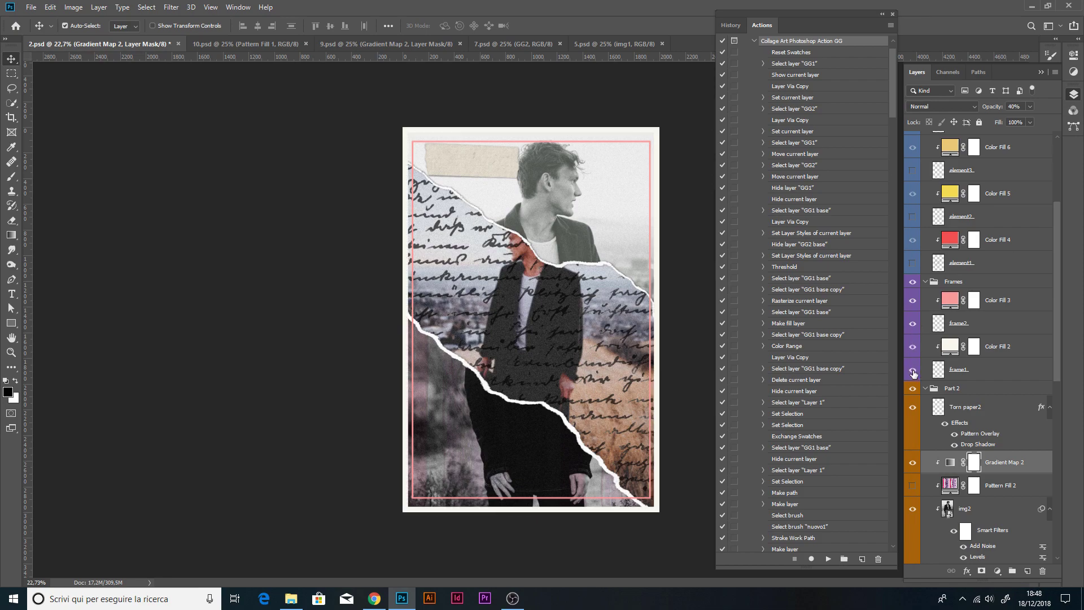
- Recolor the inner frame by setting its Color Fill 3 layer to orange f8aa3b
click(968, 345)
click(1015, 309)
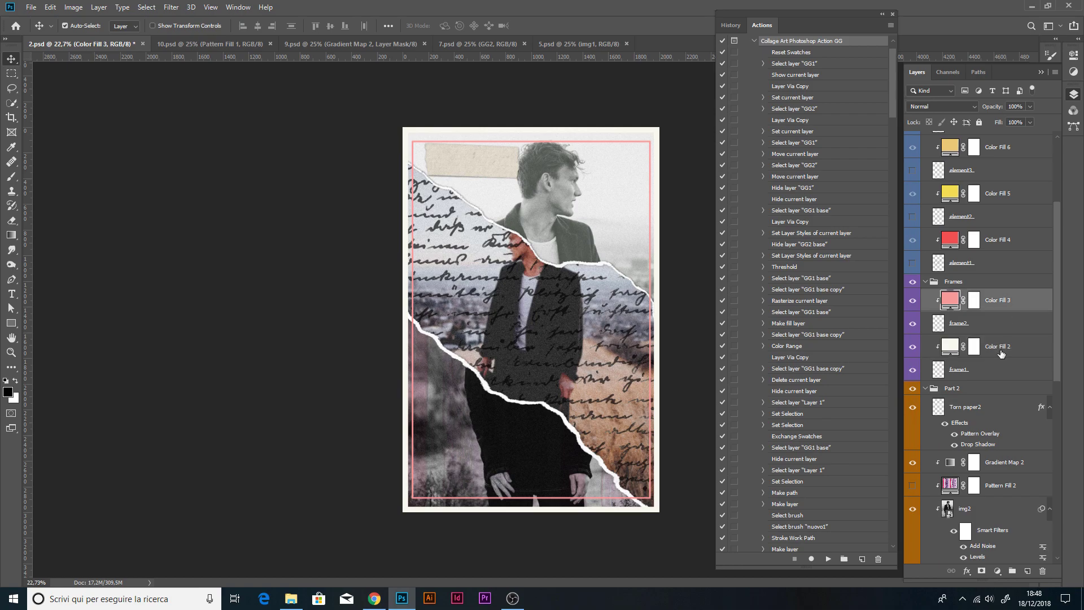
double_click(952, 300)
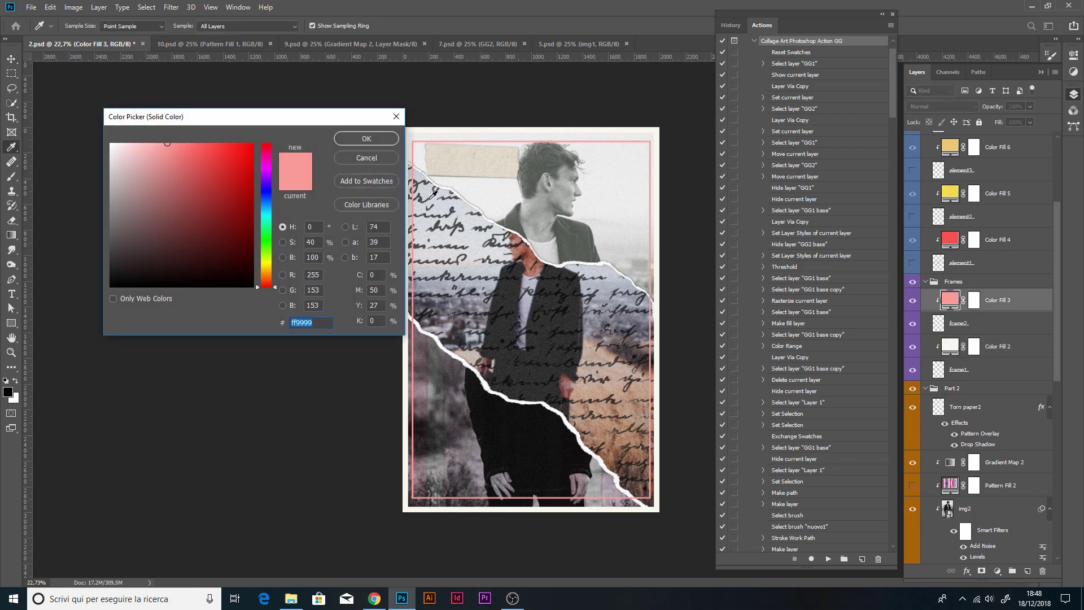
drag(277, 289, 268, 275)
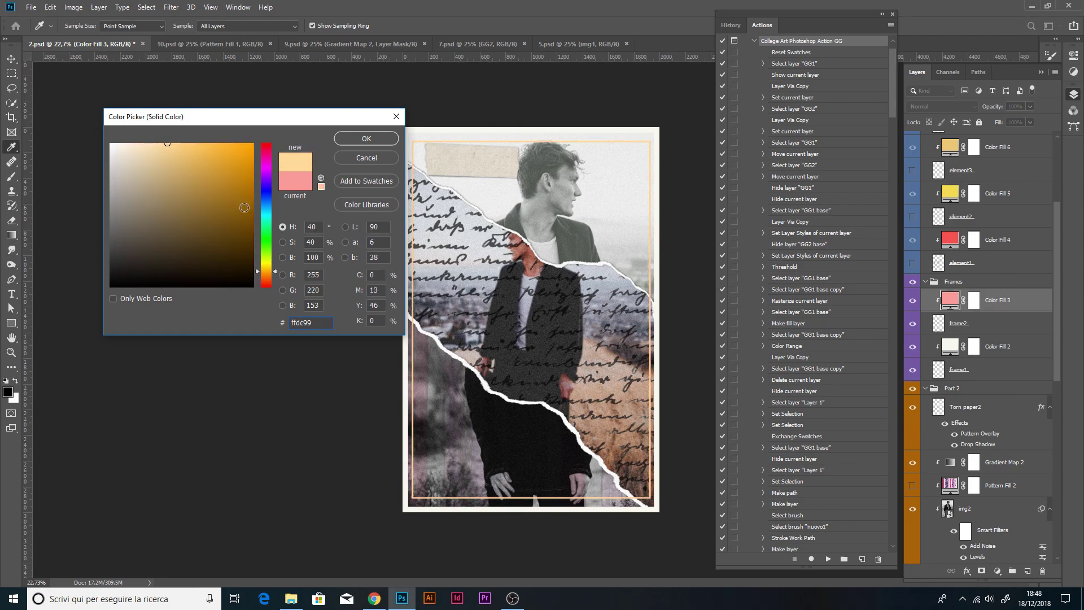
drag(268, 272, 267, 276)
drag(233, 148, 220, 147)
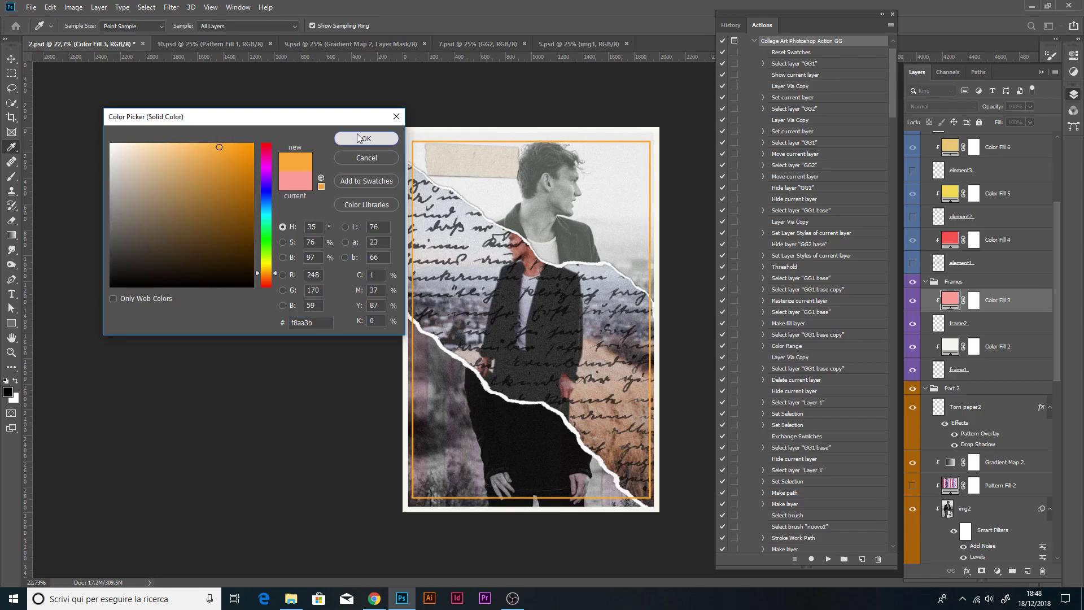
click(367, 138)
- Preview the element1 overlay with its Color Fill 4 in the Elements group, and hide it again
scroll(958, 293, up, 3)
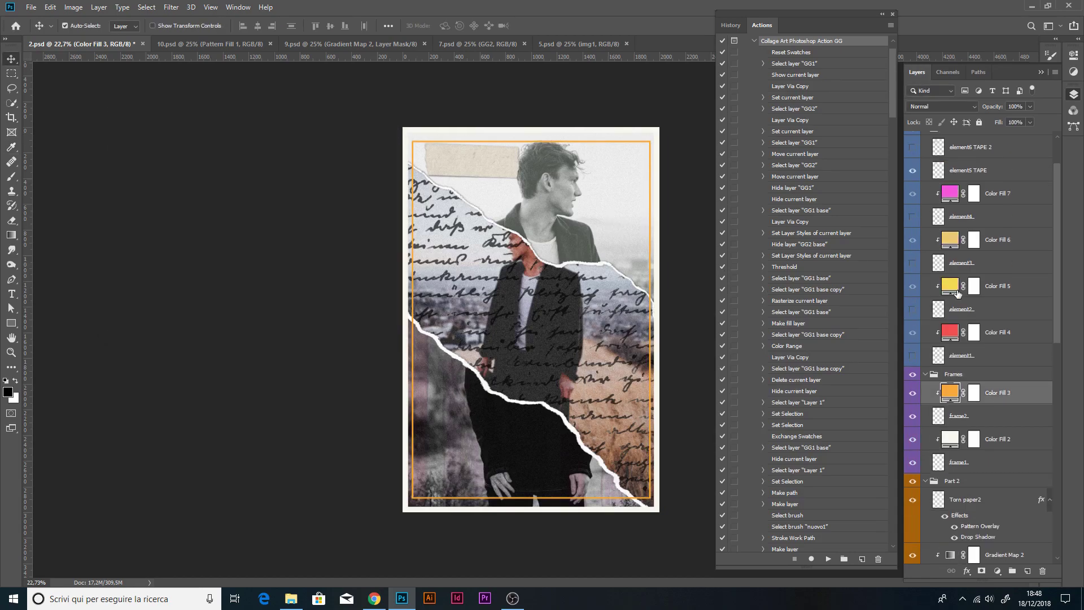
scroll(956, 354, up, 2)
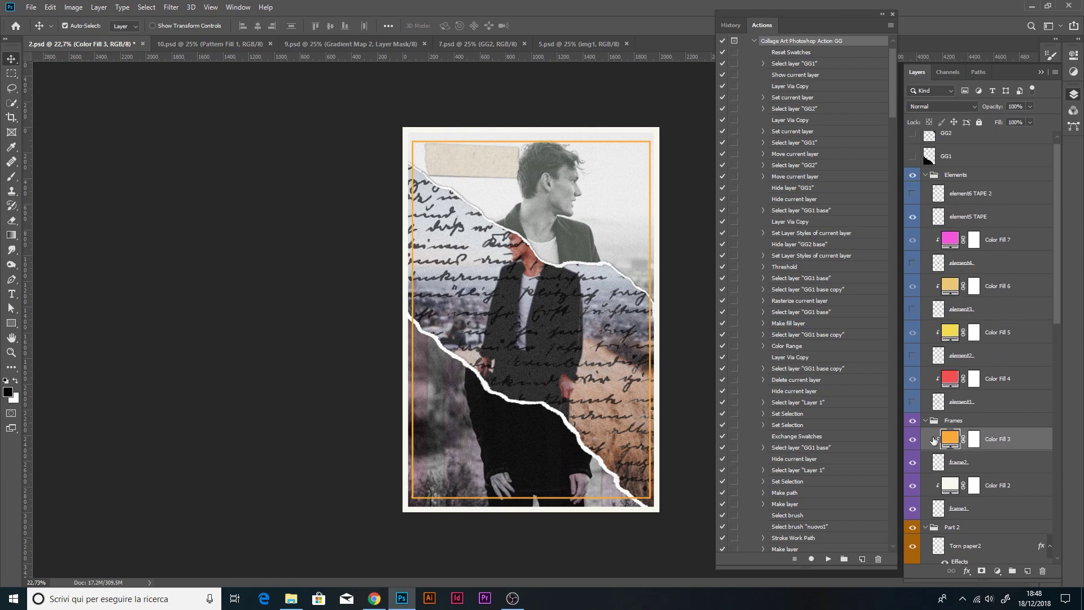
click(913, 404)
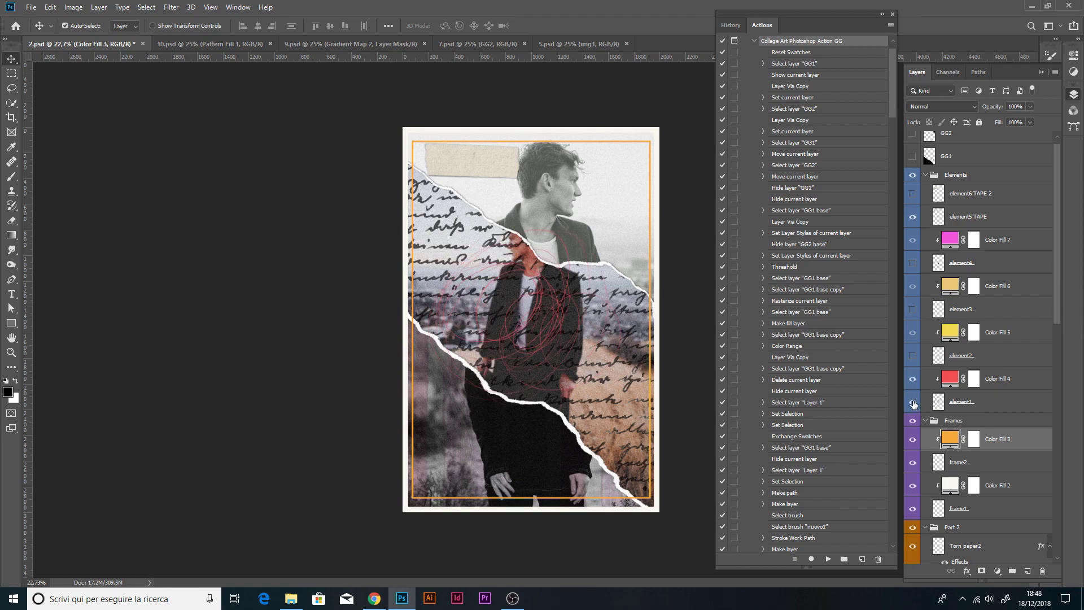
click(913, 402)
click(914, 402)
click(1003, 387)
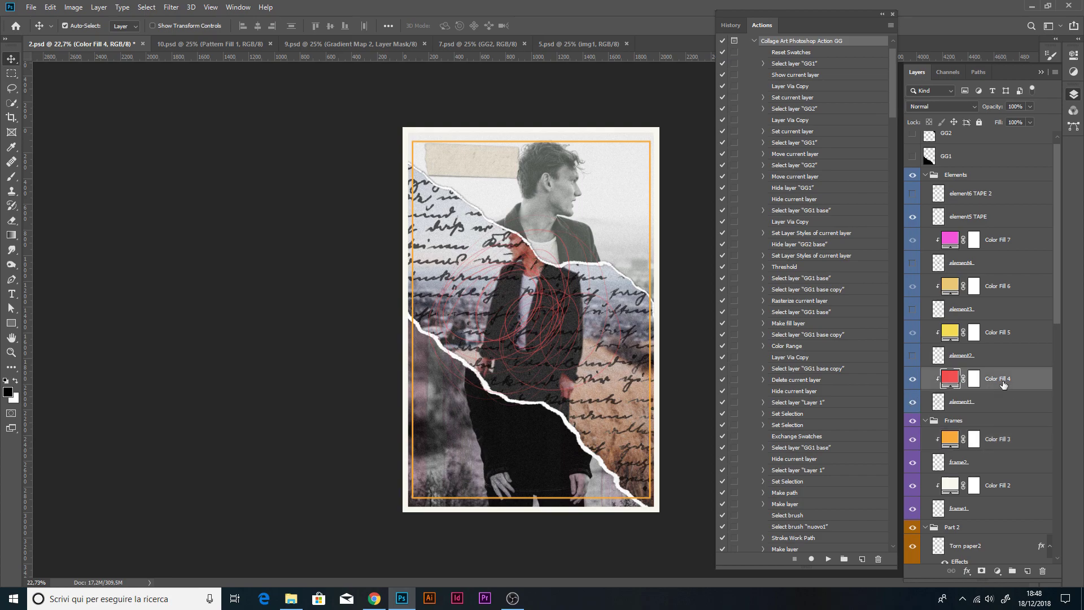
click(913, 402)
- Preview the element2 and element3 overlays one after the other, hiding each again
click(913, 355)
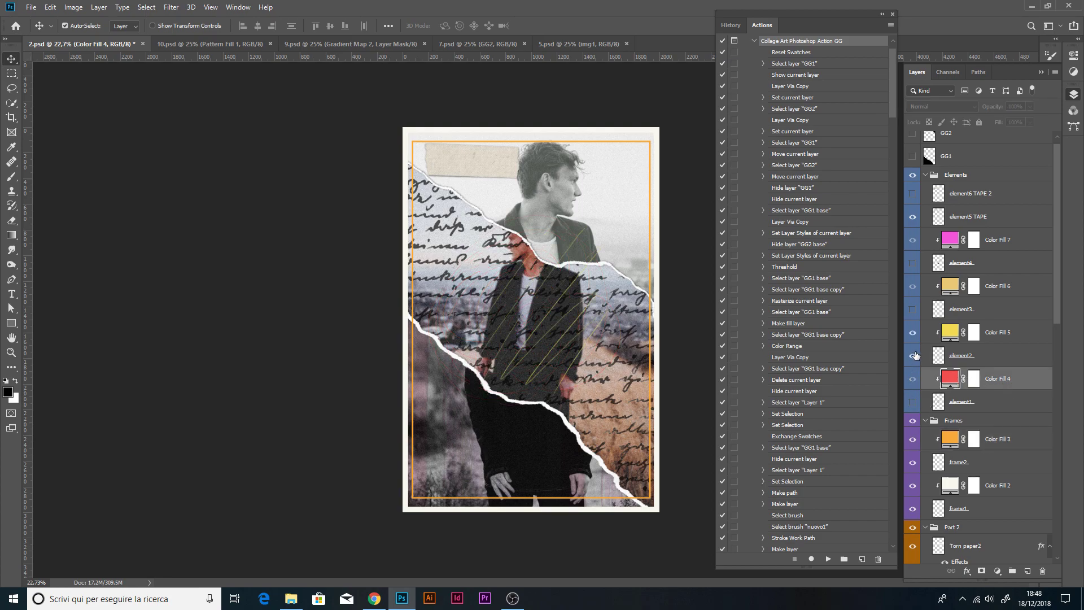
key(alt+bracketright)
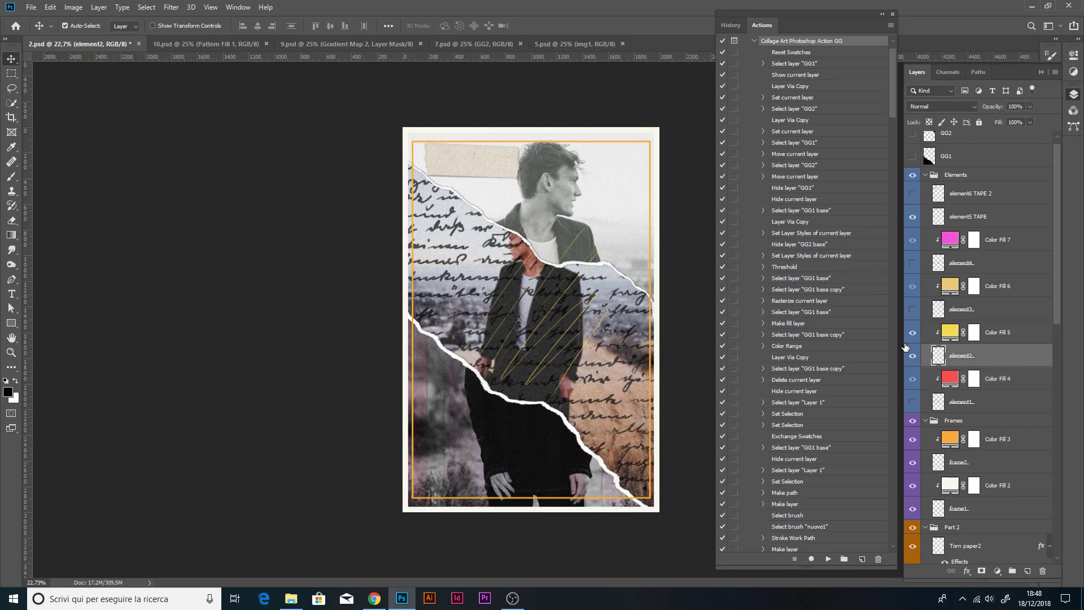
click(913, 333)
click(914, 333)
click(913, 355)
click(913, 310)
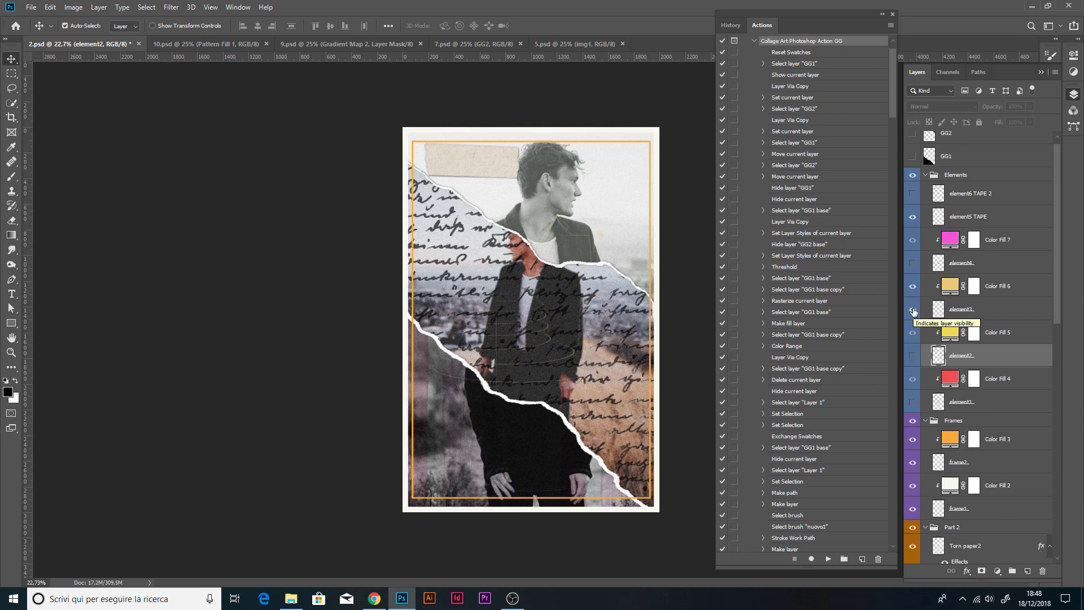
click(913, 310)
- Set element4's Color Fill 7 to orange f89e56 while previewing the element, and hide element4 again
click(912, 265)
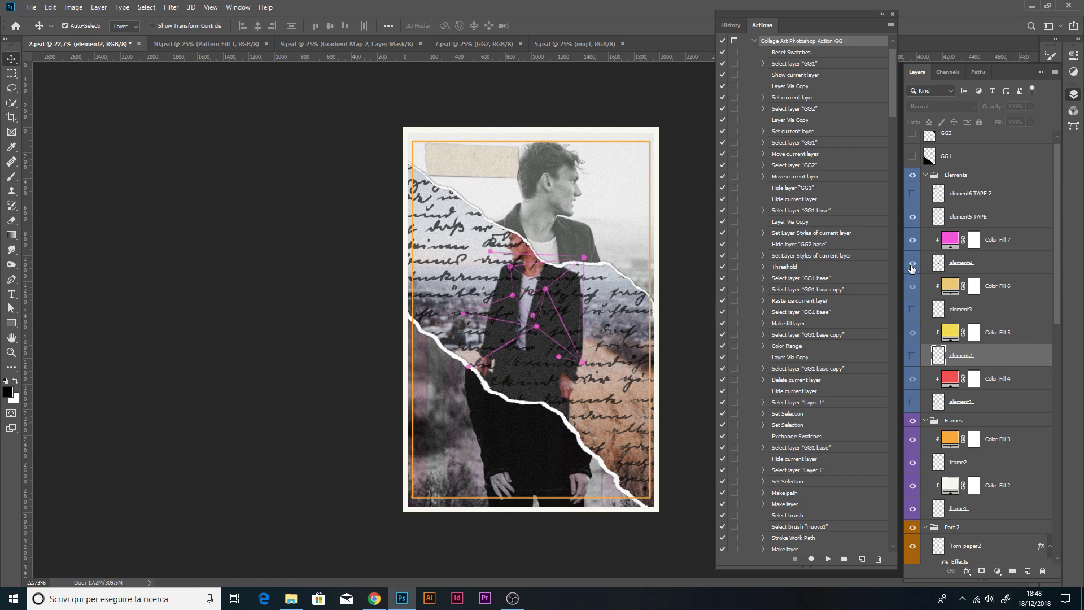
double_click(950, 240)
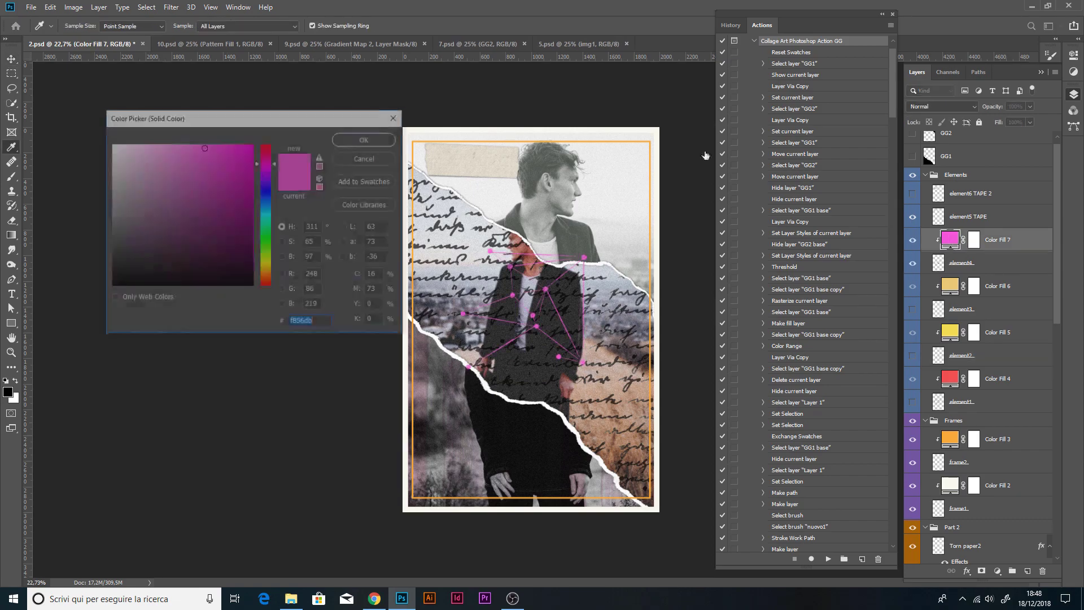
click(269, 248)
drag(269, 248, 268, 276)
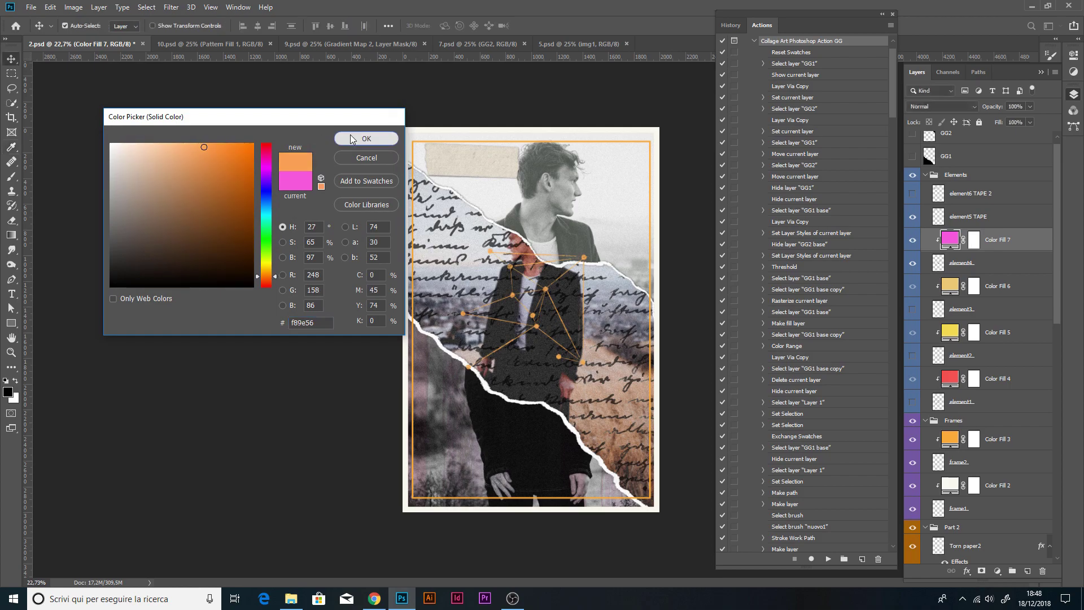
click(353, 138)
key(v)
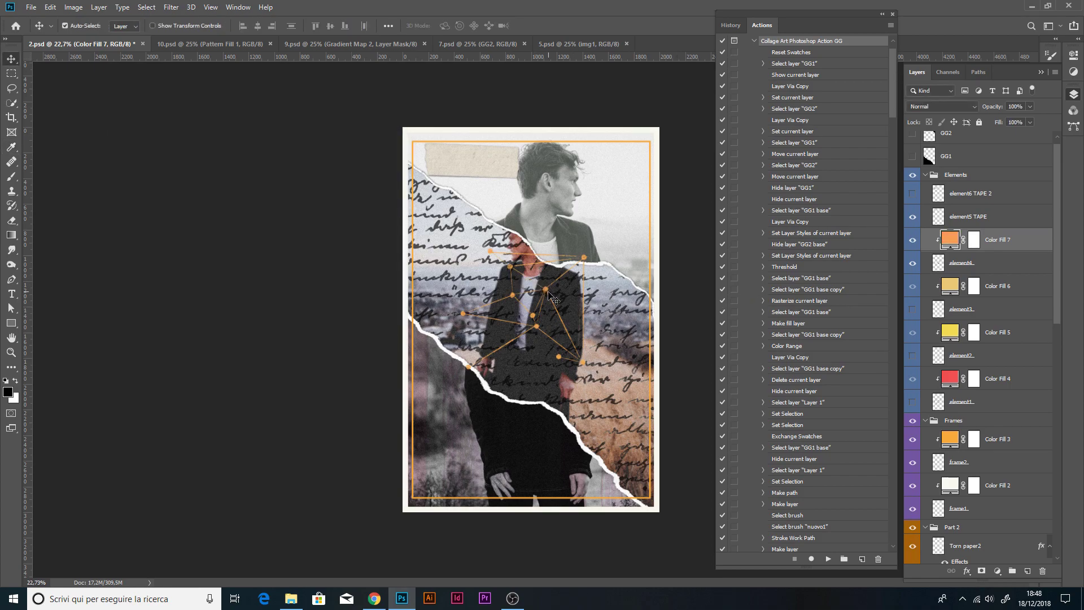
click(912, 263)
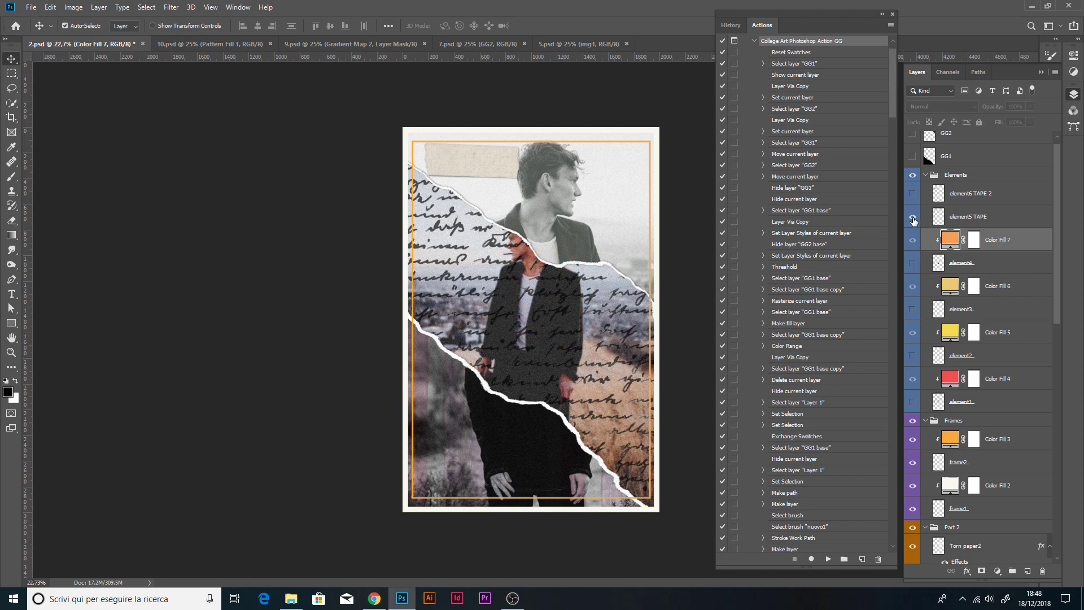
- Transform element5 TAPE to about 73% scale and 39° rotation, placing it along the upper torn edge beside the man's head
click(966, 220)
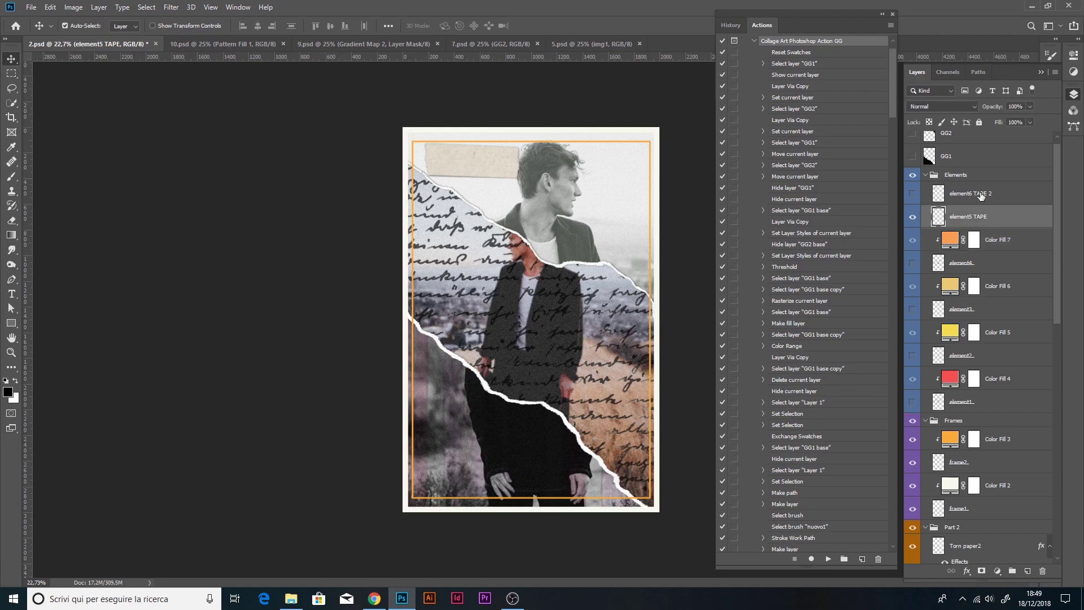
click(956, 198)
click(1000, 213)
key(ctrl)
key(ctrl+t)
drag(508, 168, 461, 169)
key(ctrl+plus)
key(ctrl+plus)
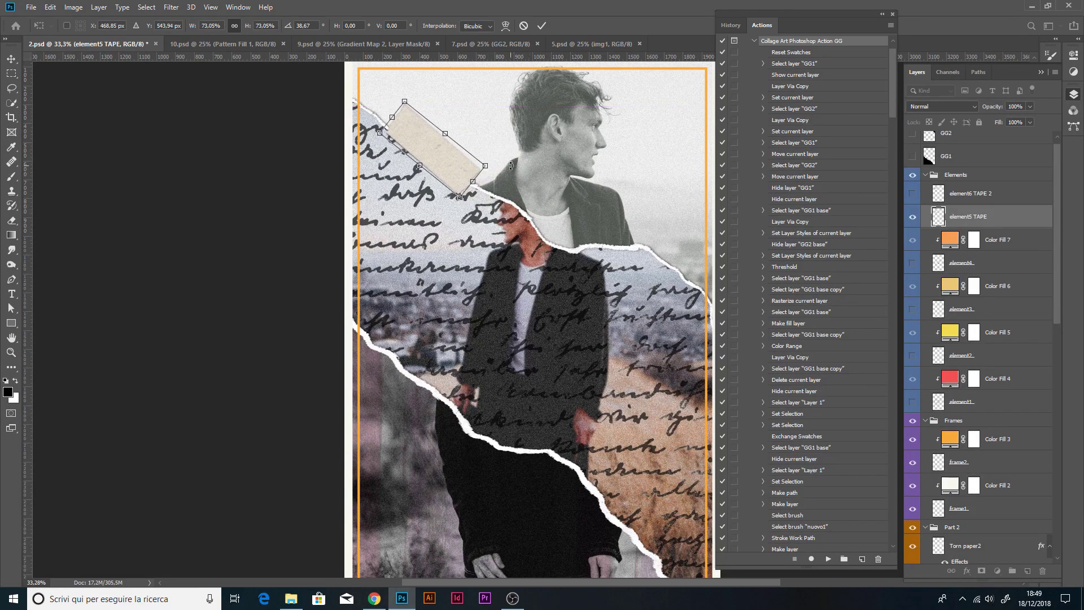
click(545, 26)
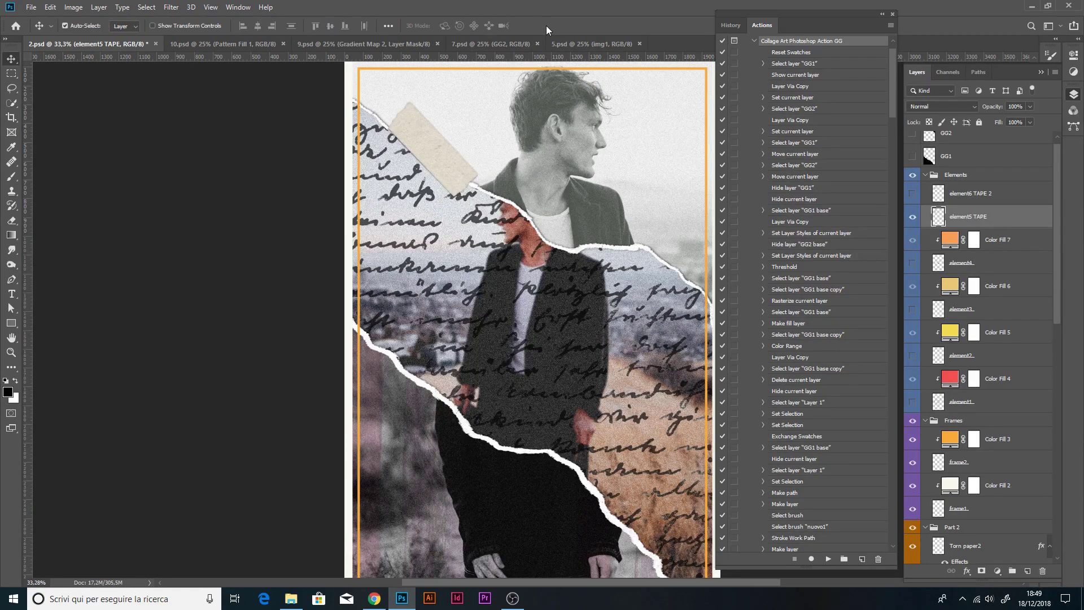
- Show element6 TAPE 2 and transform it to about 82% scale and -47° rotation, placing it across the lower torn edge
click(913, 194)
click(1000, 196)
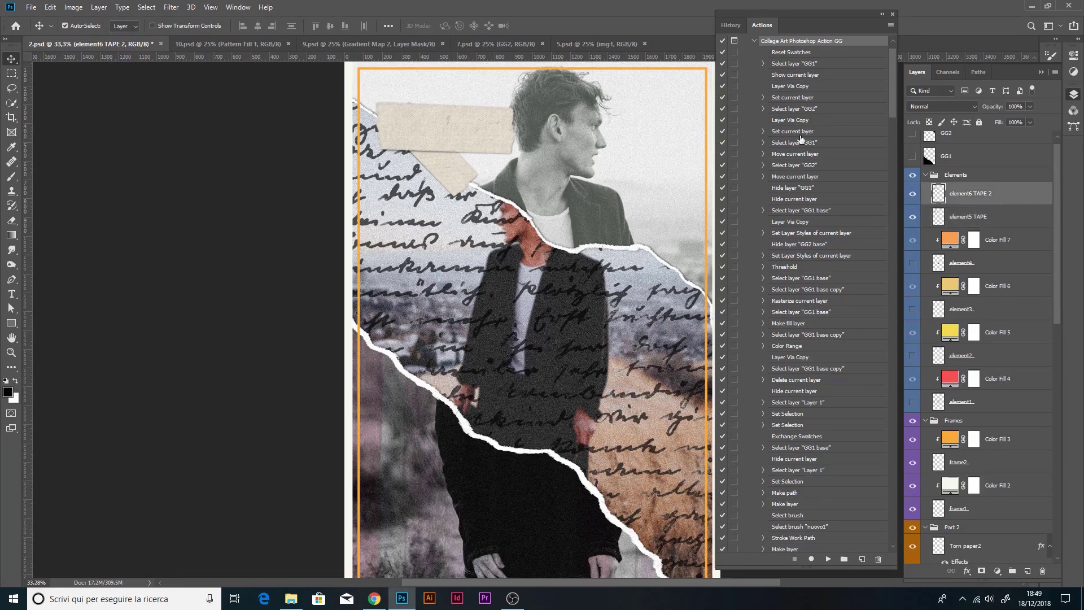
key(ctrl)
key(ctrl+t)
drag(487, 156, 615, 477)
drag(667, 419, 638, 347)
scroll(622, 361, down, 5)
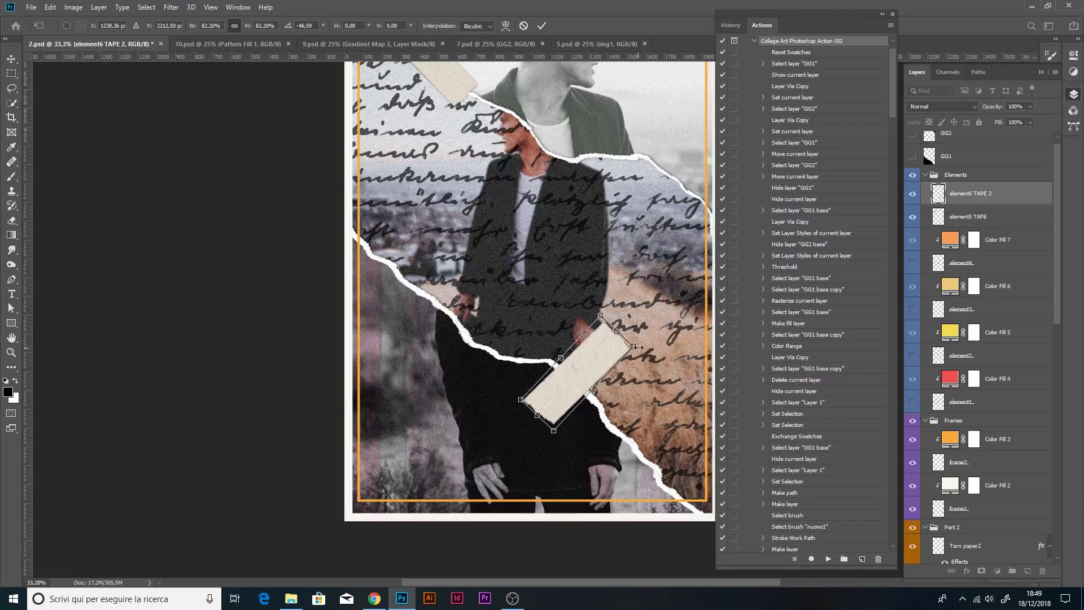
click(542, 25)
scroll(979, 251, up, 1)
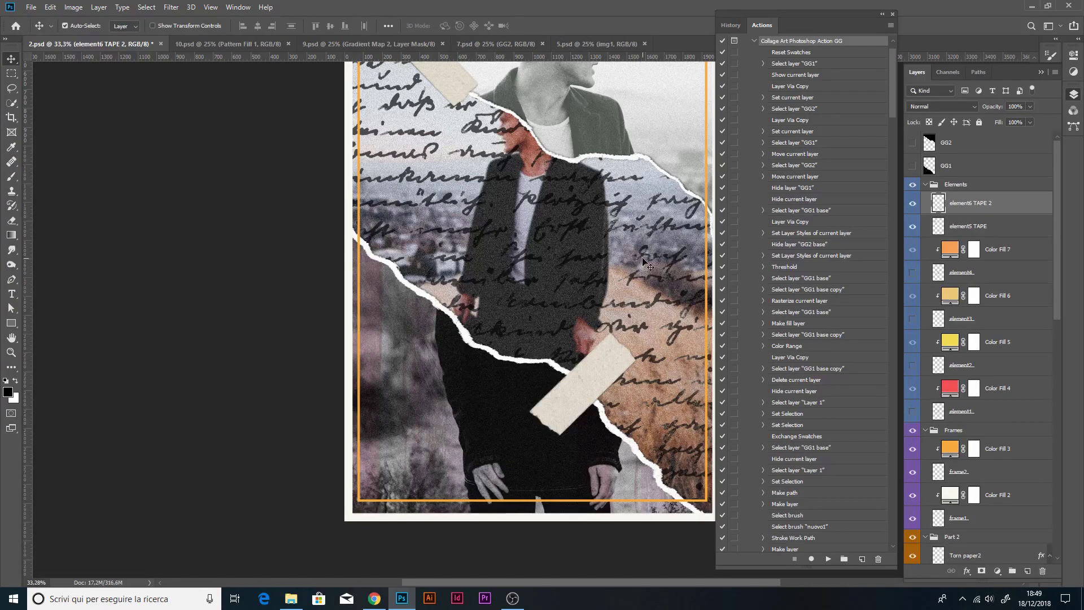
scroll(643, 257, down, 2)
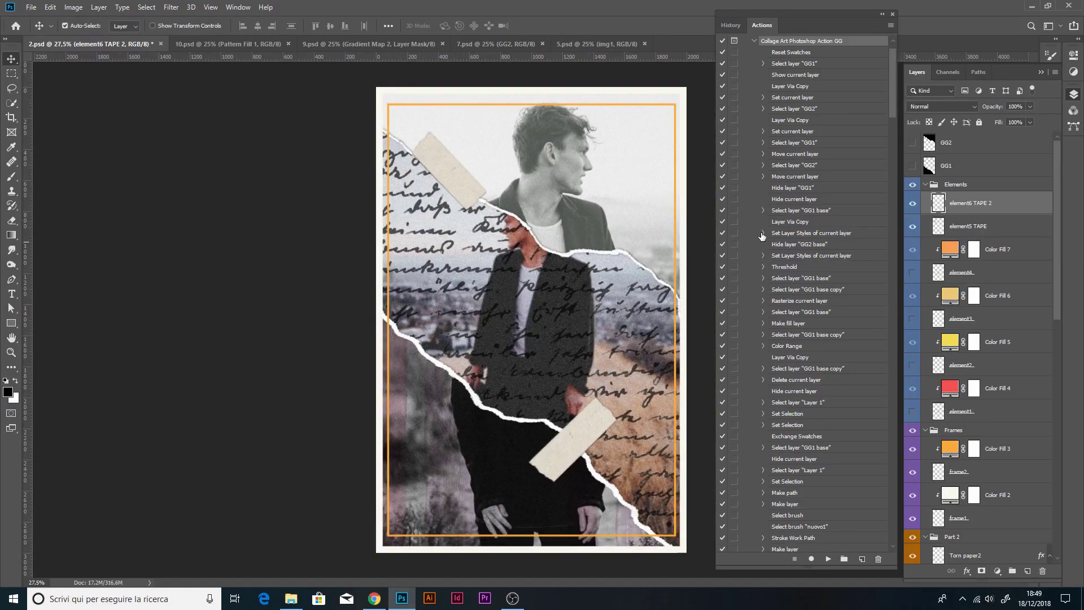
scroll(925, 326, down, 15)
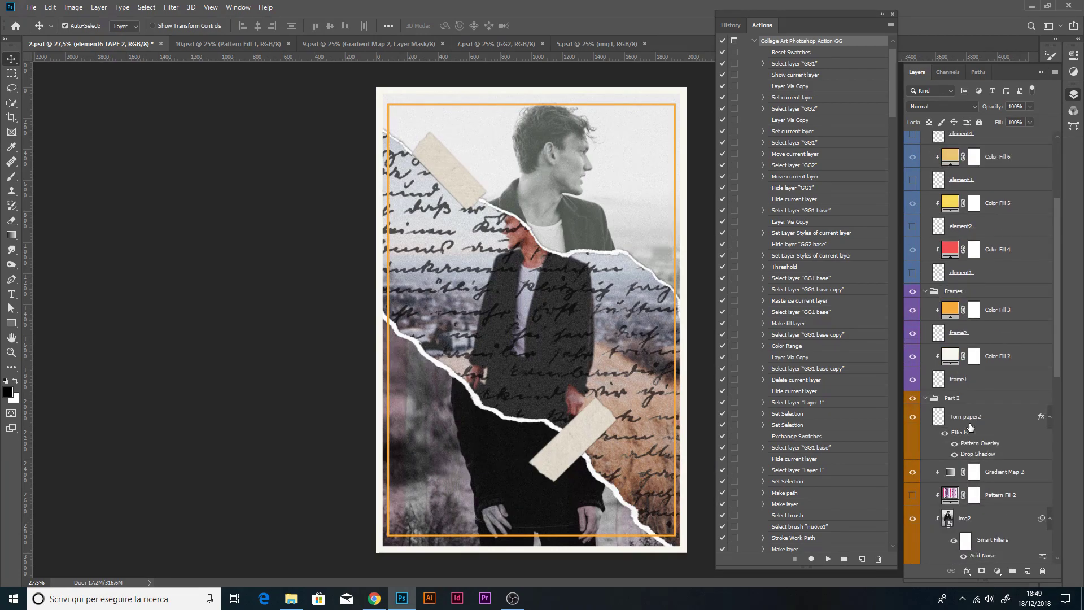